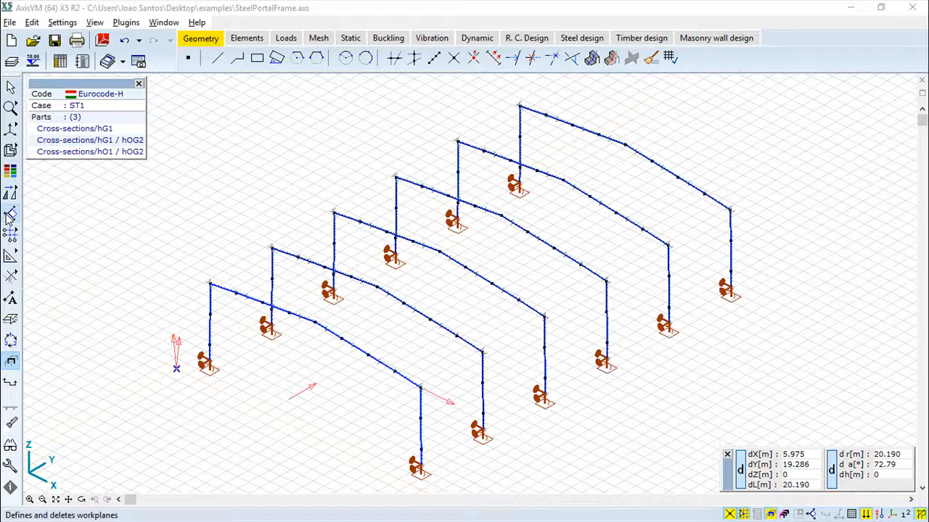
# Create a global X-Y workplane at Z = 5 m with the default name and make it active
pyautogui.click(10, 215)
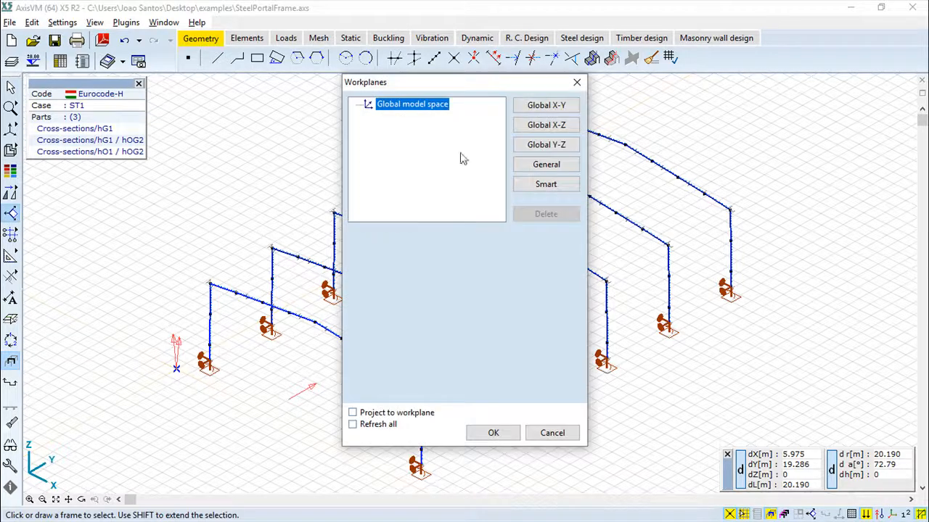
pyautogui.moveTo(463, 83); pyautogui.dragTo(138, 117)
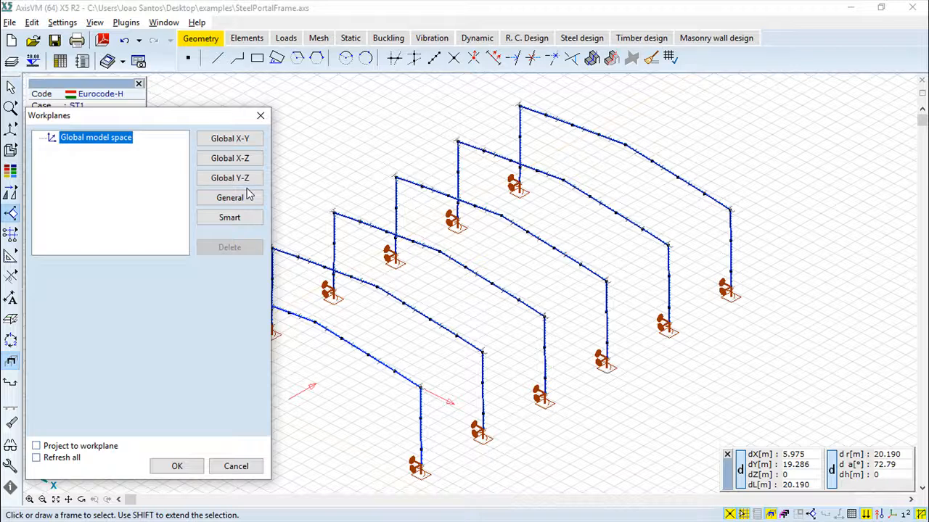
pyautogui.click(230, 142)
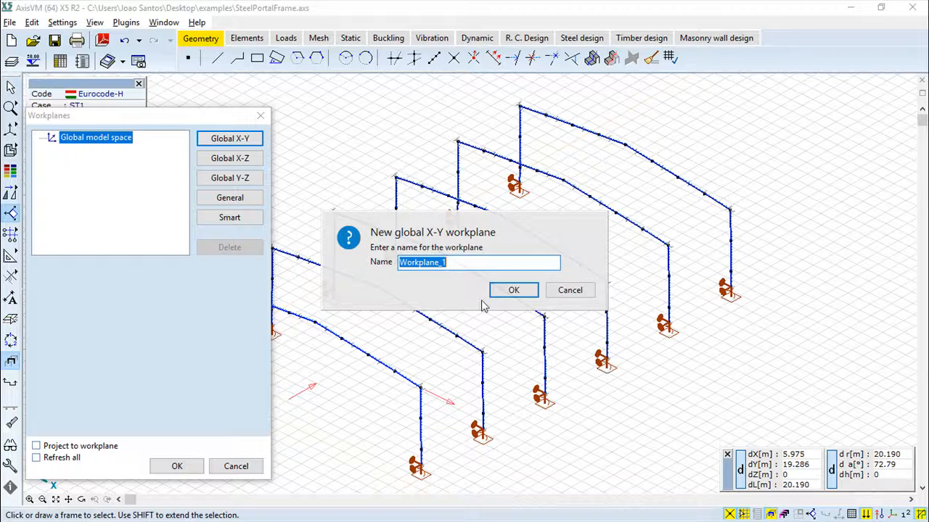
pyautogui.click(521, 293)
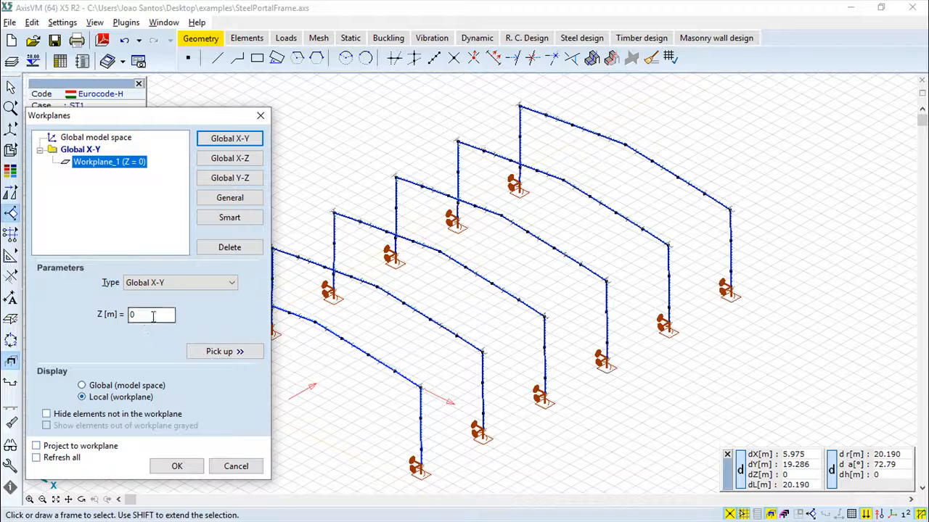
pyautogui.doubleClick(152, 315)
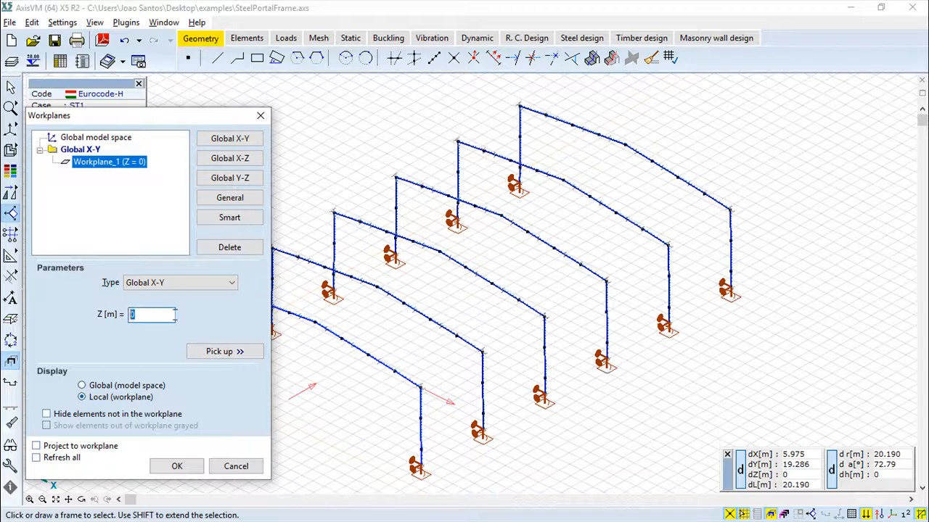
pyautogui.moveTo(138, 315); pyautogui.dragTo(122, 317)
pyautogui.write('5')
pyautogui.click(167, 468)
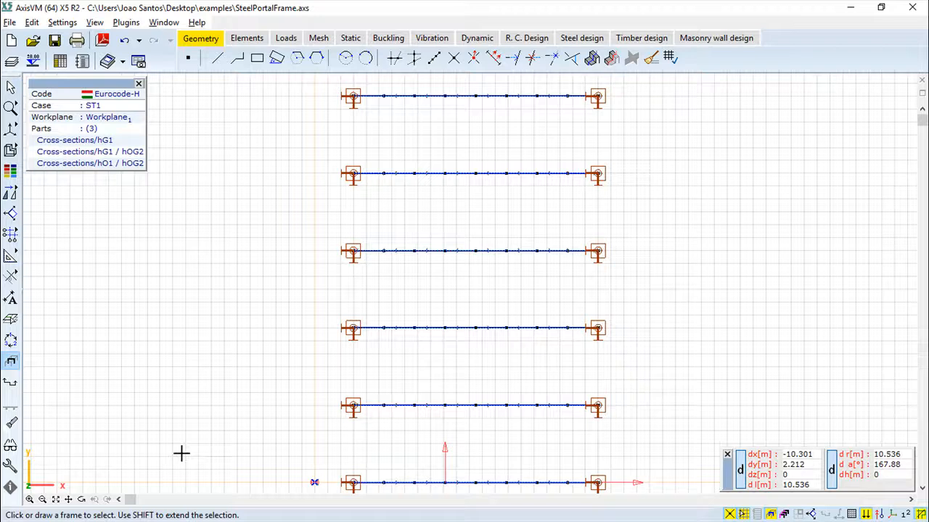
# Inspect the model in 3D with the X-Y workplane active, and switch back to the global model space
pyautogui.moveTo(314, 482); pyautogui.dragTo(568, 388)
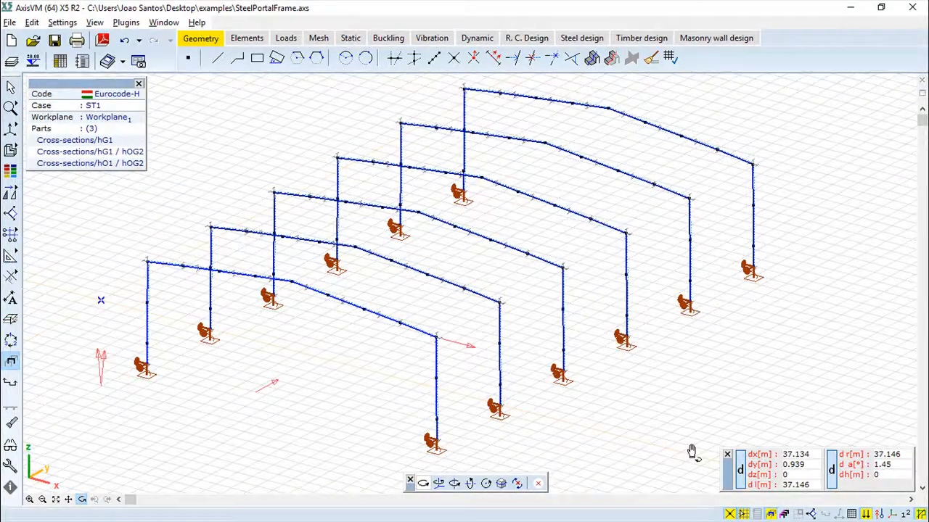
pyautogui.click(811, 514)
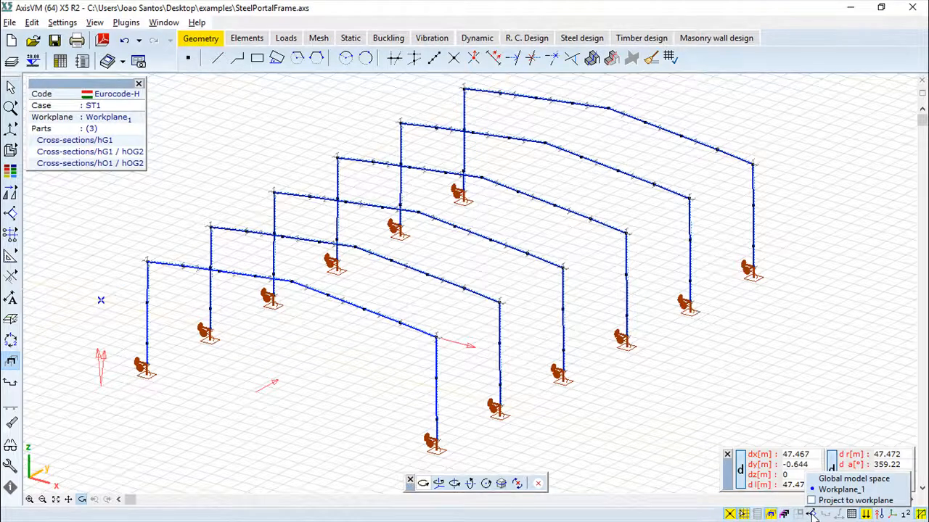
pyautogui.click(853, 480)
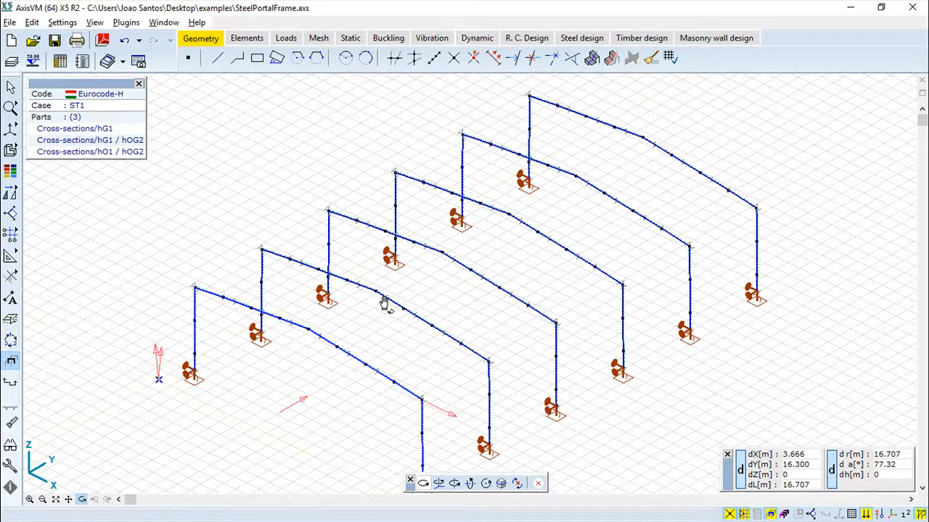
# Create a general workplane with its origin at the third frame's right column base, x-axis through the fifth frame's ridge and y towards the fourth frame's left eave
pyautogui.click(11, 214)
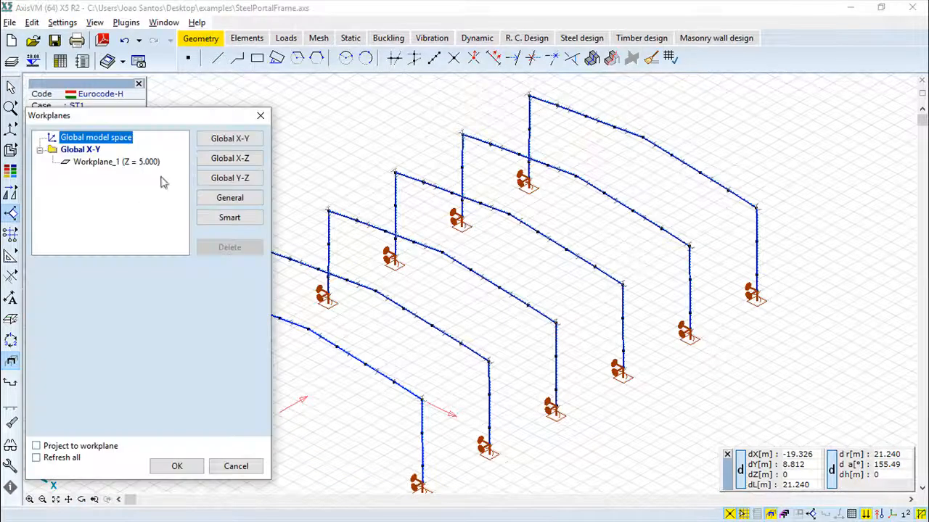
pyautogui.click(242, 199)
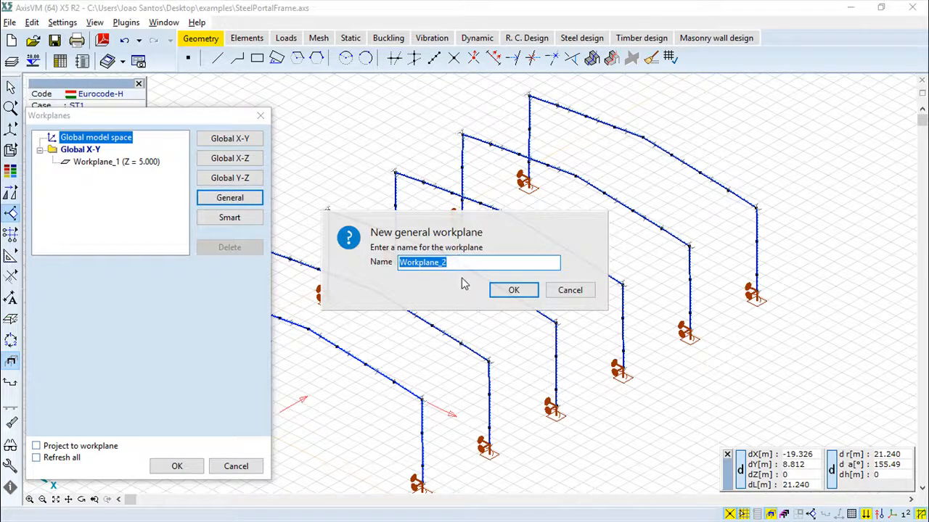
pyautogui.click(514, 290)
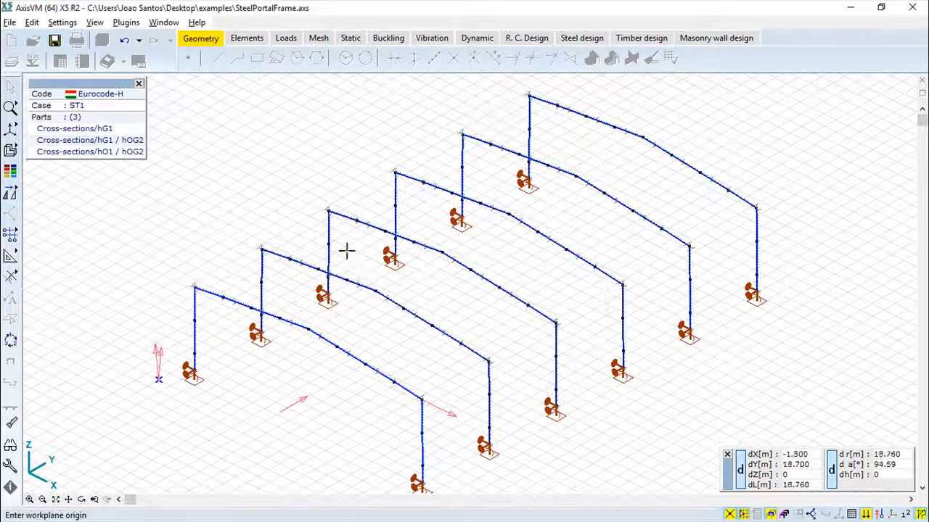
pyautogui.click(555, 409)
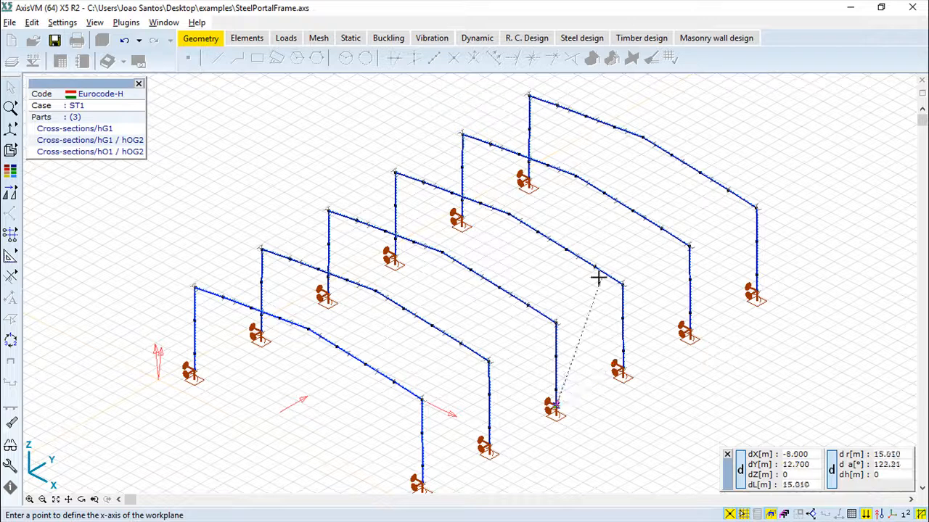
pyautogui.click(576, 178)
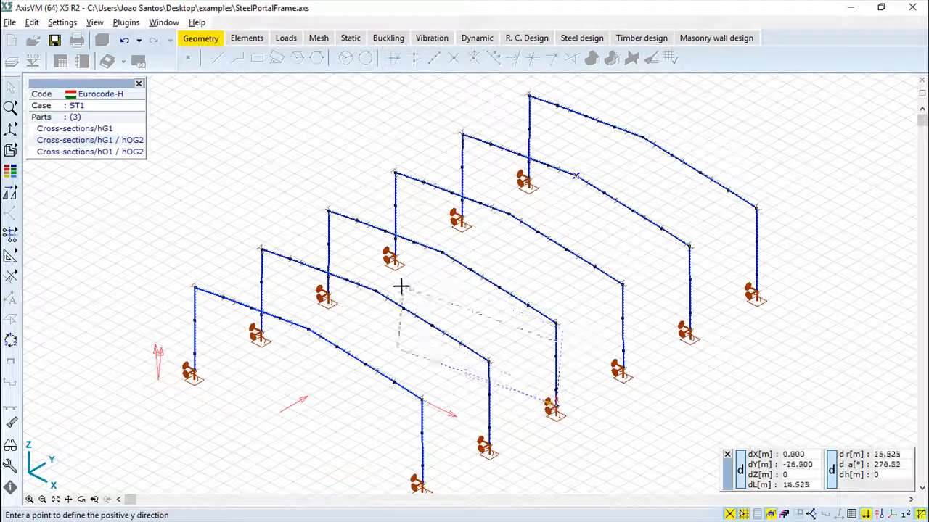
pyautogui.click(395, 171)
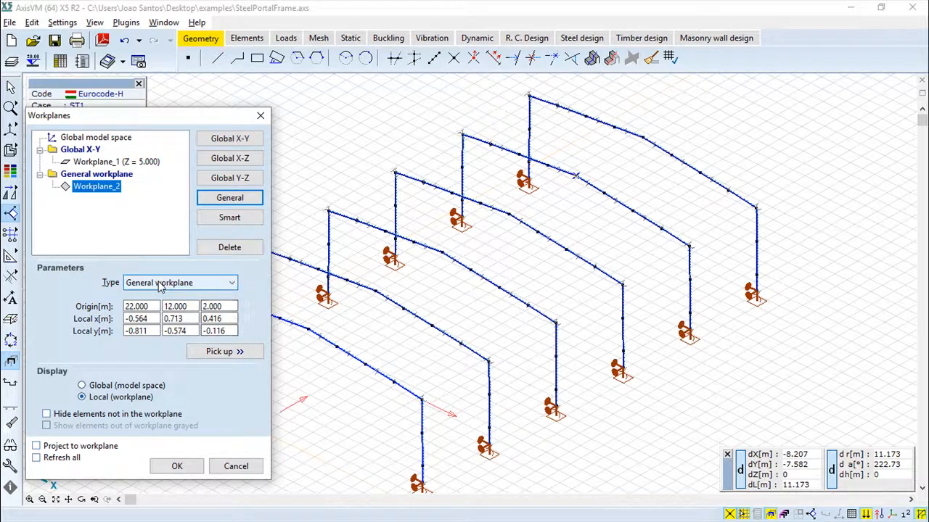
pyautogui.click(177, 466)
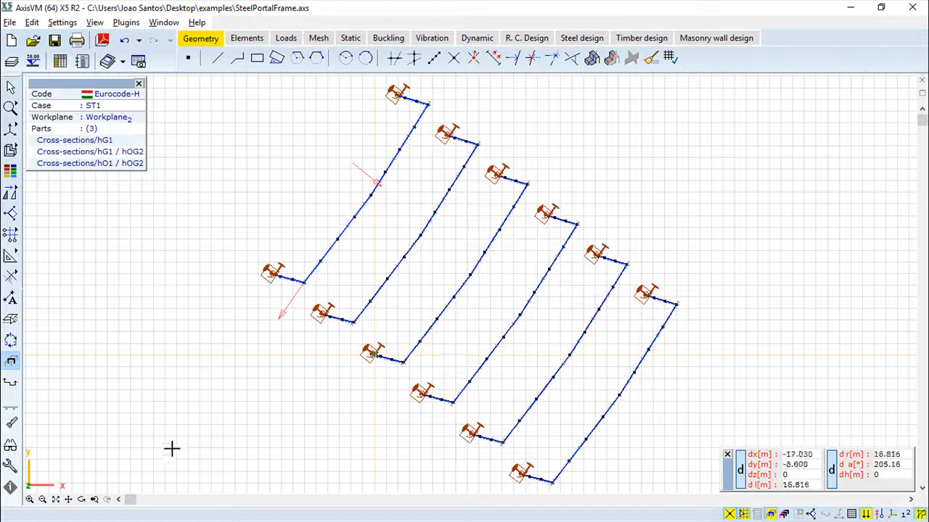
# View the general workplane from another angle and return to the global model space
pyautogui.click(81, 499)
pyautogui.moveTo(524, 348); pyautogui.dragTo(438, 388)
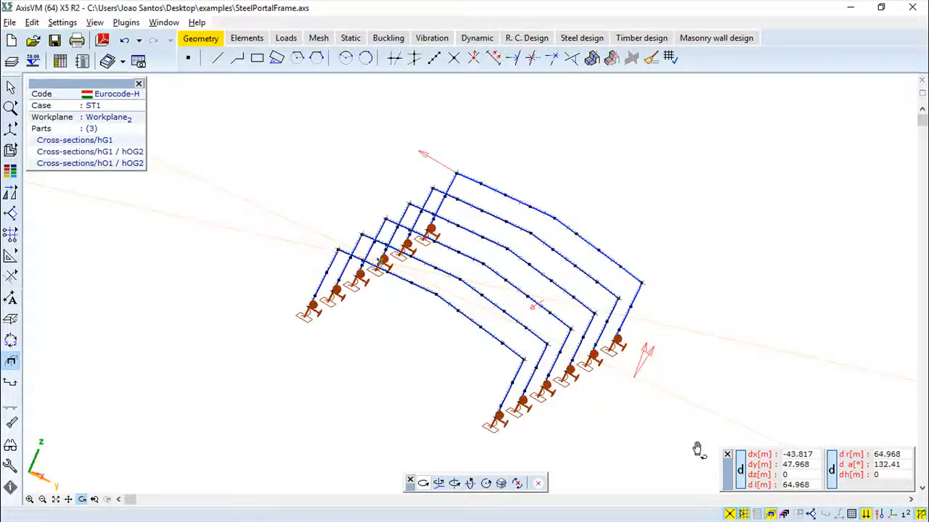
pyautogui.rightClick(809, 485)
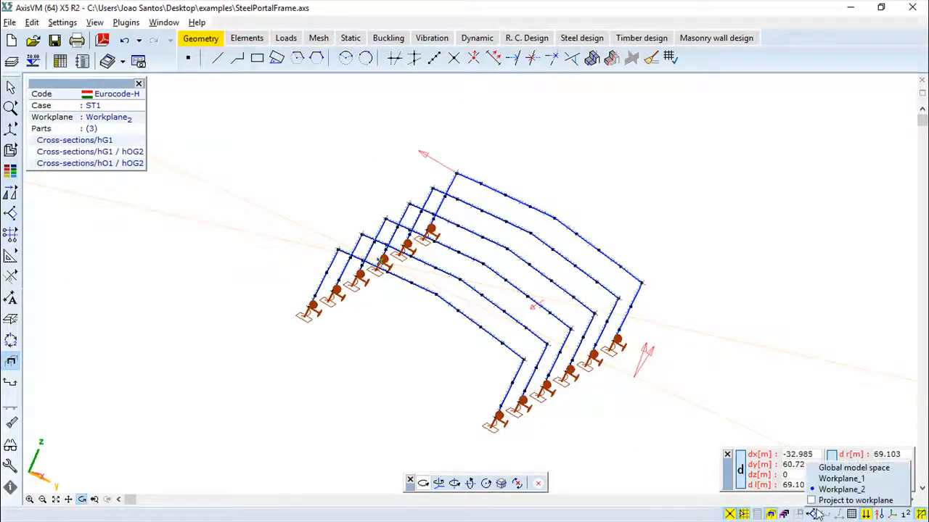
pyautogui.click(840, 469)
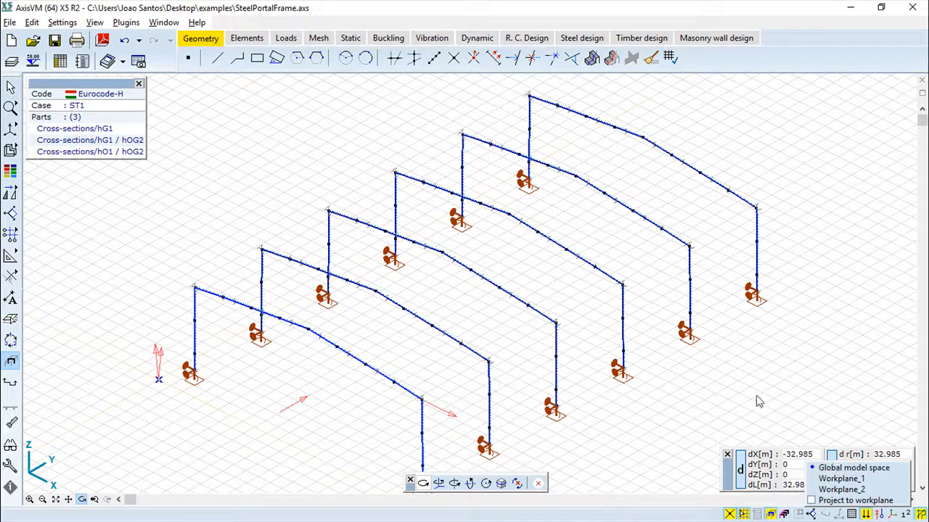
# Create a smart workplane assigned to the second beam segment right of the ridge on the third frame, and activate it
pyautogui.click(11, 213)
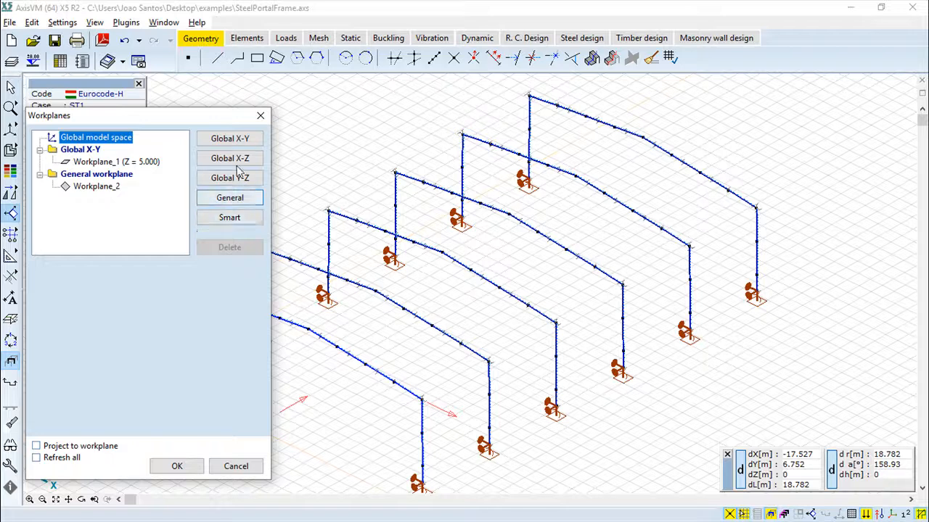
pyautogui.click(229, 217)
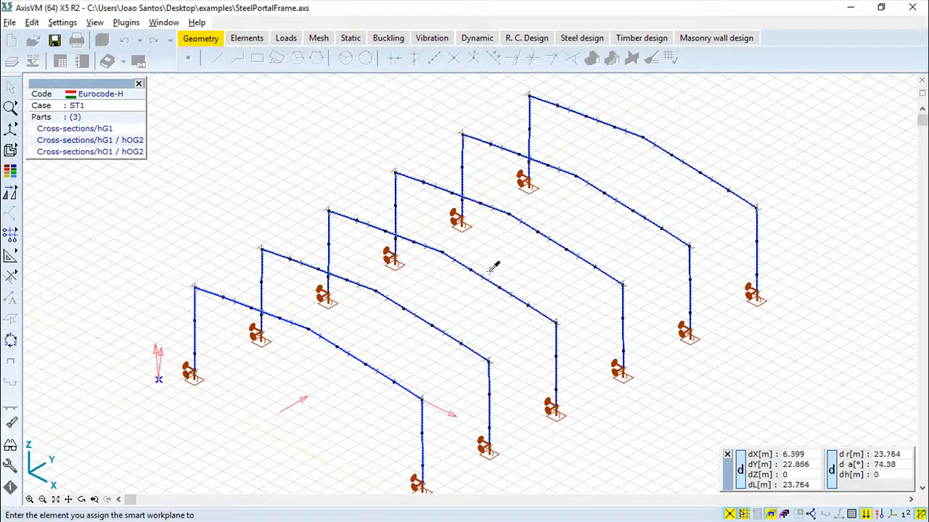
pyautogui.scroll(3, 495, 273)
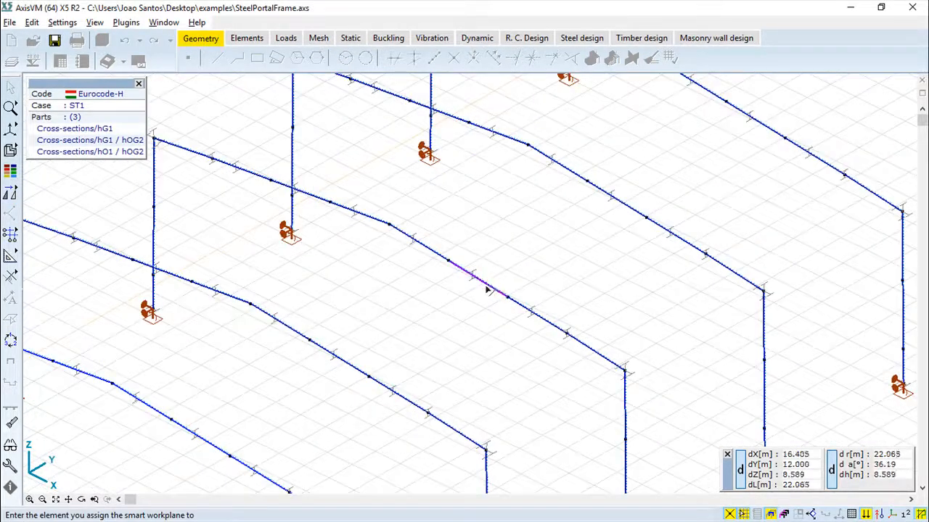
pyautogui.click(491, 286)
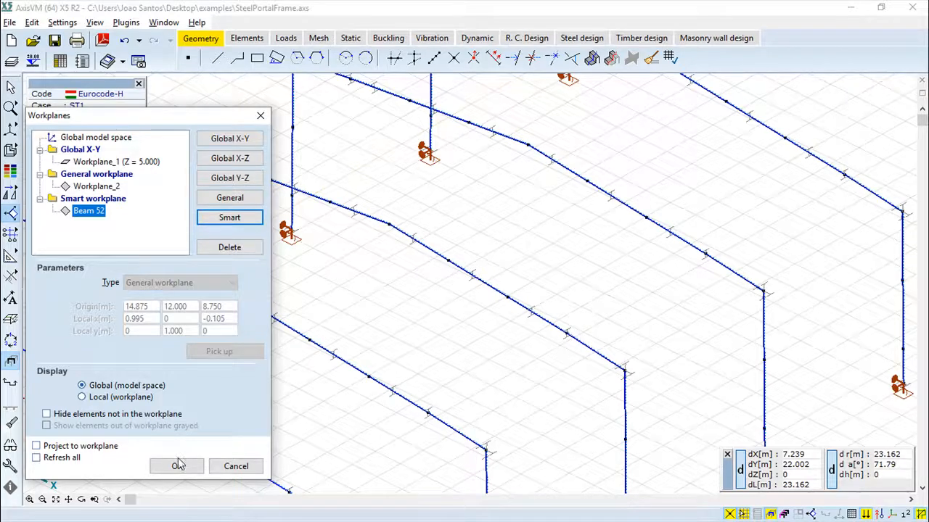
pyautogui.click(177, 466)
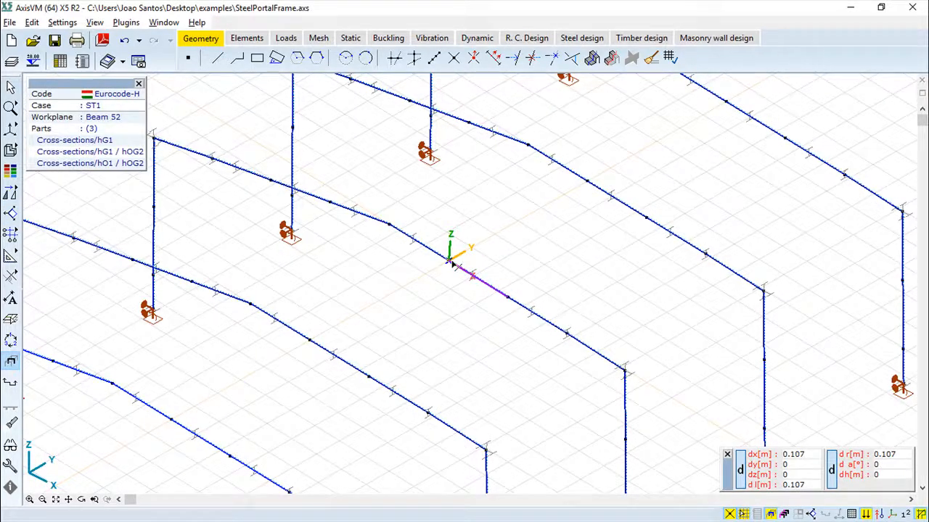
# Examine the beam's smart workplane from a rotated view and reactivate the global model space
pyautogui.click(82, 500)
pyautogui.moveTo(208, 456); pyautogui.dragTo(416, 359)
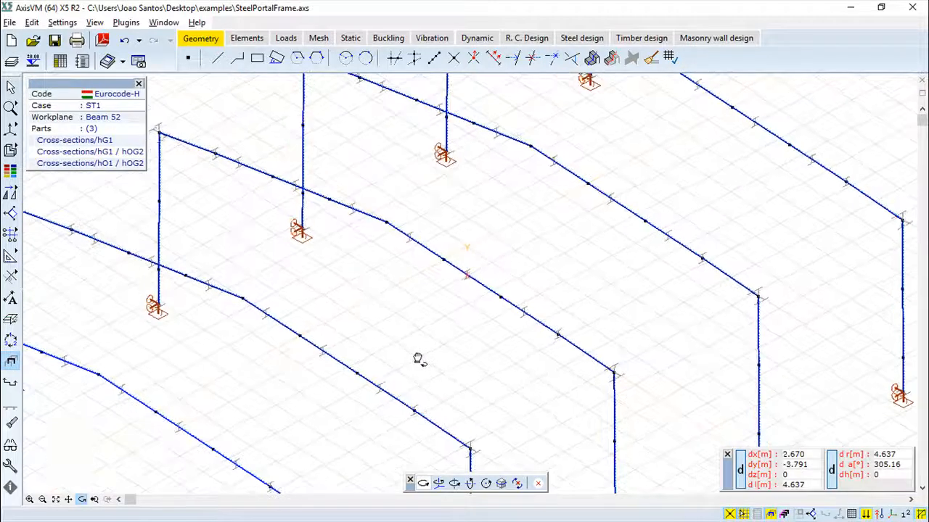
pyautogui.click(811, 513)
pyautogui.click(840, 457)
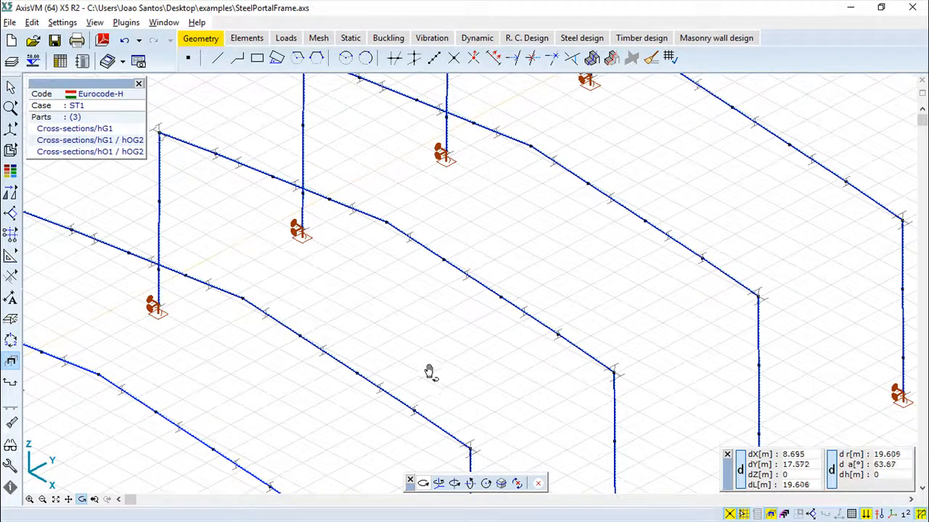
pyautogui.scroll(4, 463, 397)
pyautogui.scroll(-8, 455, 398)
pyautogui.moveTo(449, 356); pyautogui.dragTo(452, 296, button='middle')
pyautogui.scroll(2, 454, 312)
pyautogui.scroll(-2, 453, 311)
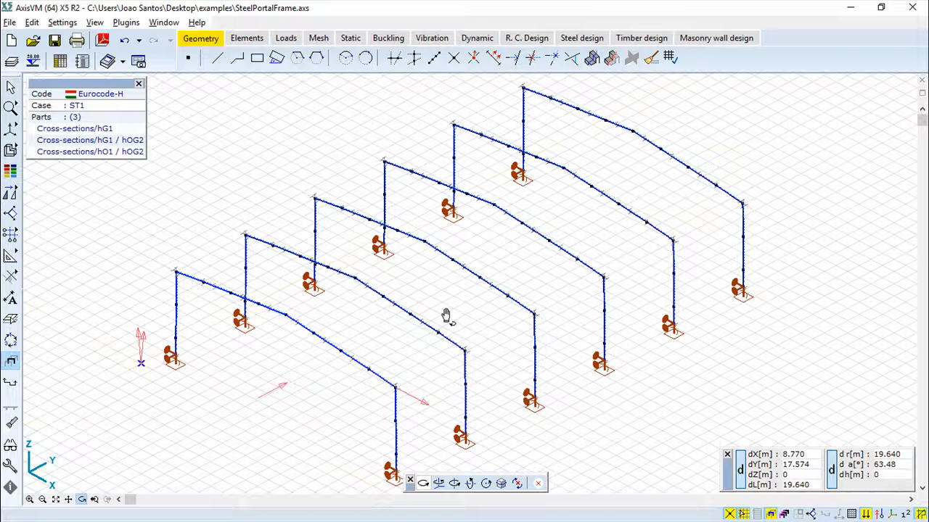
# Start a new structural grid of the workplane type and assign it to Workplane_2
pyautogui.moveTo(10, 238)
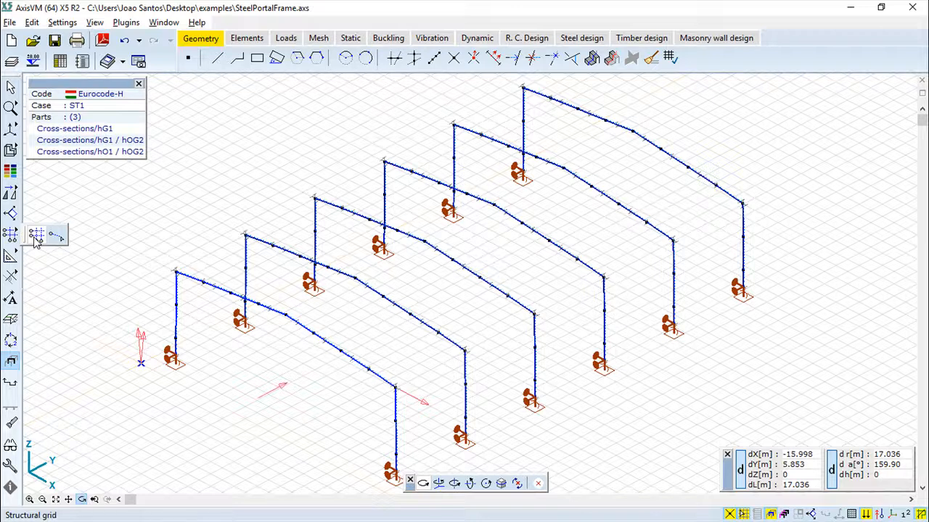
pyautogui.click(36, 237)
pyautogui.moveTo(325, 137); pyautogui.dragTo(121, 210)
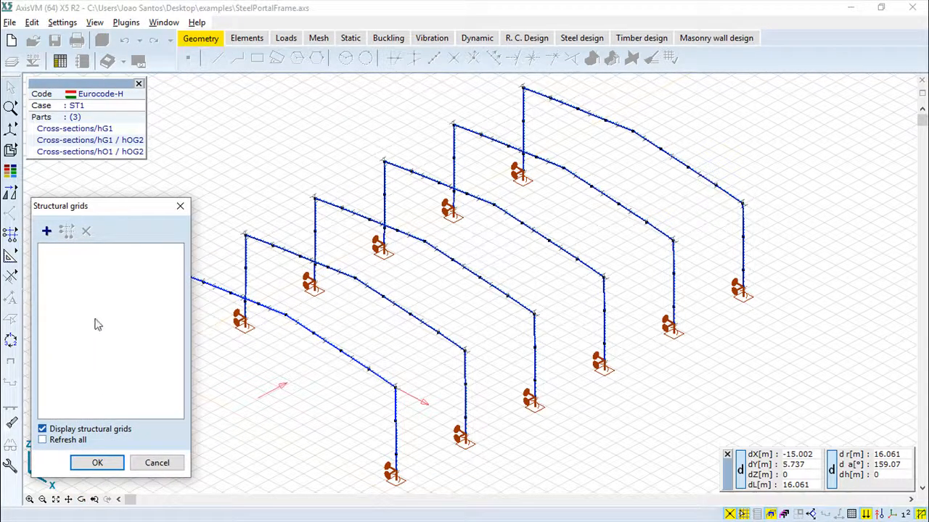
pyautogui.click(46, 231)
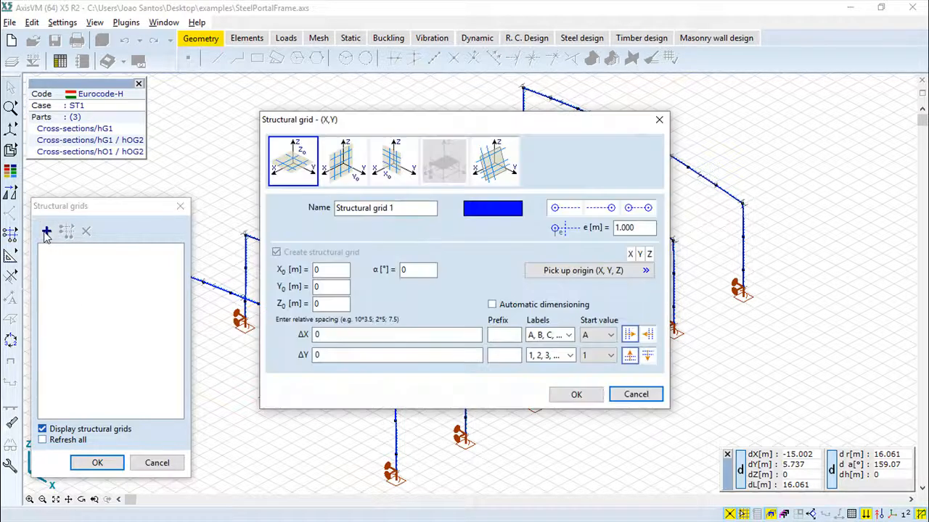
pyautogui.moveTo(555, 127); pyautogui.dragTo(642, 209)
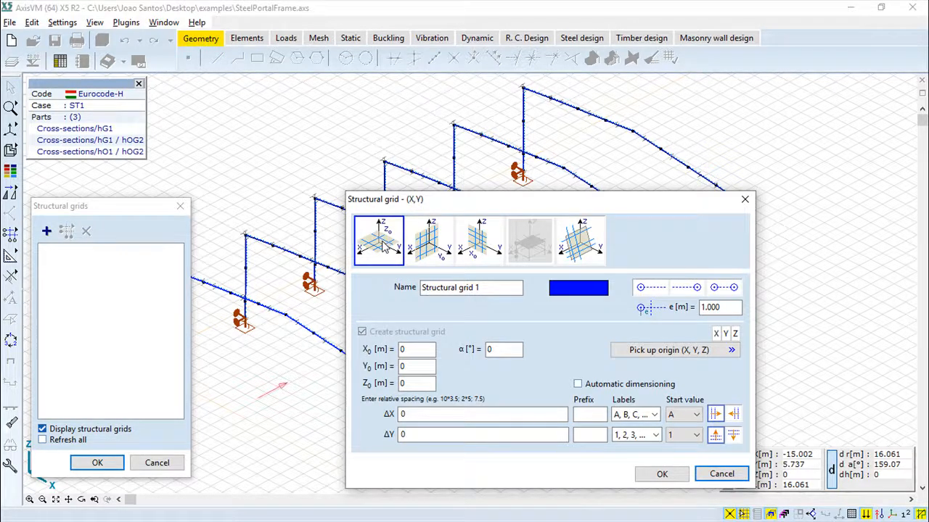
pyautogui.click(581, 250)
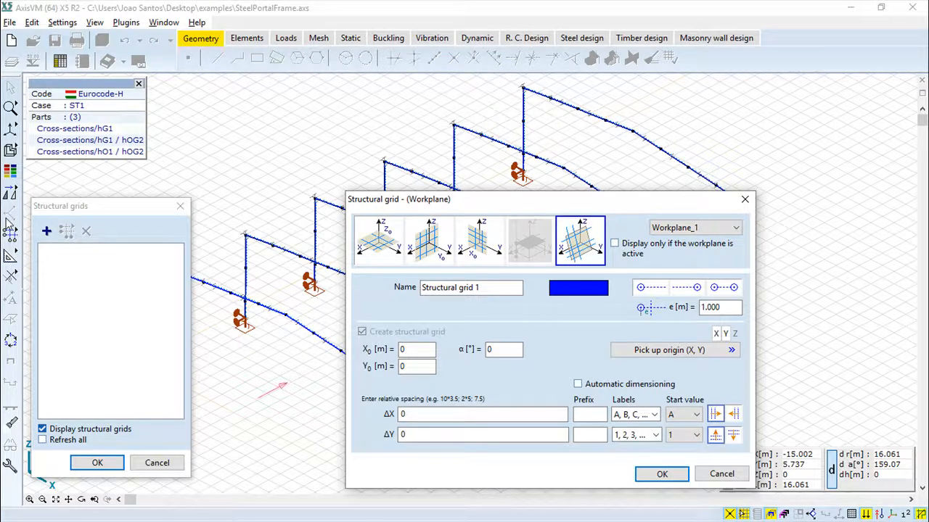
pyautogui.click(737, 229)
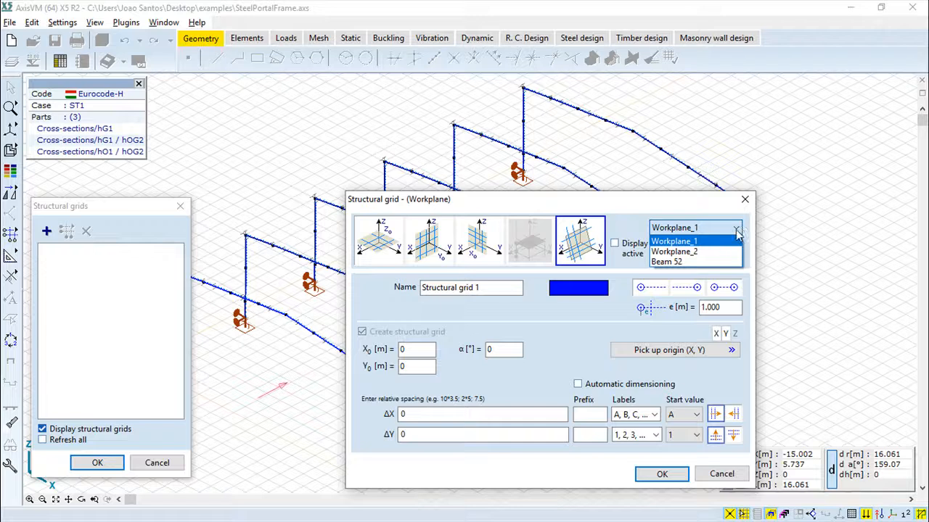
pyautogui.click(694, 254)
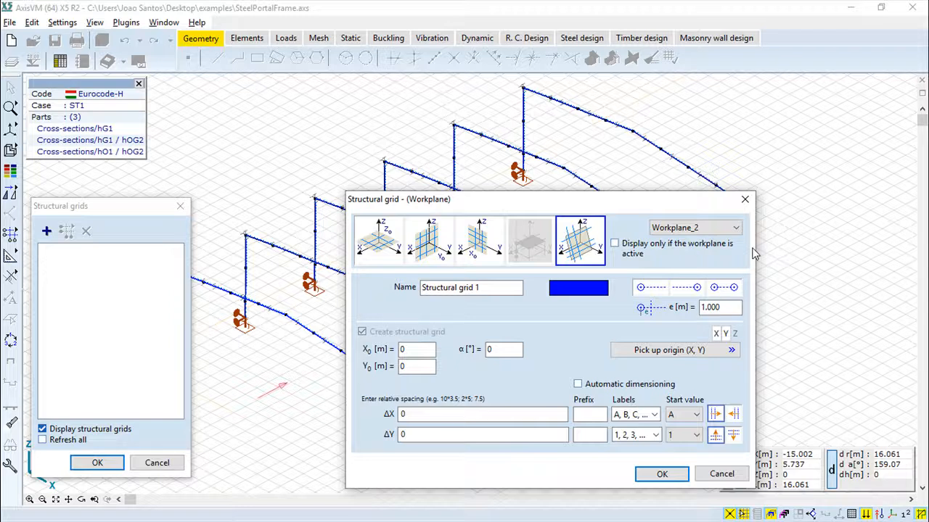
# Set the grid's labeling option so that label bubbles appear at both ends of the grid lines
pyautogui.moveTo(509, 287); pyautogui.dragTo(422, 288)
pyautogui.click(507, 290)
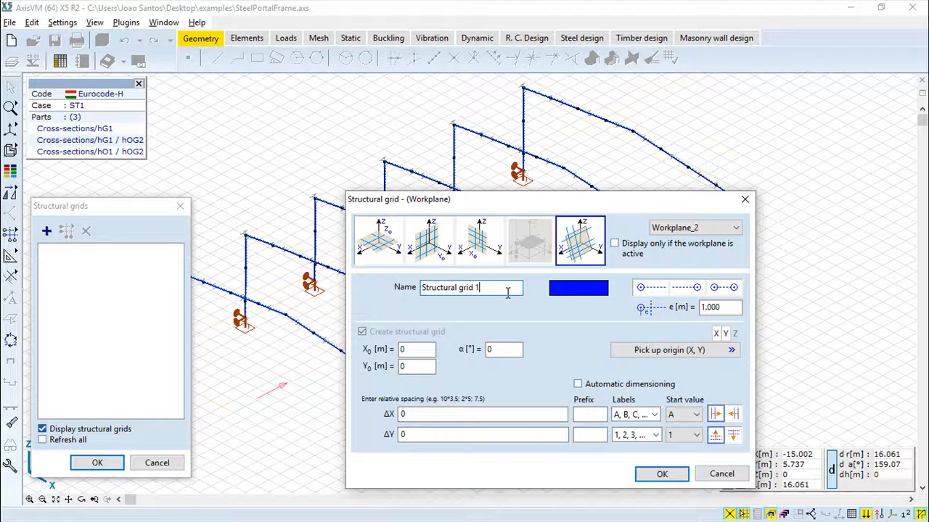
pyautogui.click(652, 291)
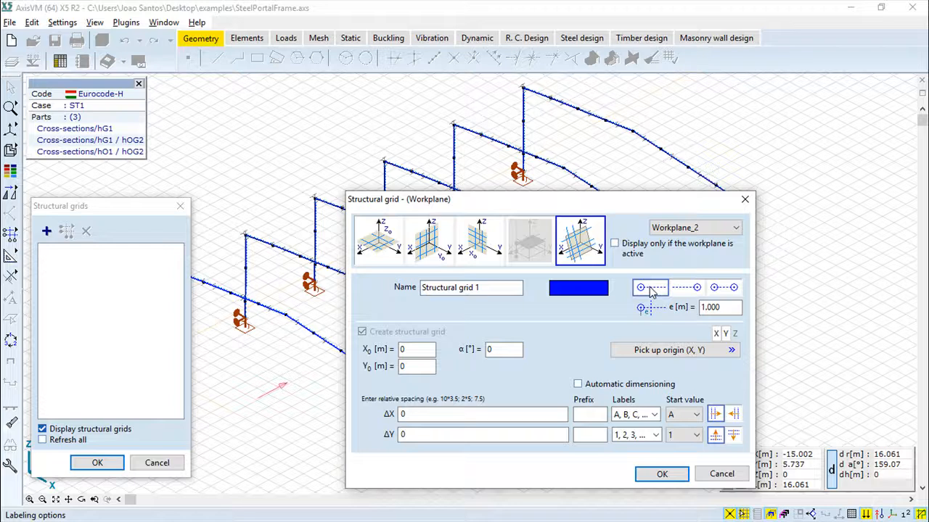
pyautogui.click(691, 291)
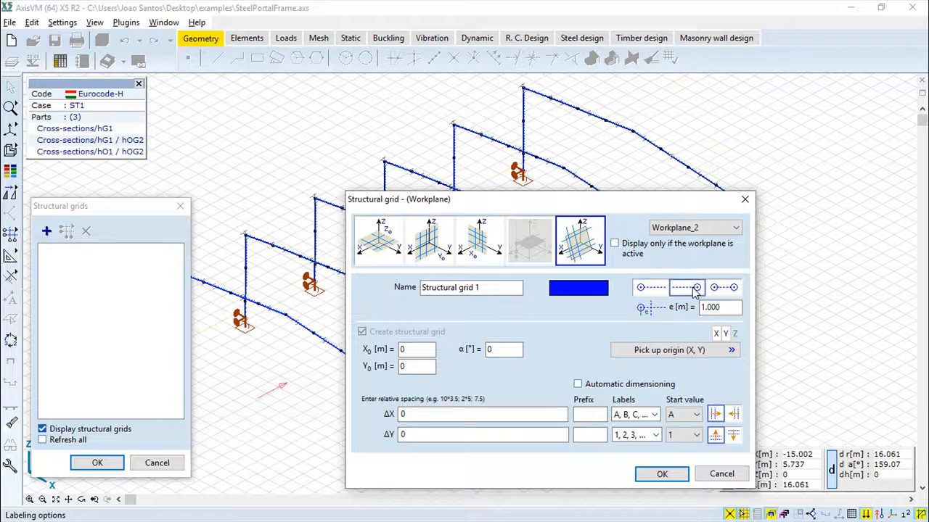
pyautogui.click(734, 288)
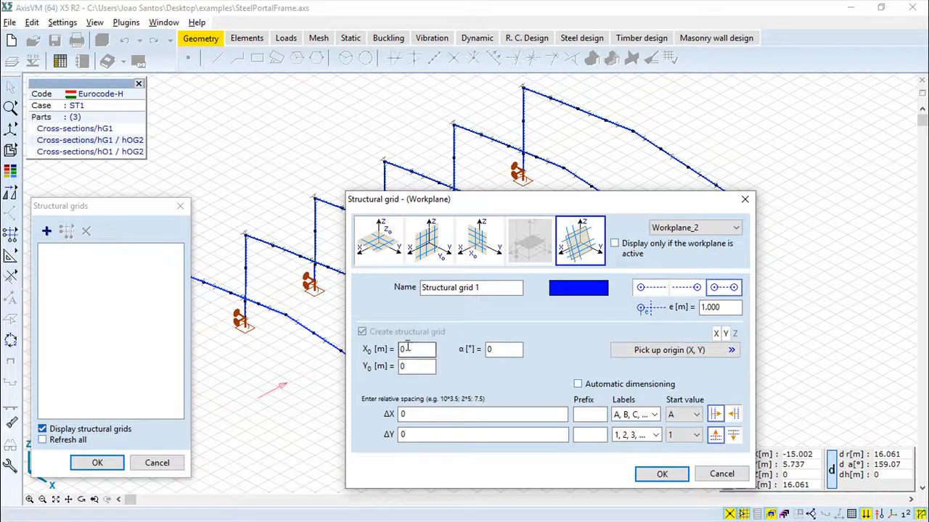
# Set the grid's rotation angle α to 30° and enable automatic dimensioning
pyautogui.click(499, 350)
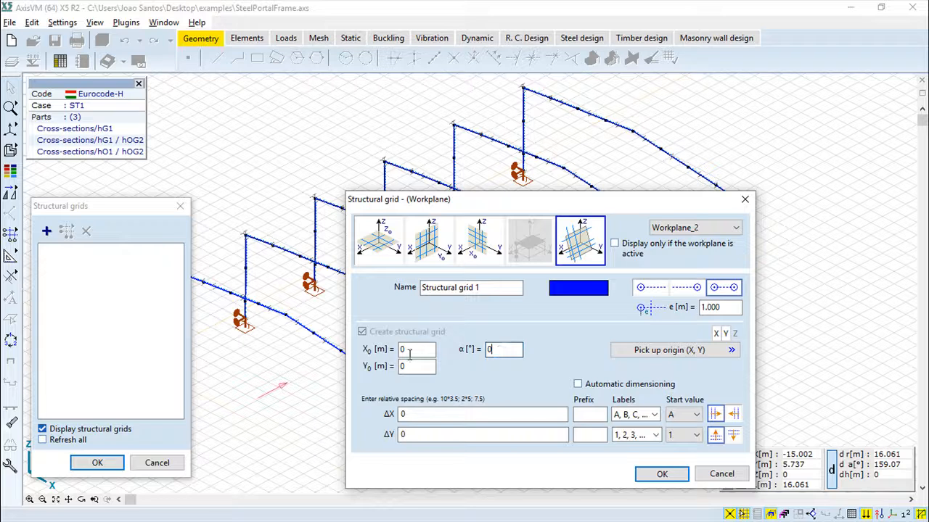
pyautogui.doubleClick(499, 351)
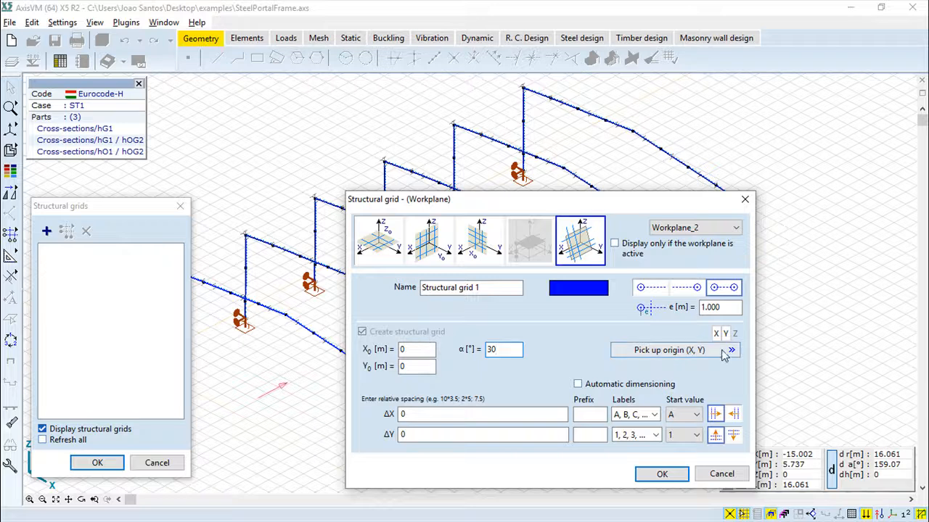
pyautogui.click(578, 385)
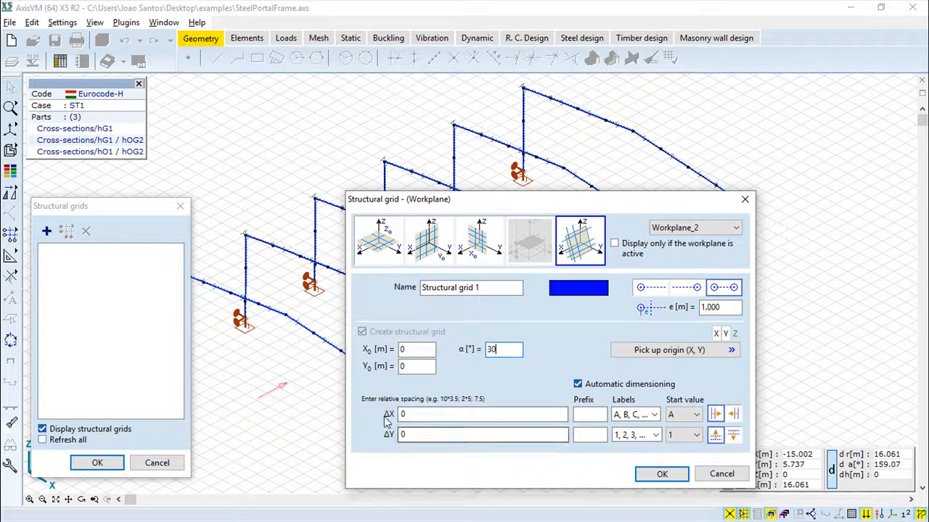
# Set the relative spacing to 5*3 for ΔX and 5*5 for ΔY, and create the structural grid
pyautogui.click(426, 415)
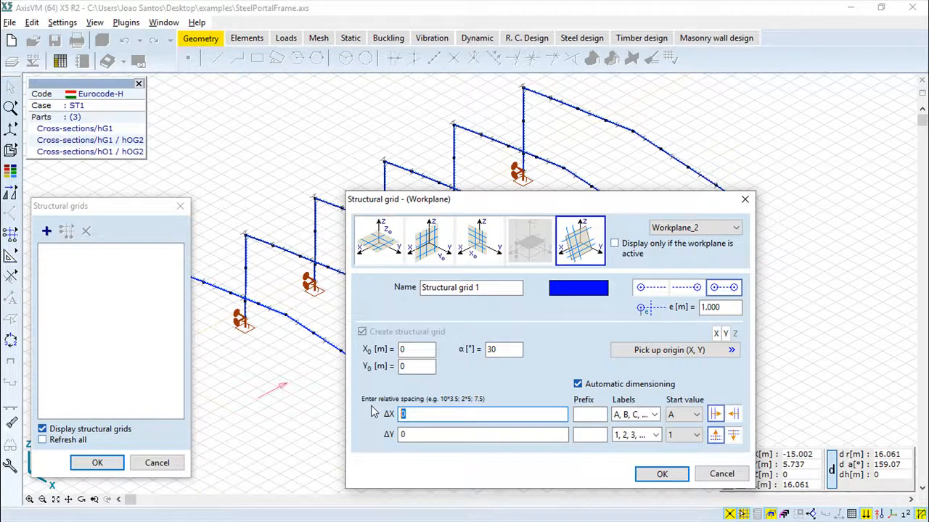
pyautogui.write('5*')
pyautogui.press('BackSpace')
pyautogui.write('*3')
pyautogui.click(415, 436)
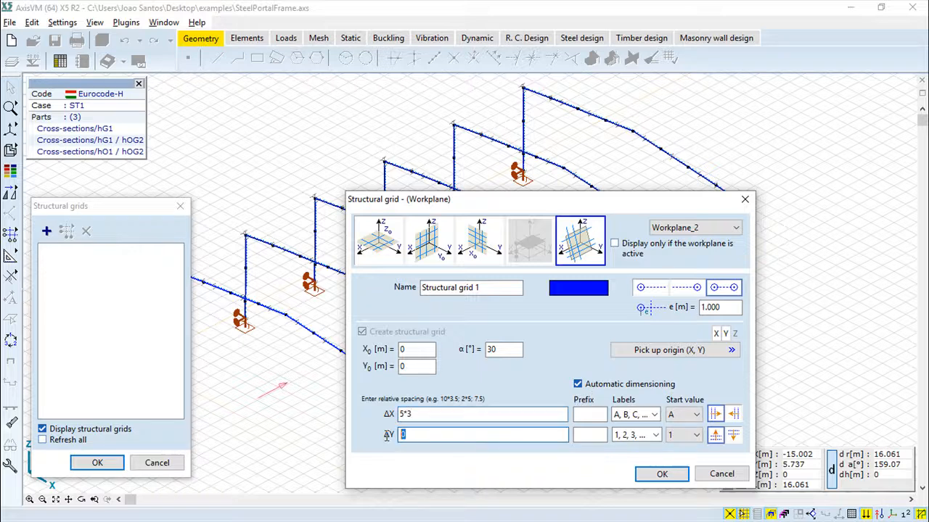
pyautogui.write('5*5')
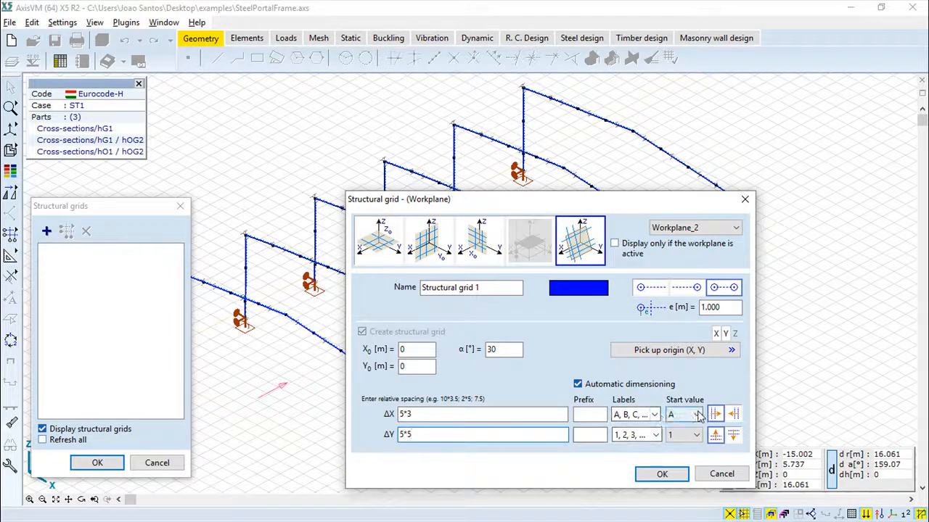
pyautogui.click(696, 415)
pyautogui.click(696, 419)
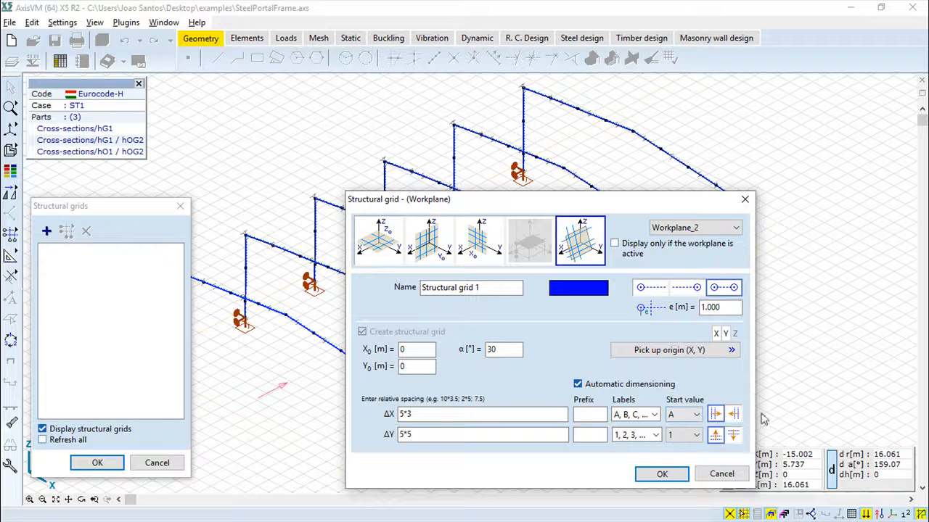
pyautogui.click(662, 476)
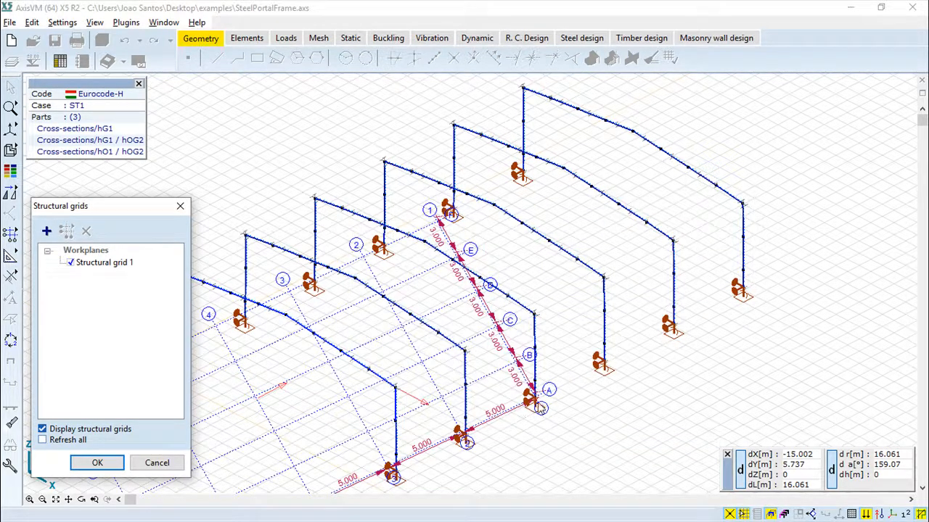
pyautogui.click(97, 463)
# Inspect the new structural grid in the model, hide Structural grid 1 and display it again
pyautogui.moveTo(498, 394); pyautogui.dragTo(586, 327, button='middle')
pyautogui.scroll(1, 586, 326)
pyautogui.scroll(-1, 586, 327)
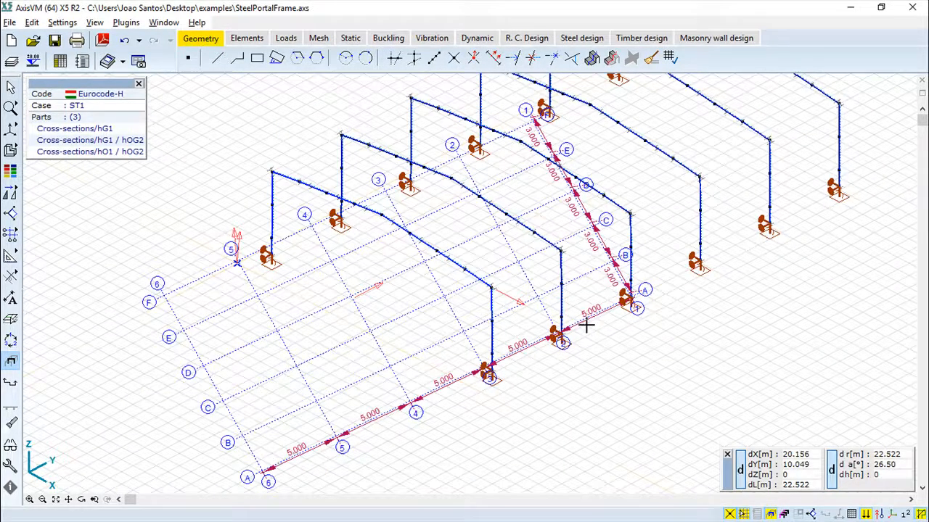
pyautogui.scroll(1, 382, 458)
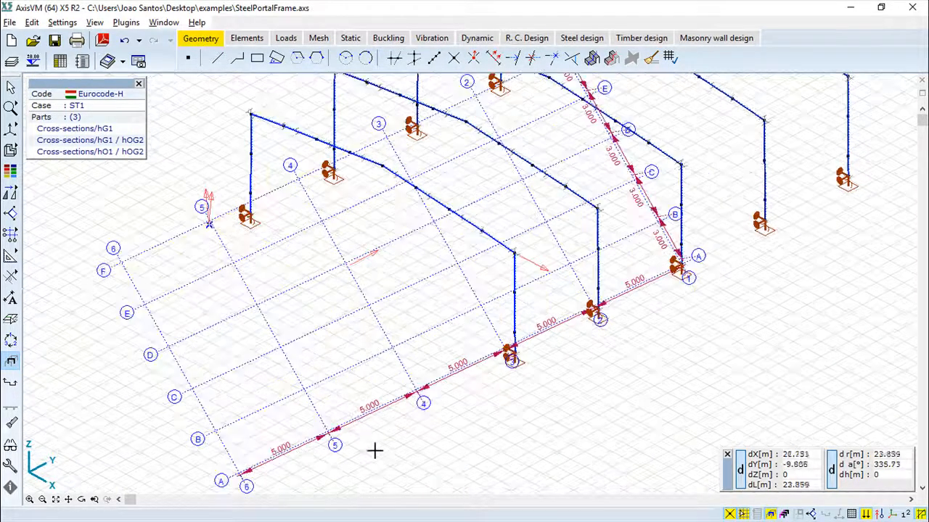
pyautogui.scroll(-1, 666, 274)
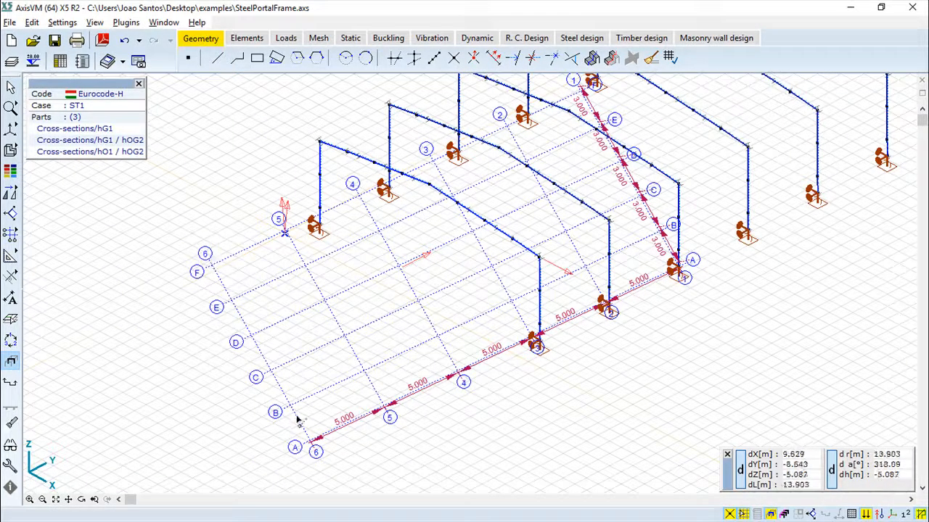
pyautogui.keyDown('shift'); pyautogui.moveTo(549, 311); pyautogui.dragTo(474, 327, button='middle'); pyautogui.keyUp('shift')
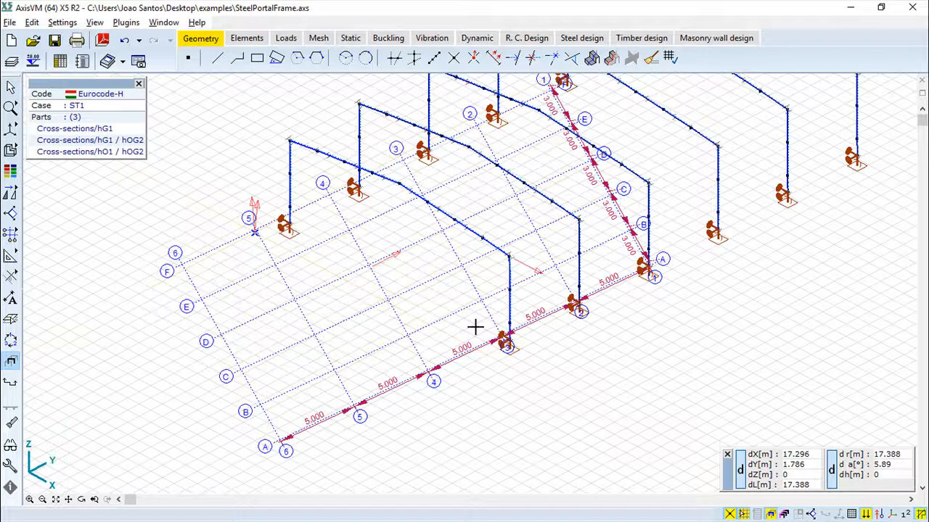
pyautogui.click(37, 234)
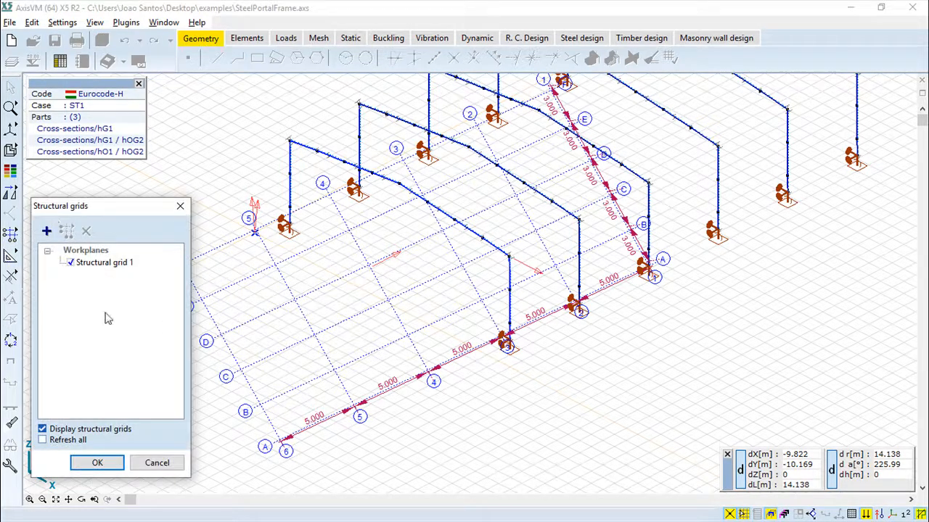
pyautogui.click(71, 263)
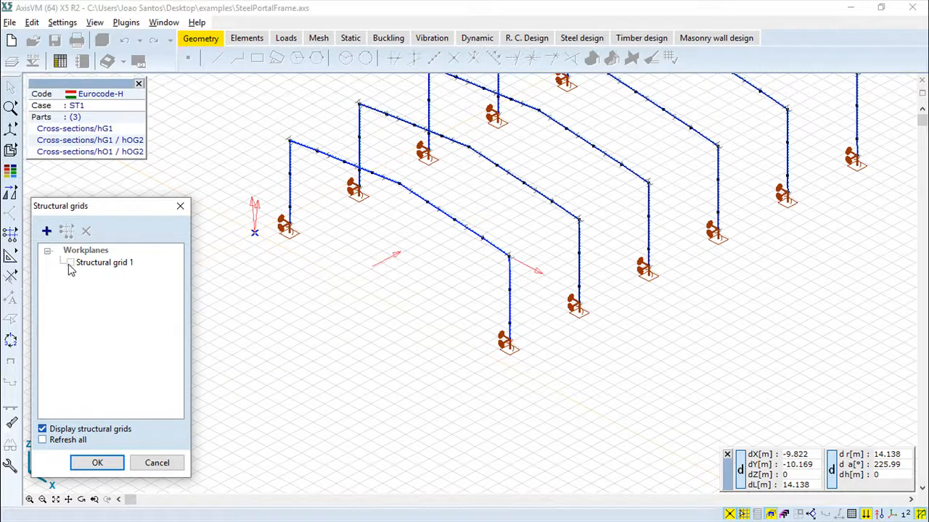
pyautogui.click(71, 263)
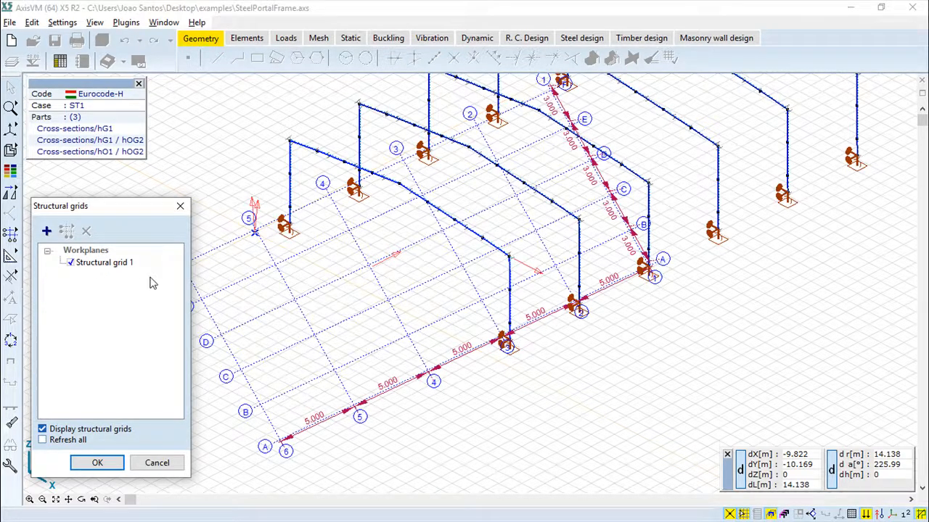
pyautogui.click(101, 264)
pyautogui.click(96, 464)
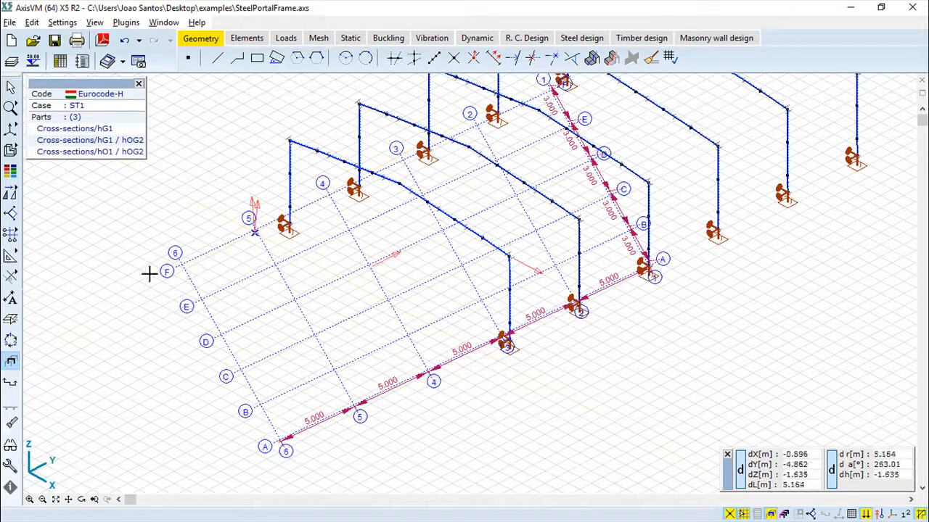
# Try modifying Structural grid 1 with a red color on Workplane_1, and discard the modification
pyautogui.click(38, 234)
pyautogui.doubleClick(100, 263)
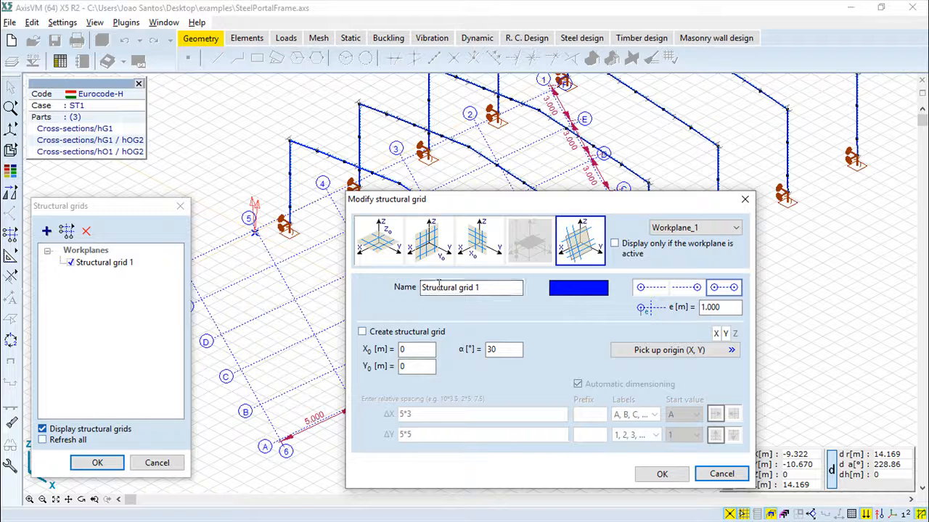
pyautogui.click(455, 200)
pyautogui.click(286, 274)
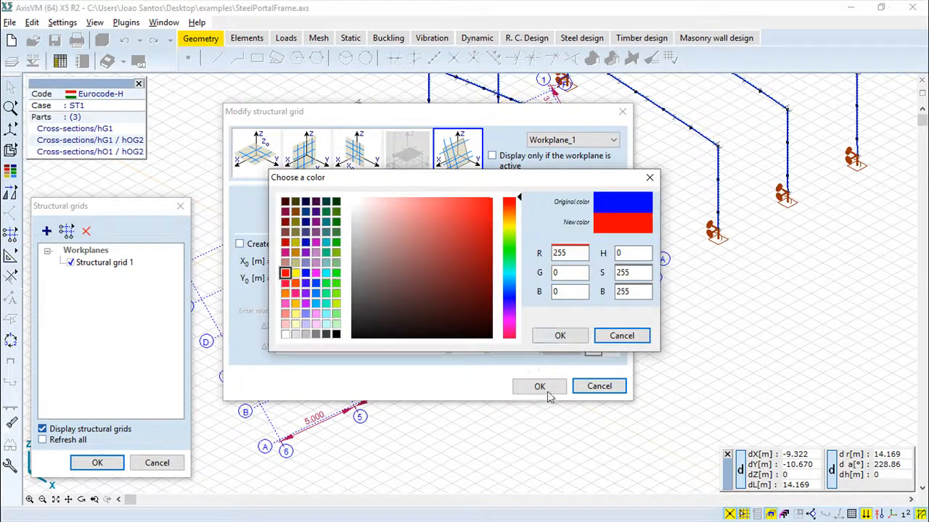
pyautogui.click(559, 335)
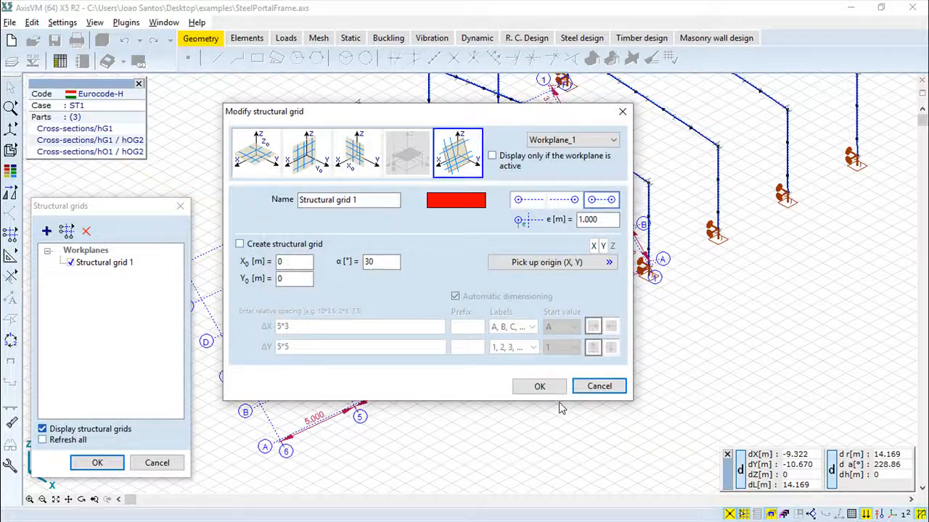
pyautogui.click(533, 386)
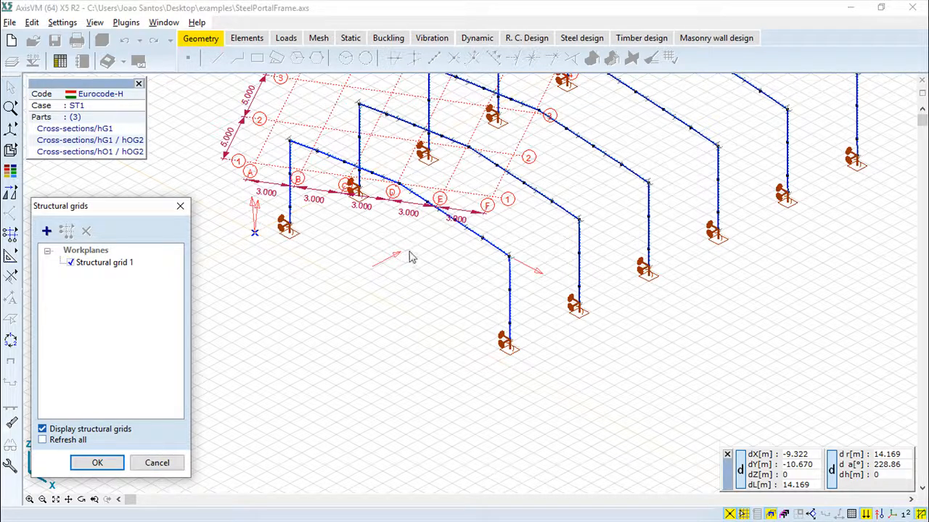
pyautogui.click(158, 461)
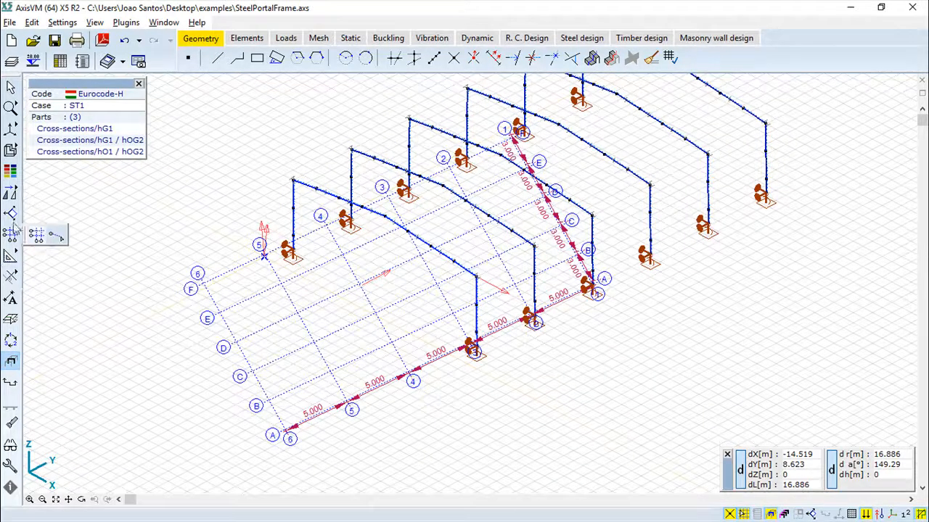
# Hide Structural grid 1 in the structural grids manager and bring all six portal frames into view
pyautogui.moveTo(8, 237)
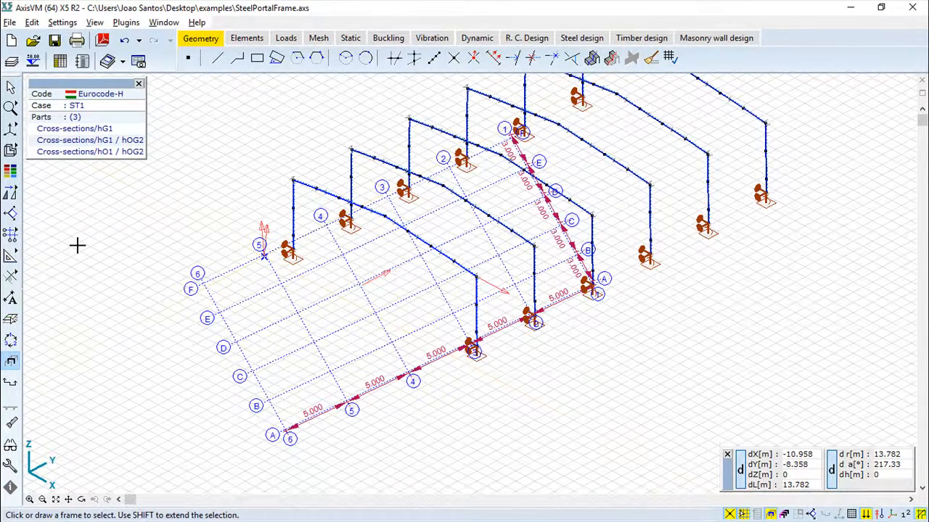
pyautogui.scroll(1, 77, 242)
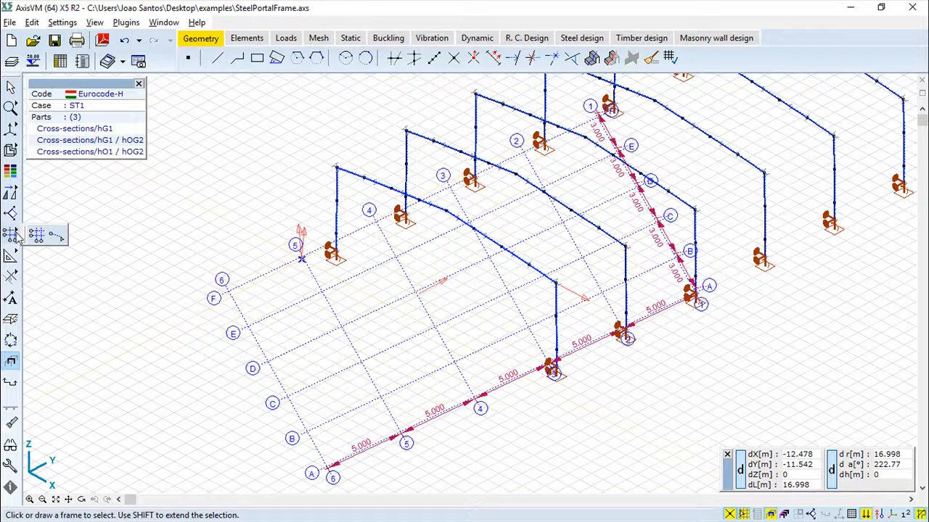
pyautogui.click(37, 233)
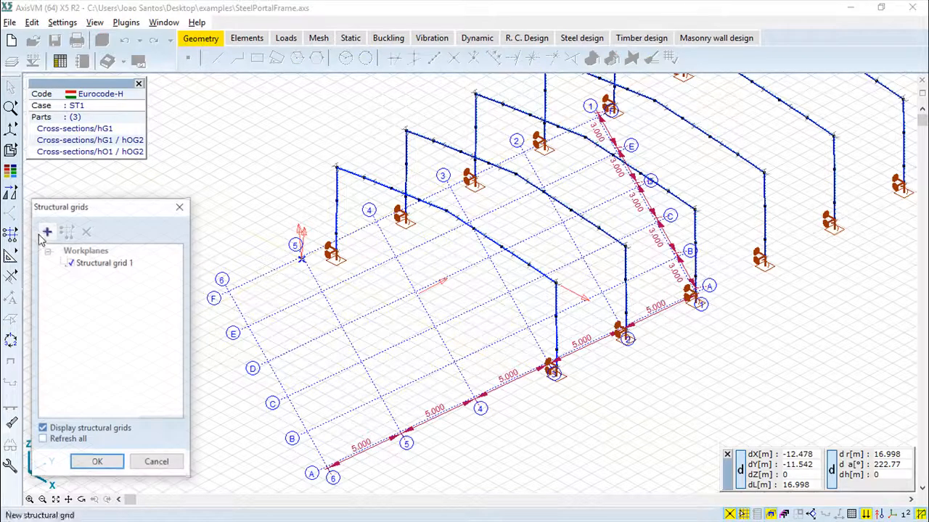
pyautogui.click(70, 263)
pyautogui.click(97, 464)
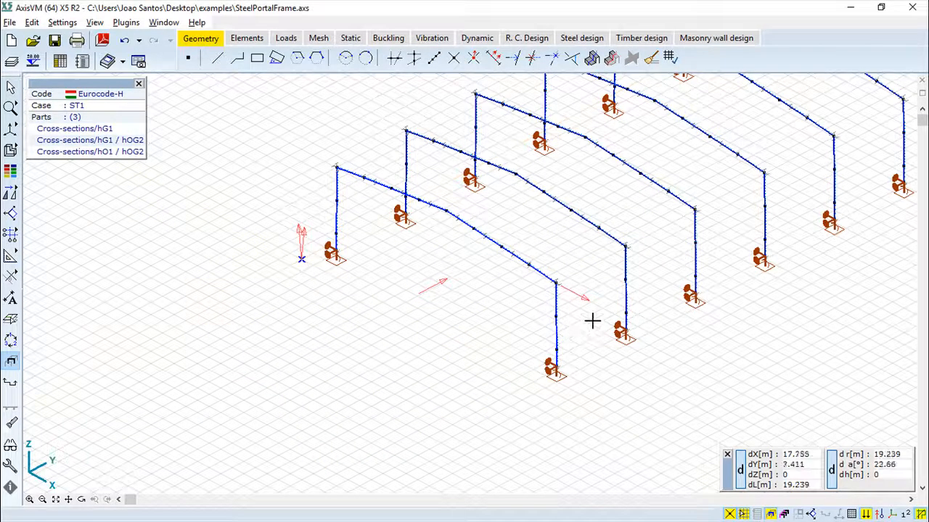
pyautogui.scroll(-2, 474, 428)
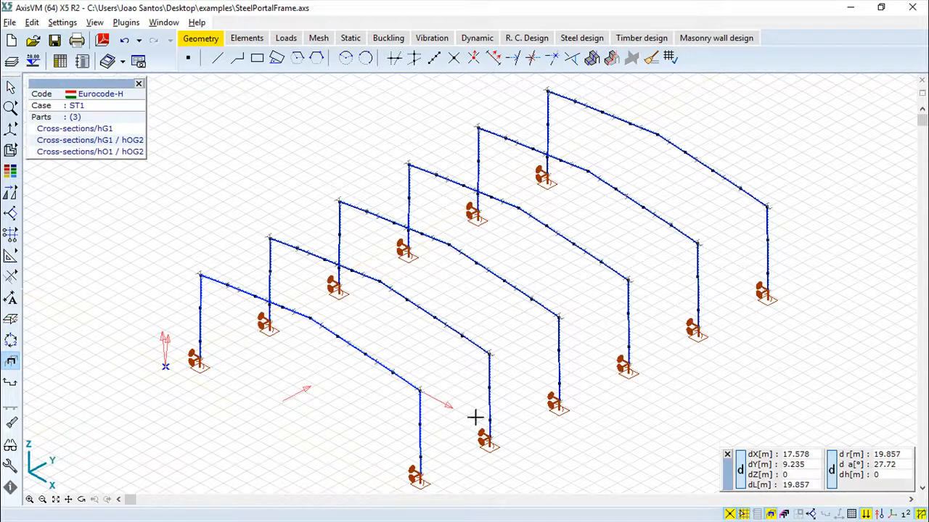
# Place a vertical guideline through the second frame's left eave node and a horizontal guideline through the third frame's left eave node
pyautogui.moveTo(10, 259)
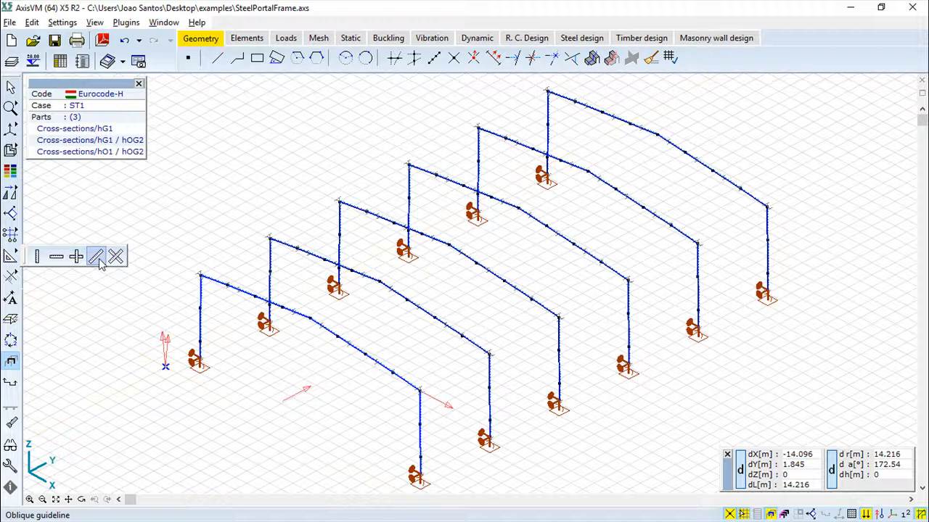
pyautogui.click(35, 257)
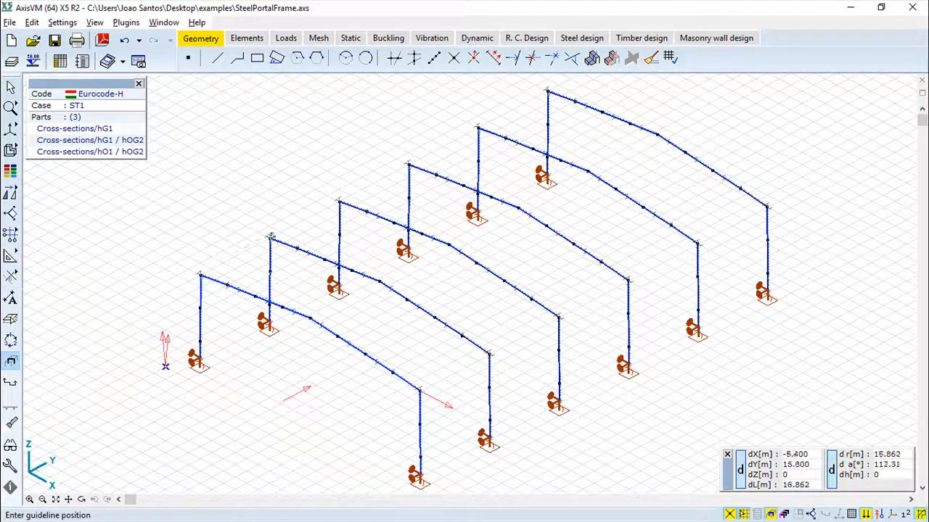
pyautogui.click(270, 239)
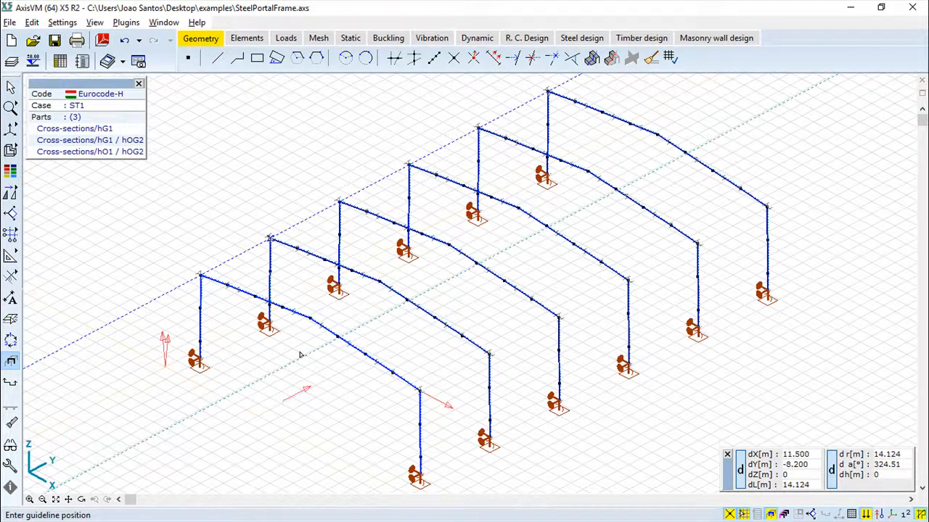
pyautogui.moveTo(11, 256)
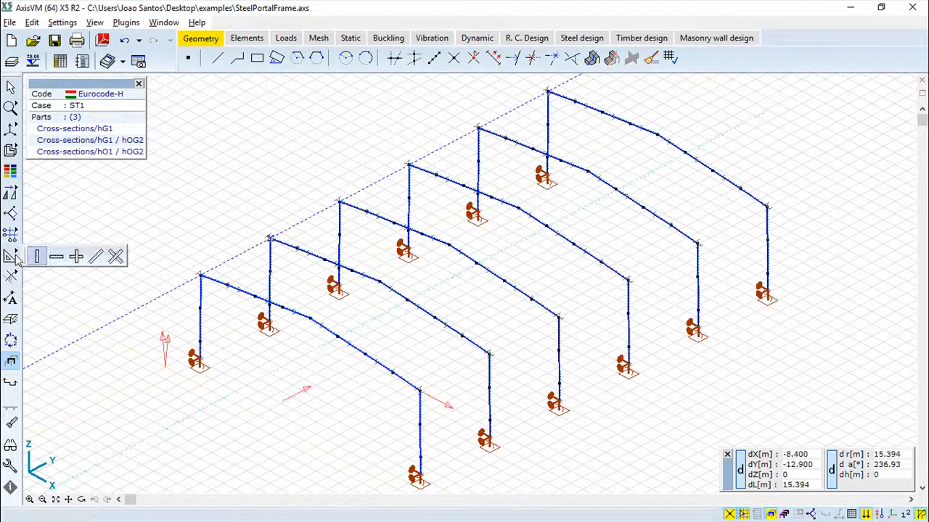
pyautogui.click(56, 259)
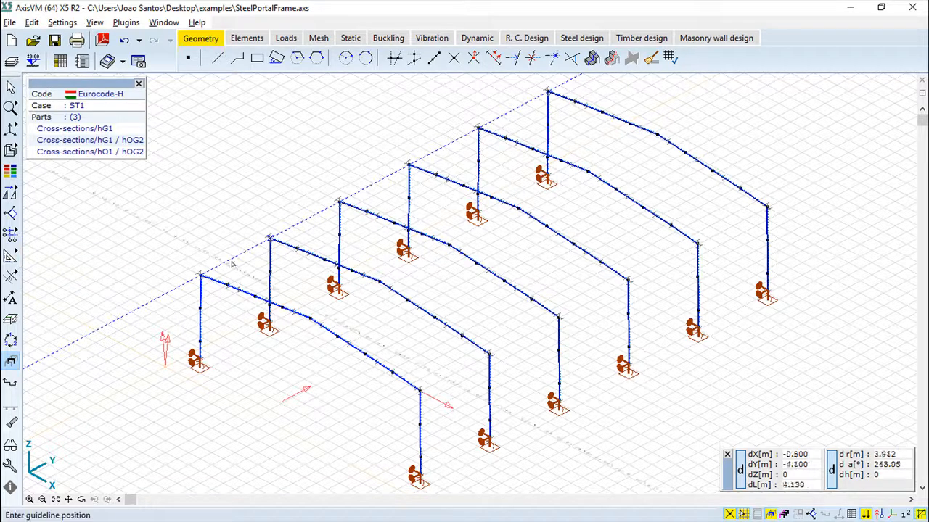
pyautogui.click(339, 202)
# Place crossed guidelines at the third frame's left column base and an oblique guideline from its right eave to the fourth frame's right rafter midpoint
pyautogui.moveTo(10, 256)
pyautogui.click(77, 263)
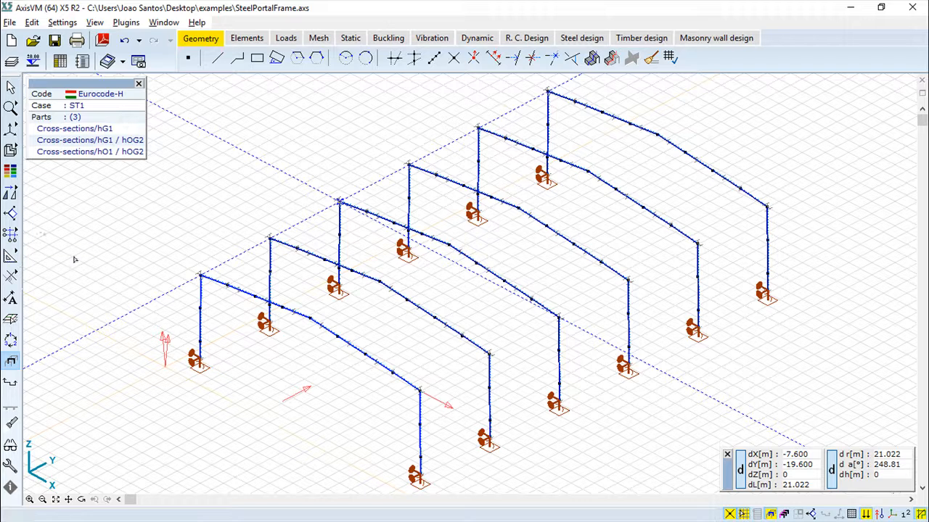
pyautogui.click(339, 286)
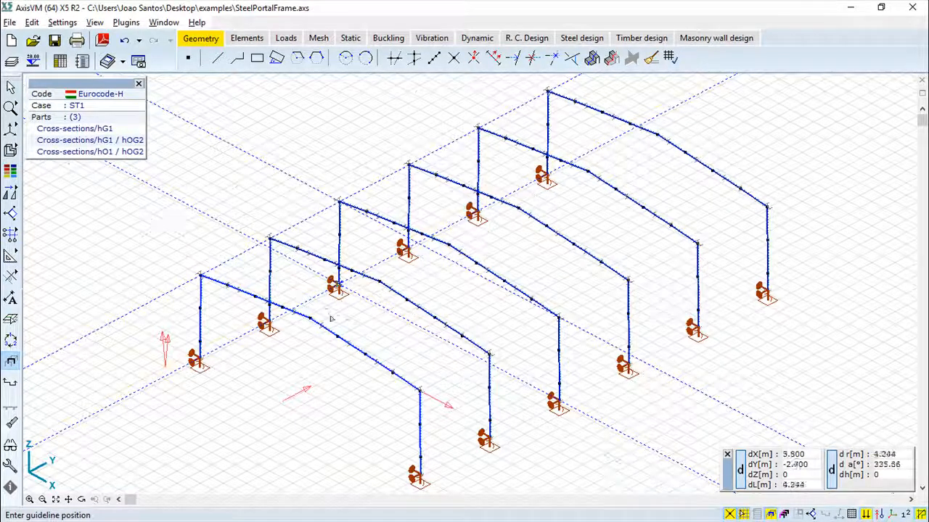
pyautogui.moveTo(11, 256)
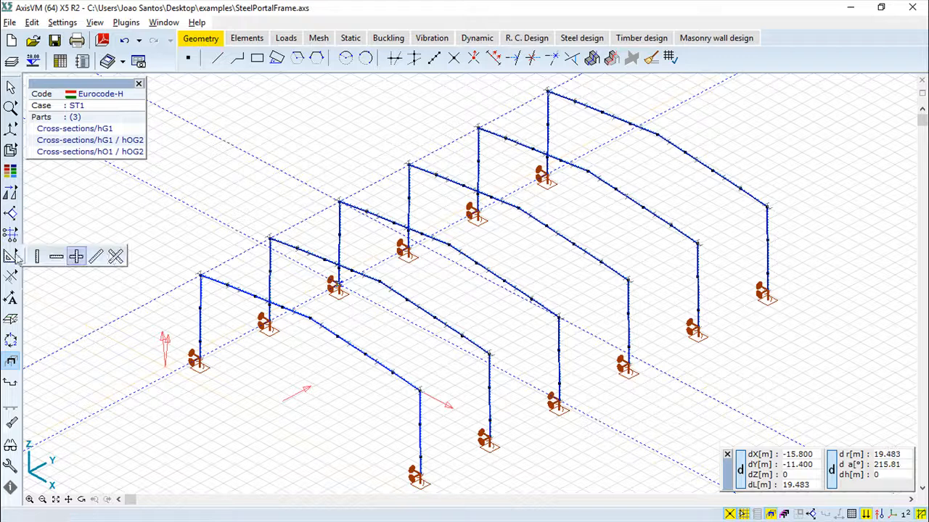
pyautogui.click(97, 259)
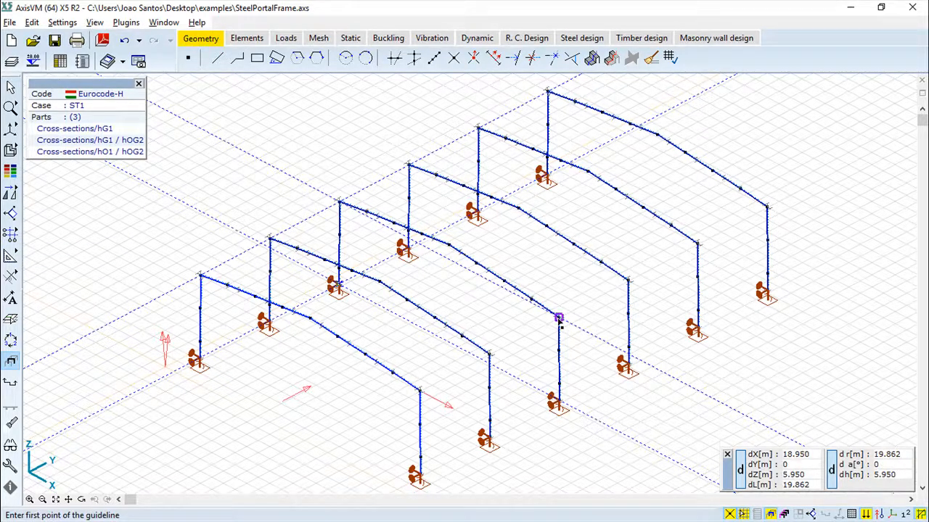
pyautogui.click(559, 320)
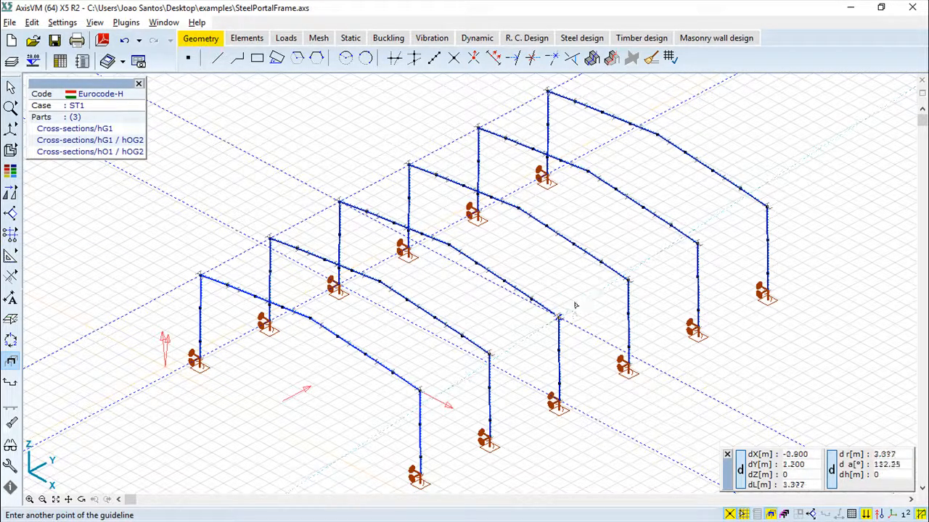
pyautogui.click(573, 245)
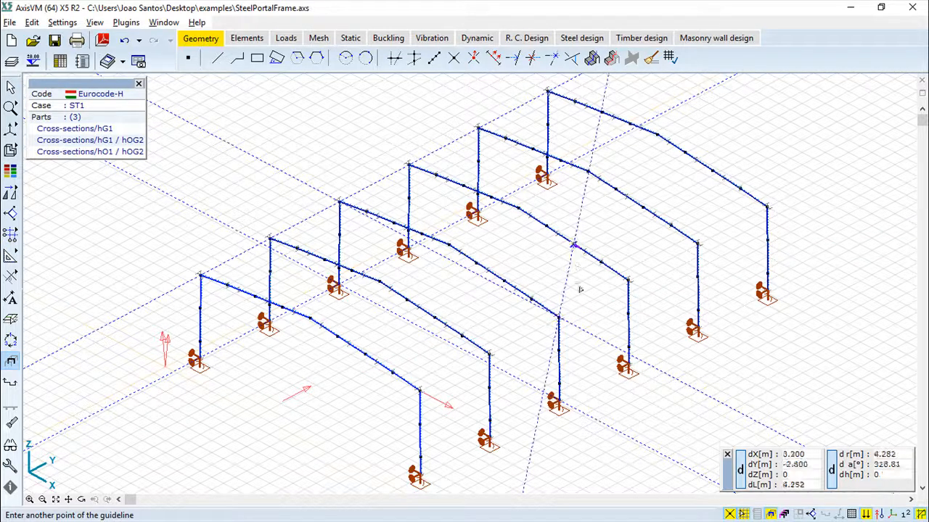
# Place a pair of perpendicular oblique guidelines from the fifth frame's right column base through the last frame's right rafter, and check them from a rotated view
pyautogui.click(10, 256)
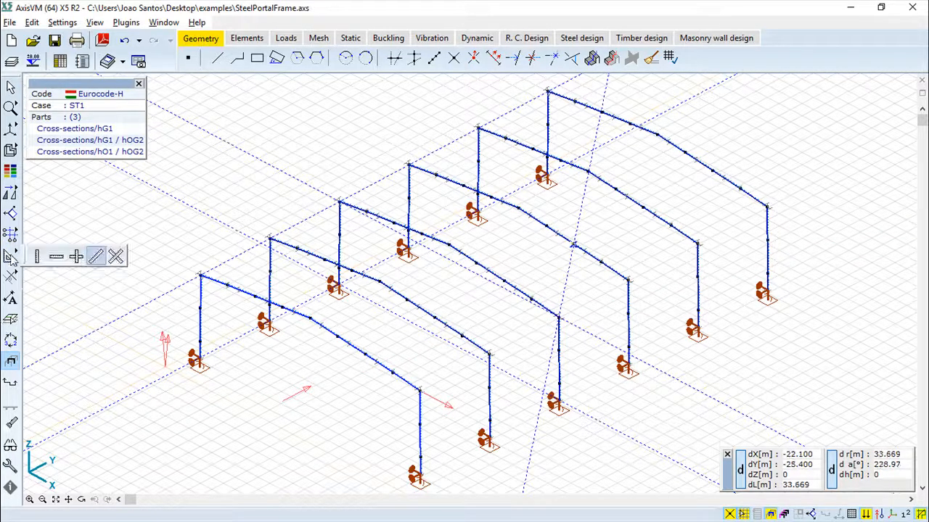
pyautogui.click(116, 259)
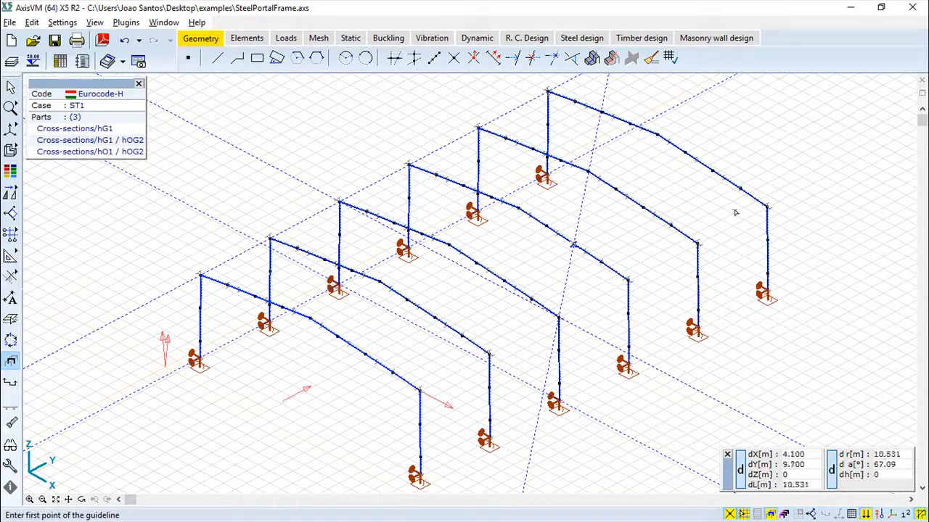
pyautogui.click(697, 329)
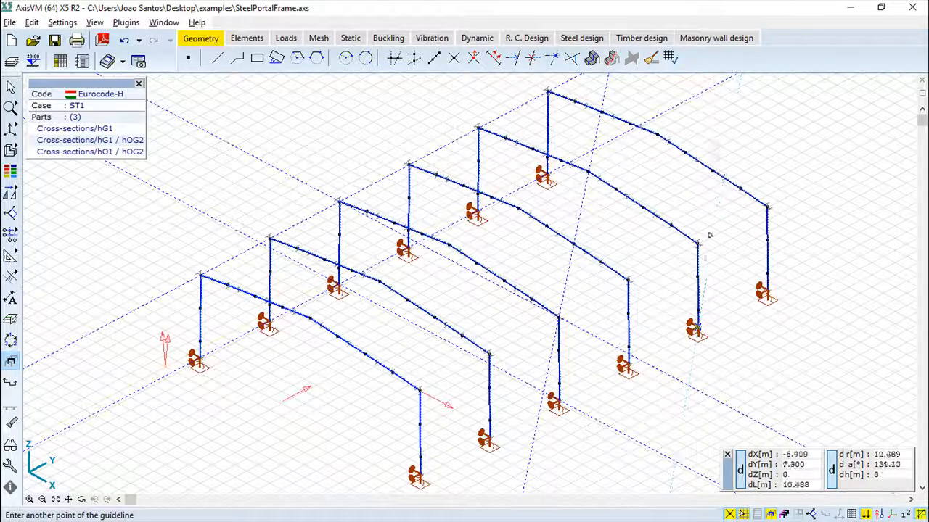
pyautogui.click(685, 152)
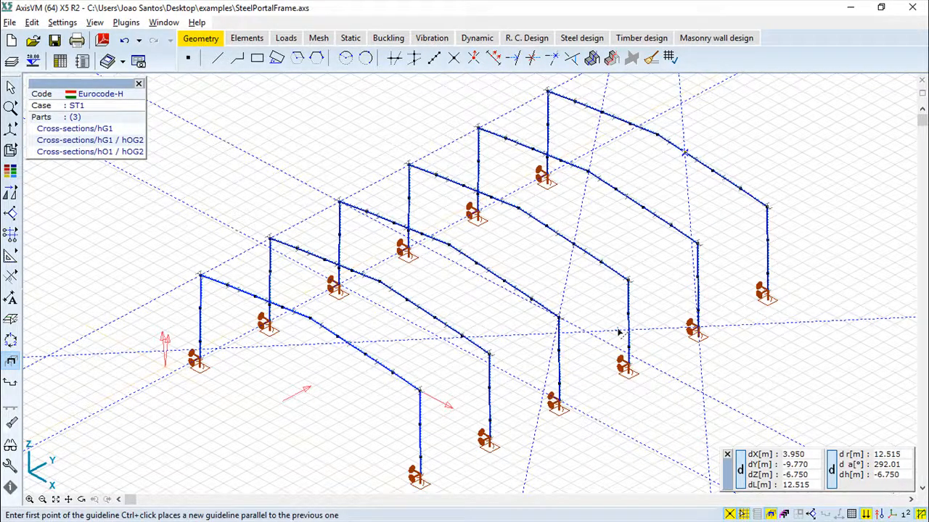
pyautogui.click(81, 499)
pyautogui.moveTo(418, 421); pyautogui.dragTo(424, 386)
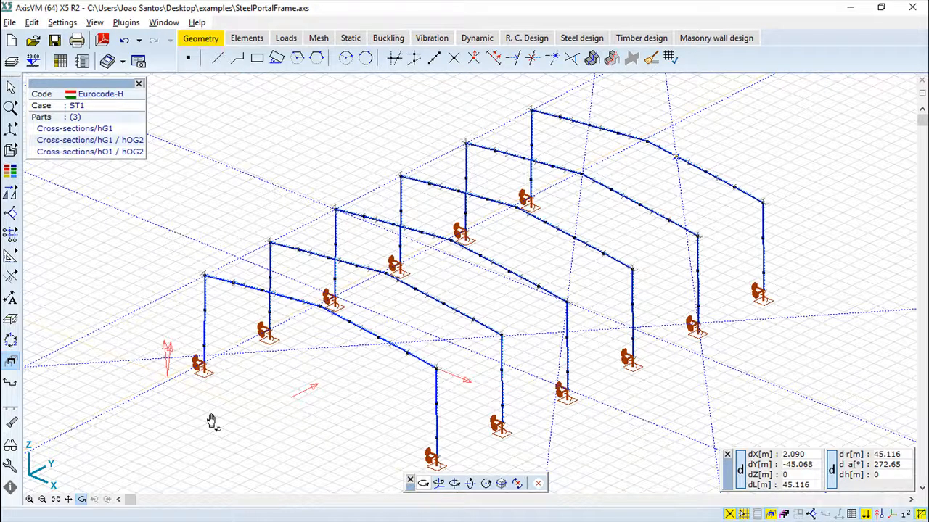
# Try drawing a line from the second frame's right eave toward the first frame's, constrained perpendicular to the first frame's right column
pyautogui.moveTo(14, 282)
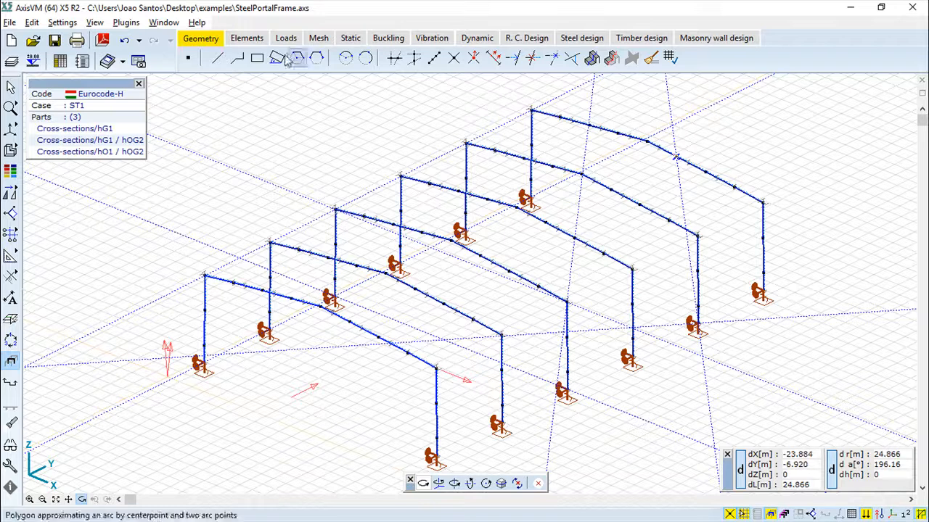
pyautogui.click(219, 60)
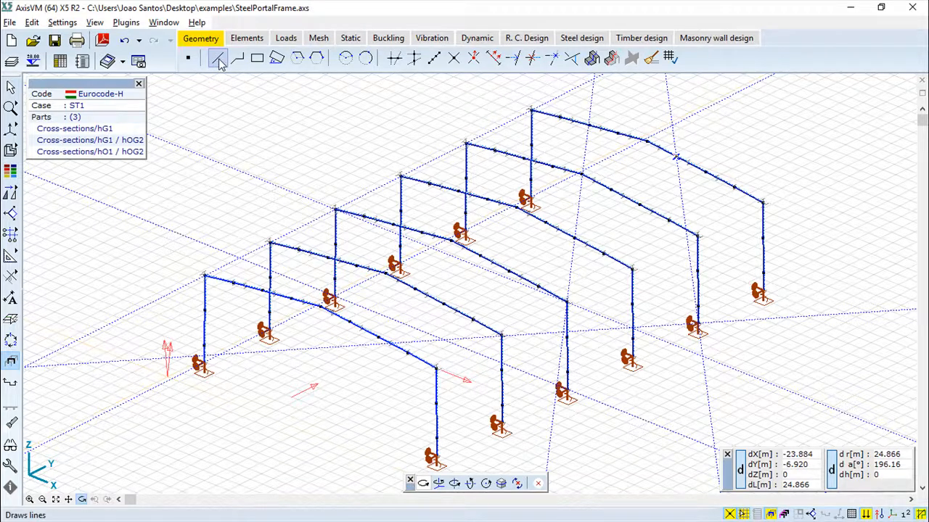
pyautogui.click(219, 59)
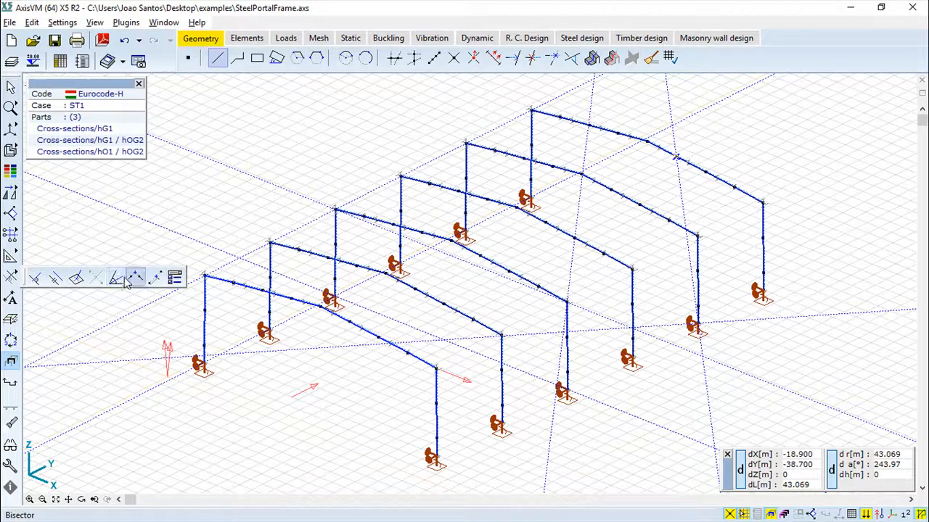
pyautogui.click(36, 280)
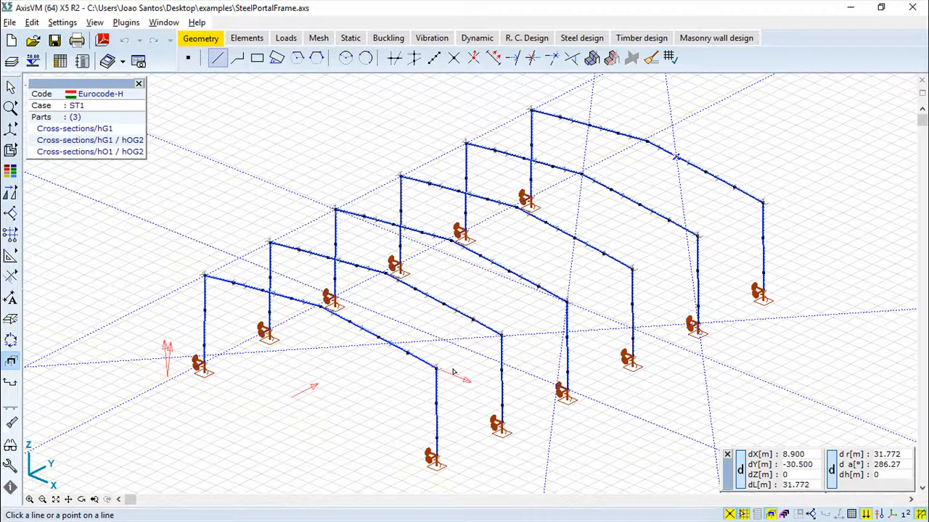
pyautogui.click(437, 370)
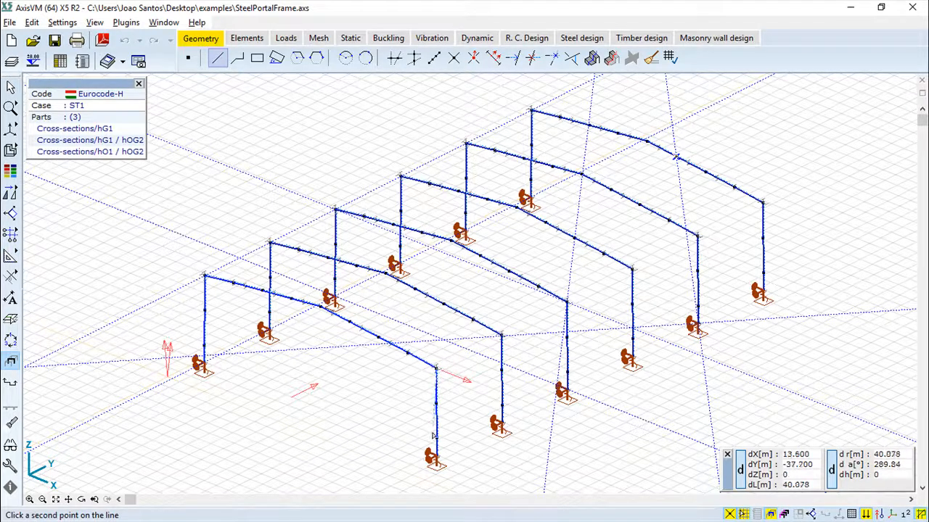
pyautogui.click(436, 457)
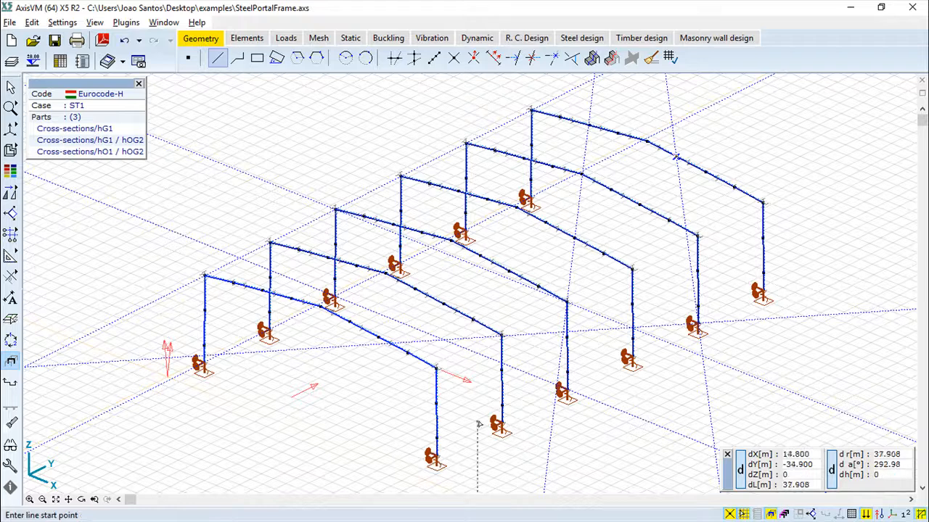
pyautogui.click(501, 336)
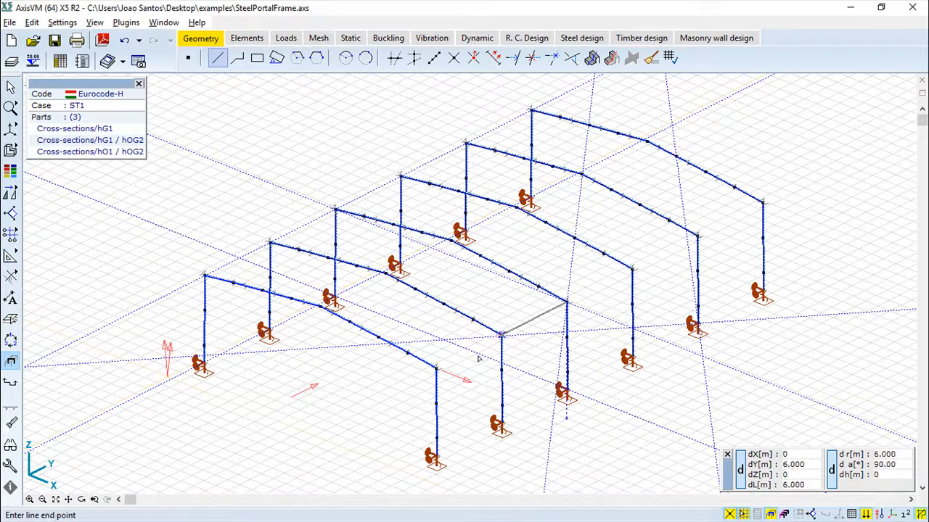
pyautogui.click(436, 367)
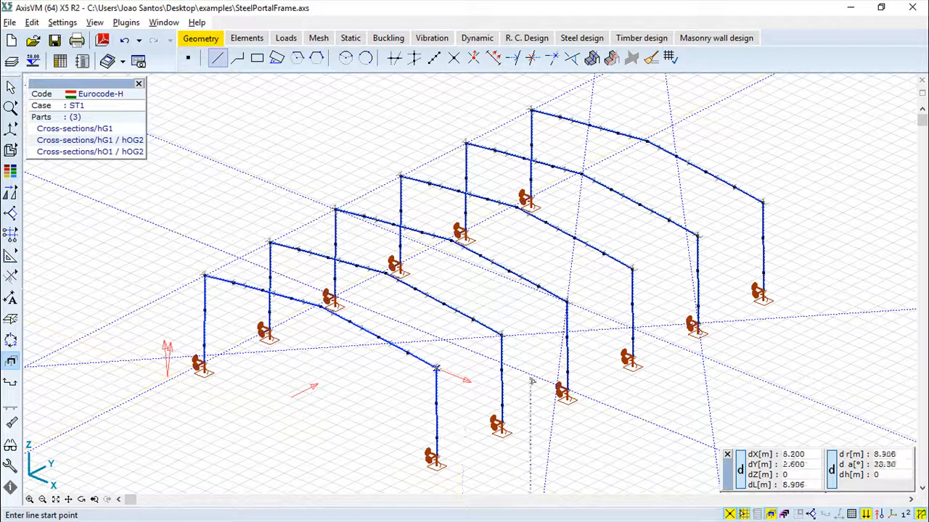
# Try a line from the first frame's left column base toward its right column, and cancel the Line command
pyautogui.click(205, 366)
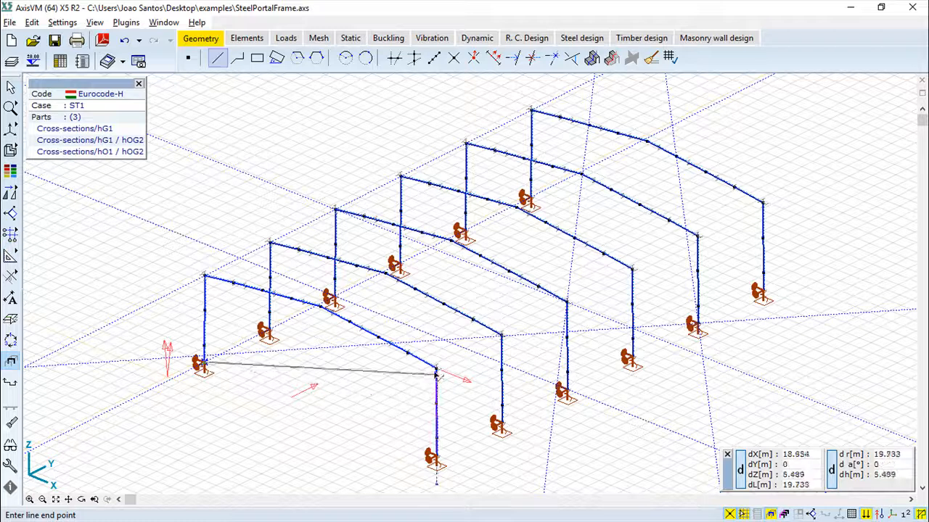
pyautogui.rightClick(287, 427)
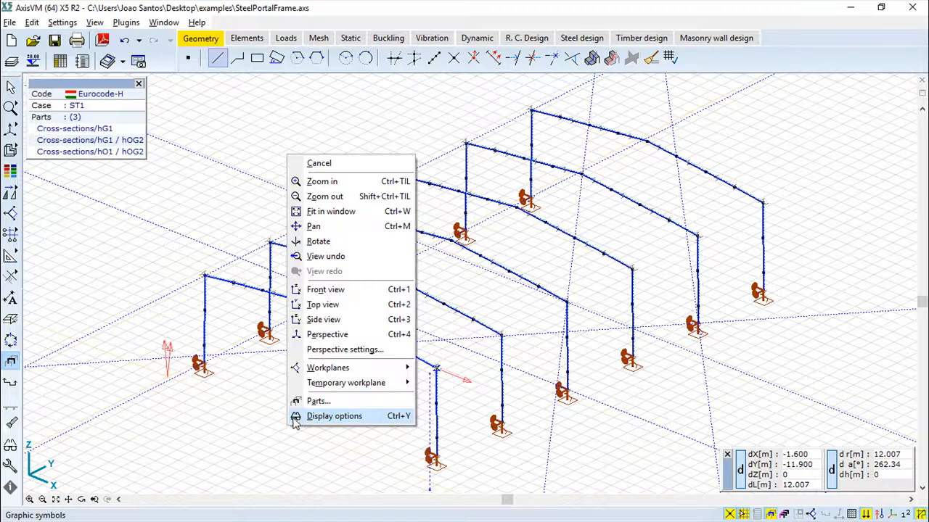
pyautogui.press('Escape')
pyautogui.press('Escape')
# Try drawing a line from the first frame's right eave using the angle bisector constraint between its rafter and right column
pyautogui.scroll(3, 456, 404)
pyautogui.scroll(-4, 456, 404)
pyautogui.moveTo(463, 407); pyautogui.dragTo(481, 380, button='middle')
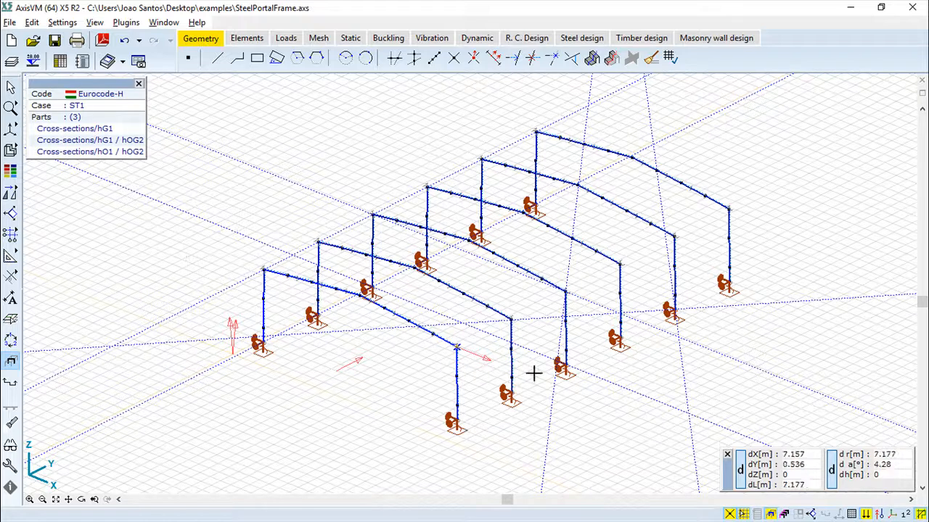
pyautogui.click(218, 59)
pyautogui.moveTo(11, 276)
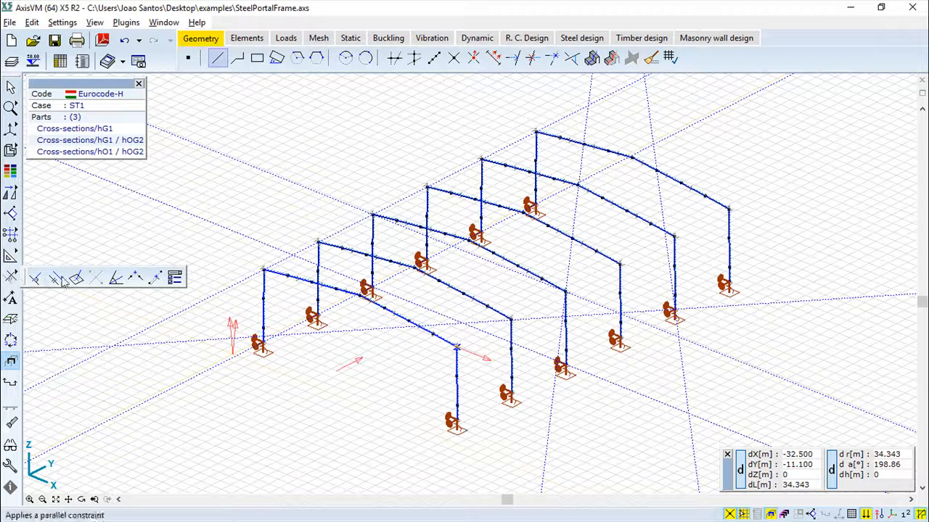
pyautogui.click(117, 279)
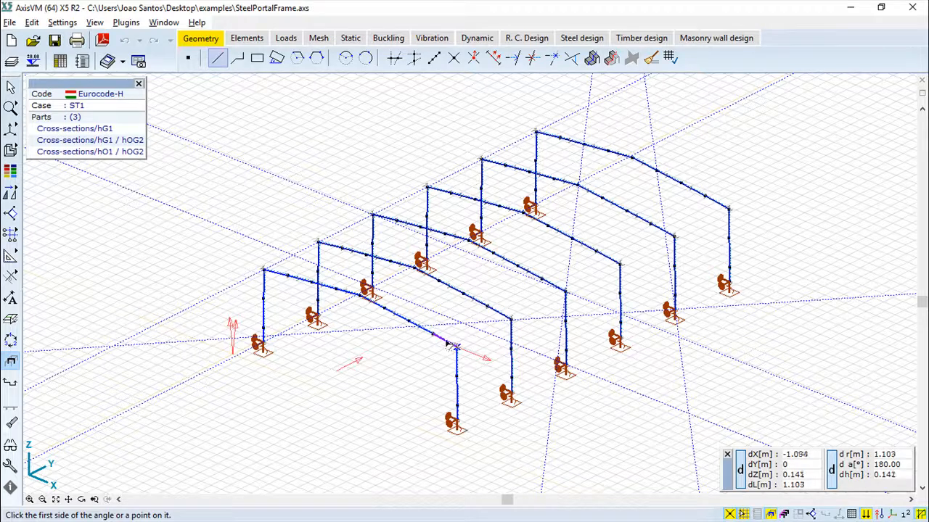
pyautogui.scroll(3, 450, 347)
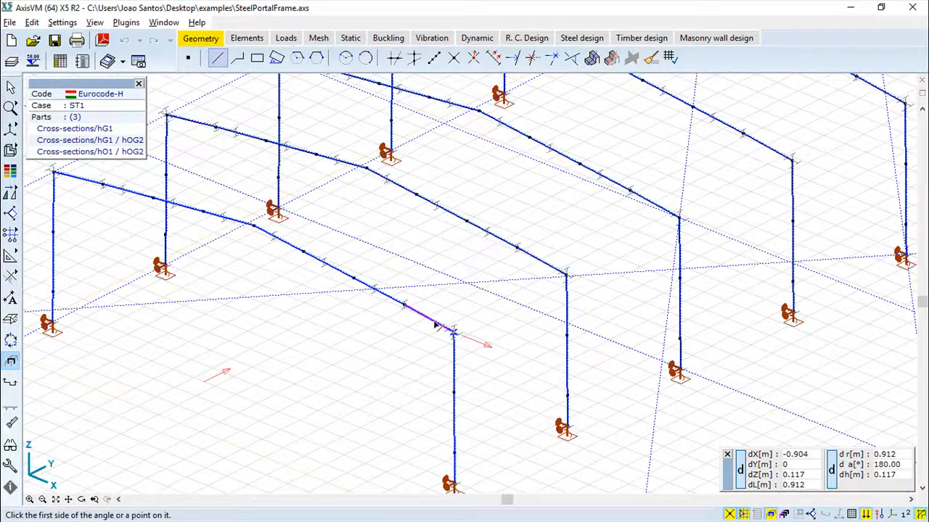
pyautogui.click(435, 327)
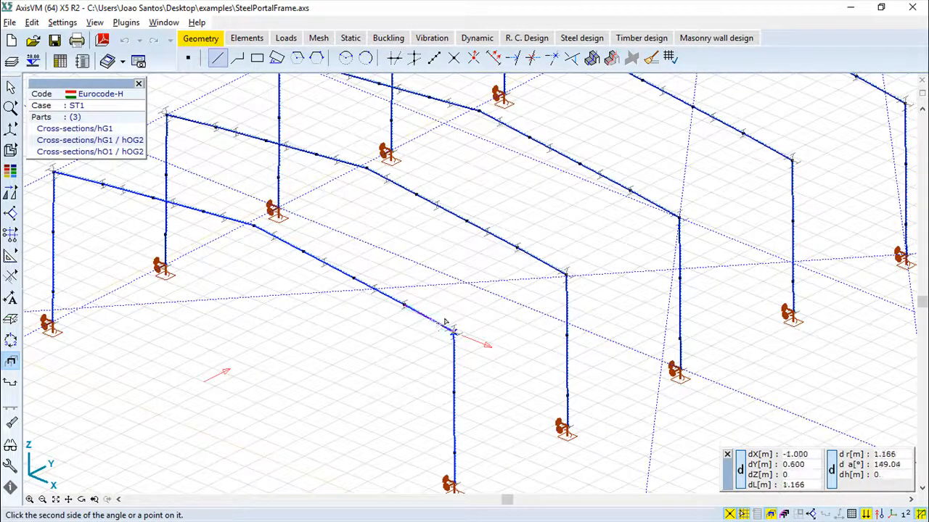
pyautogui.click(453, 365)
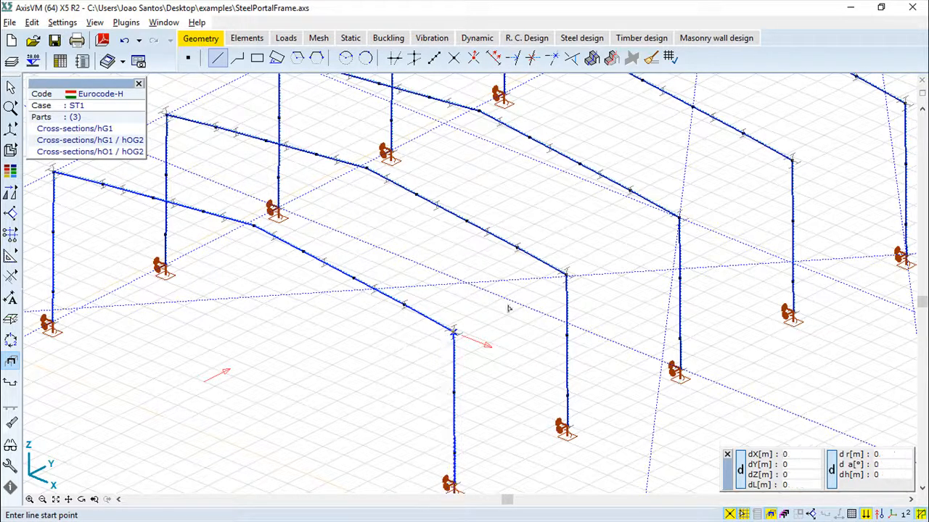
pyautogui.click(453, 332)
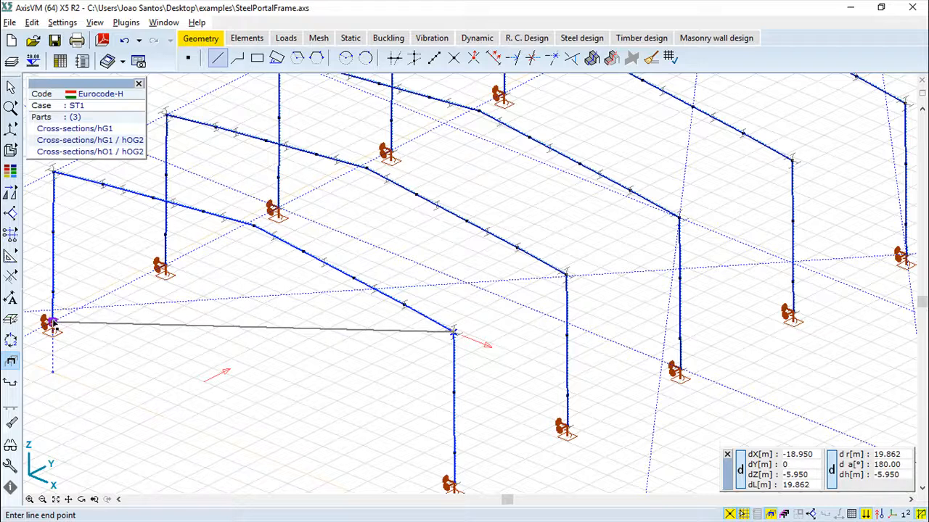
pyautogui.press('Escape')
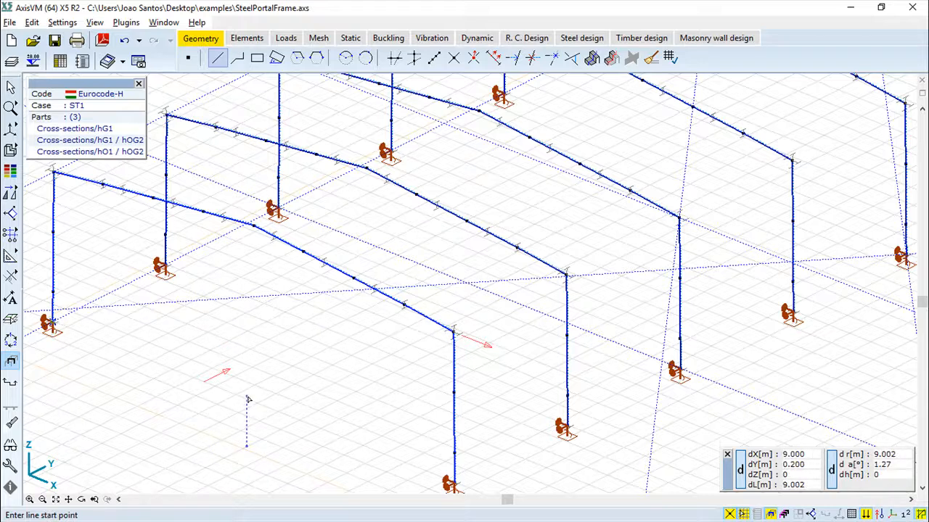
# Try a line from the second frame's right column base and cancel the Line command
pyautogui.click(567, 429)
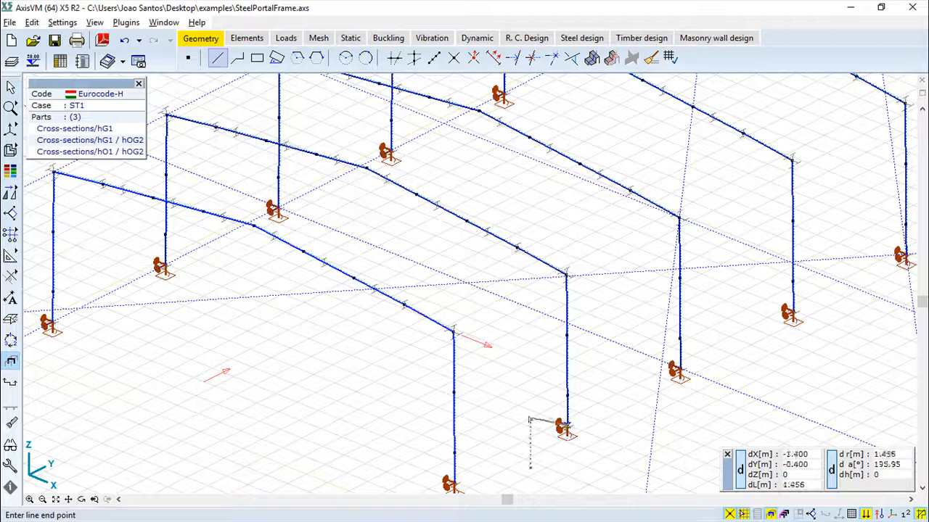
pyautogui.rightClick(370, 400)
pyautogui.press('Escape')
pyautogui.moveTo(326, 391); pyautogui.dragTo(396, 364, button='middle')
pyautogui.scroll(-1, 396, 364)
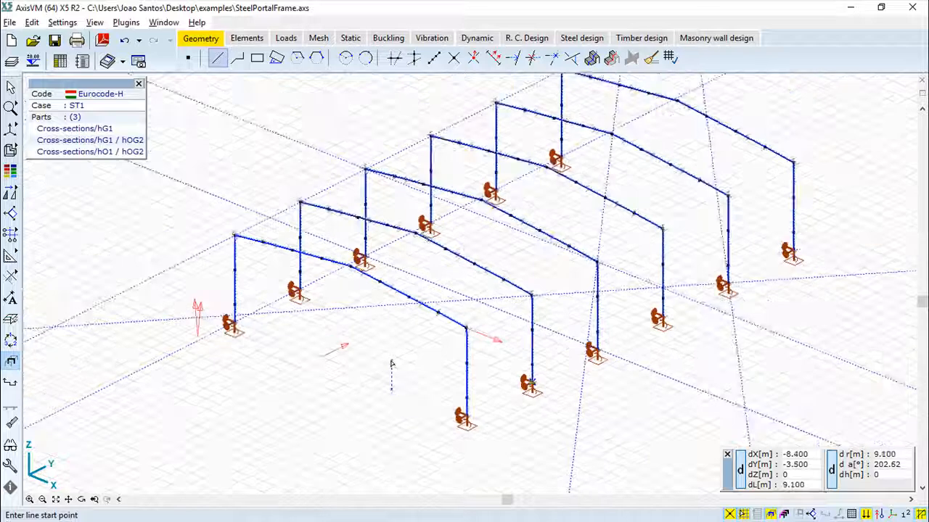
# Hide Structural grid 1 in the structural grids settings
pyautogui.scroll(2, 391, 362)
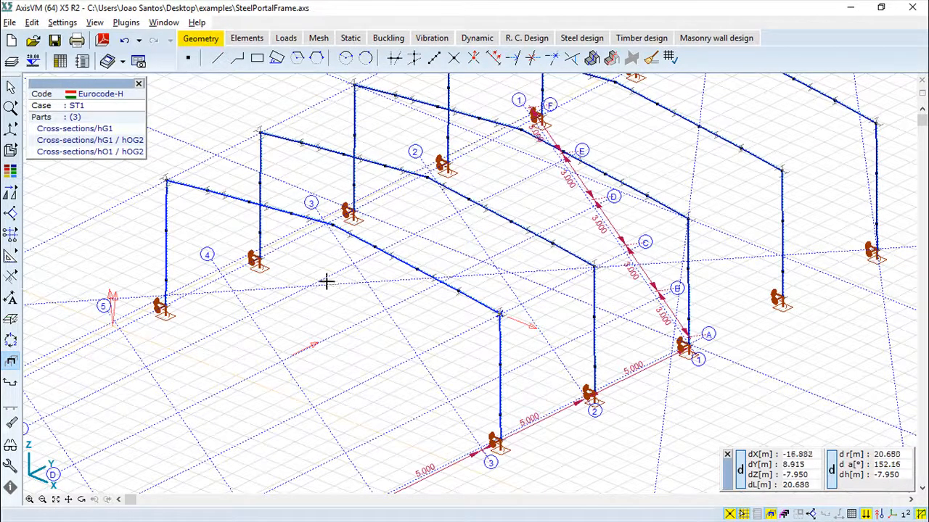
pyautogui.click(36, 235)
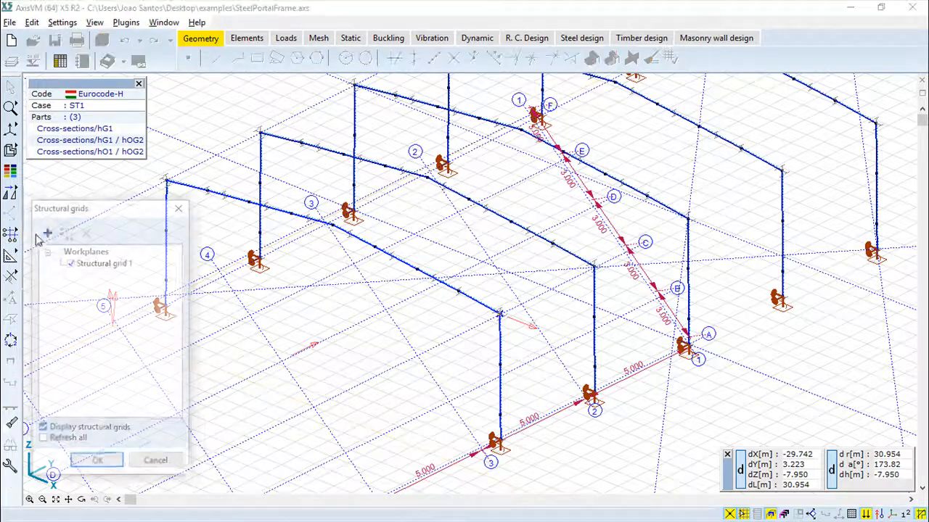
pyautogui.click(70, 263)
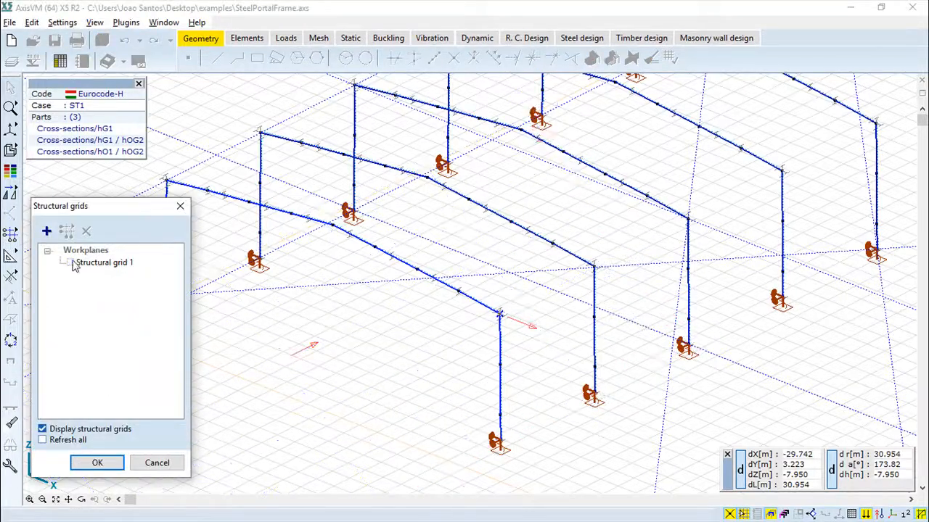
pyautogui.click(114, 463)
# Place an orthogonal dimension line between the fourth and third frames' right column bases, offset outward from the building
pyautogui.moveTo(473, 336); pyautogui.dragTo(396, 373, button='middle')
pyautogui.scroll(-2, 384, 360)
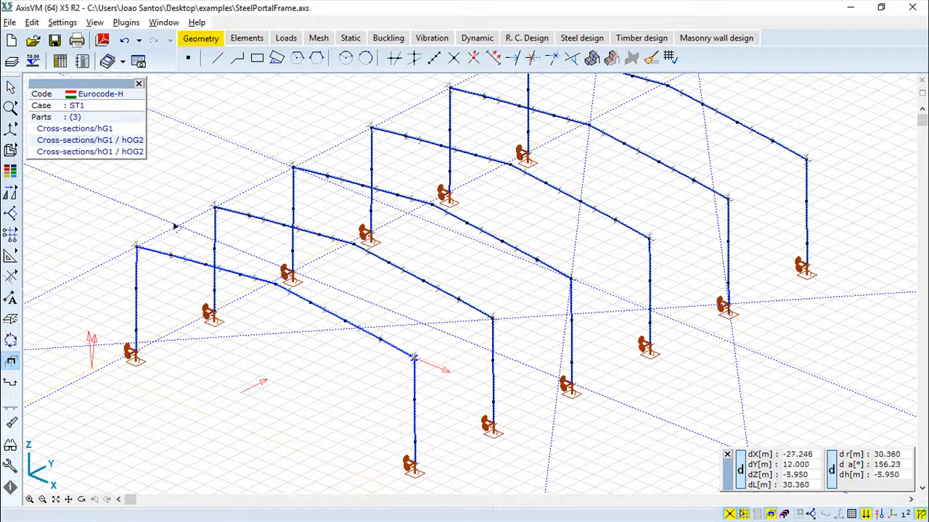
pyautogui.scroll(1, 357, 280)
pyautogui.scroll(-2, 356, 288)
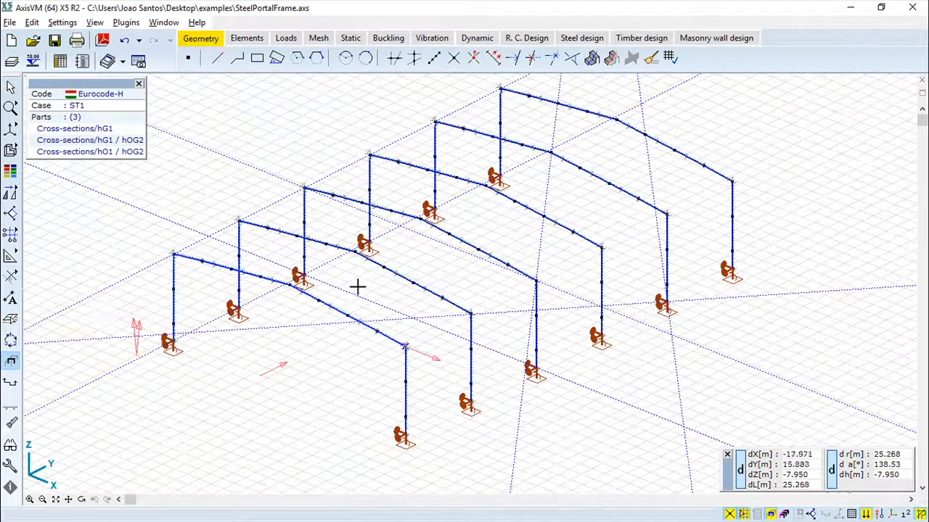
pyautogui.click(10, 299)
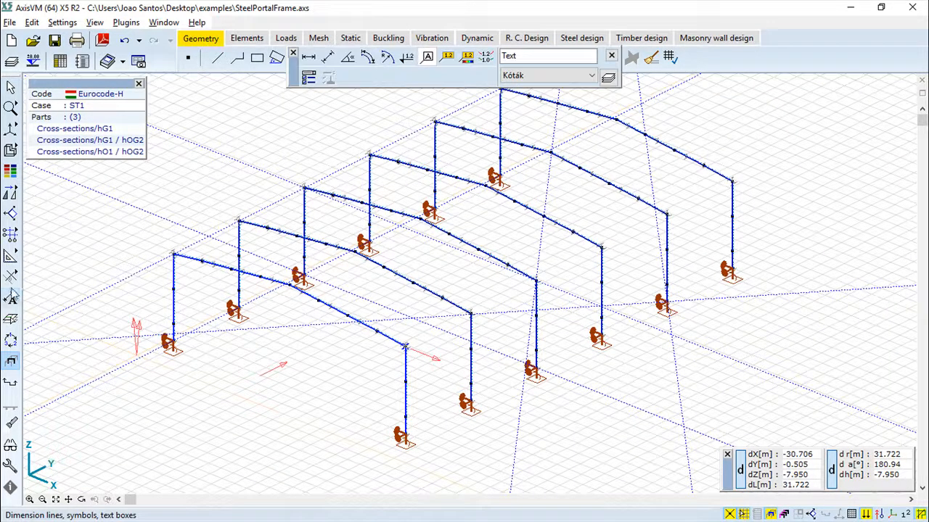
pyautogui.moveTo(294, 71); pyautogui.dragTo(83, 108)
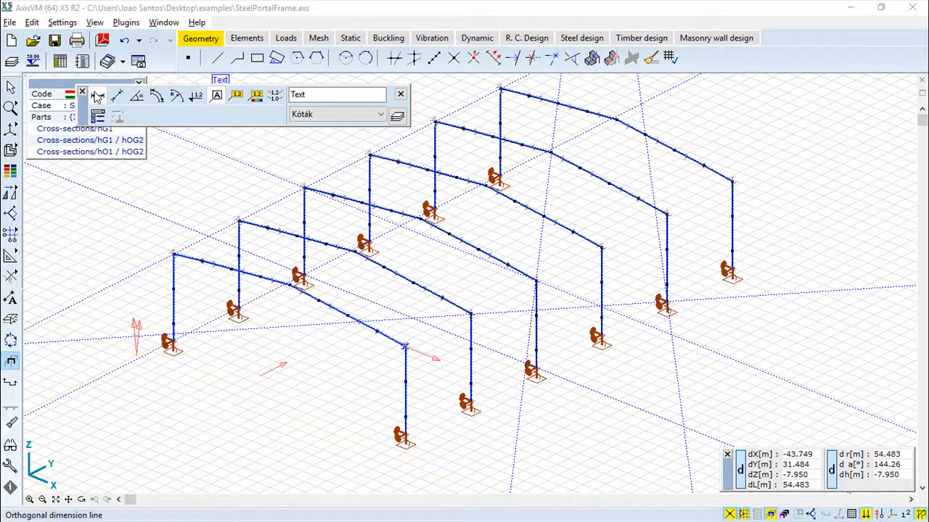
pyautogui.click(98, 97)
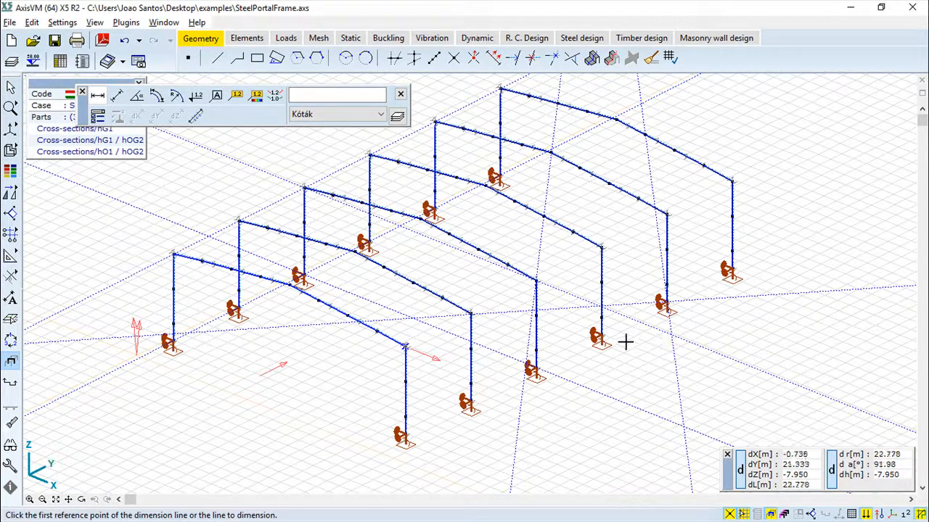
pyautogui.click(602, 345)
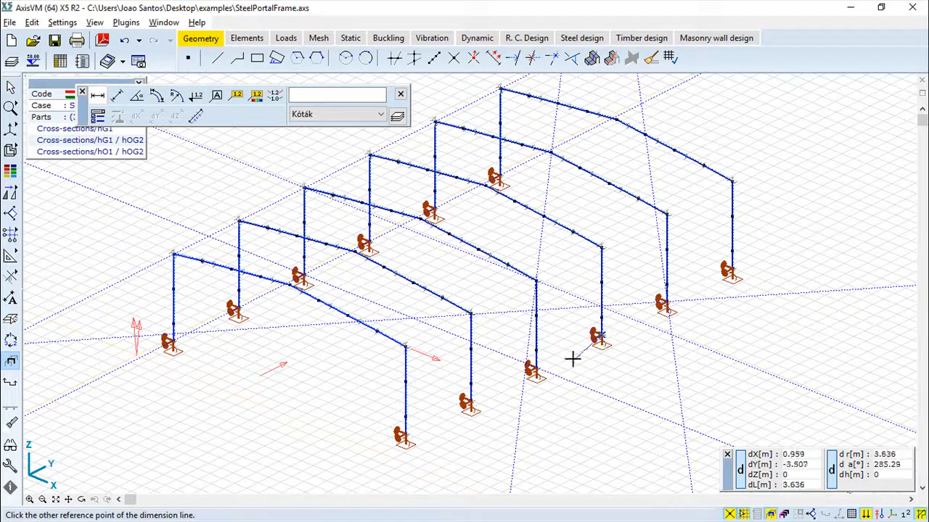
pyautogui.click(617, 379)
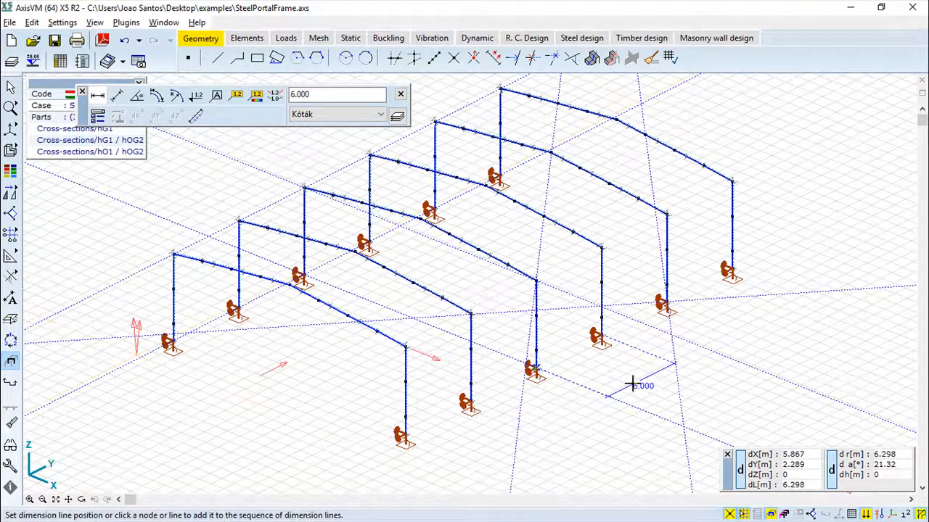
pyautogui.scroll(3, 632, 380)
pyautogui.click(637, 370)
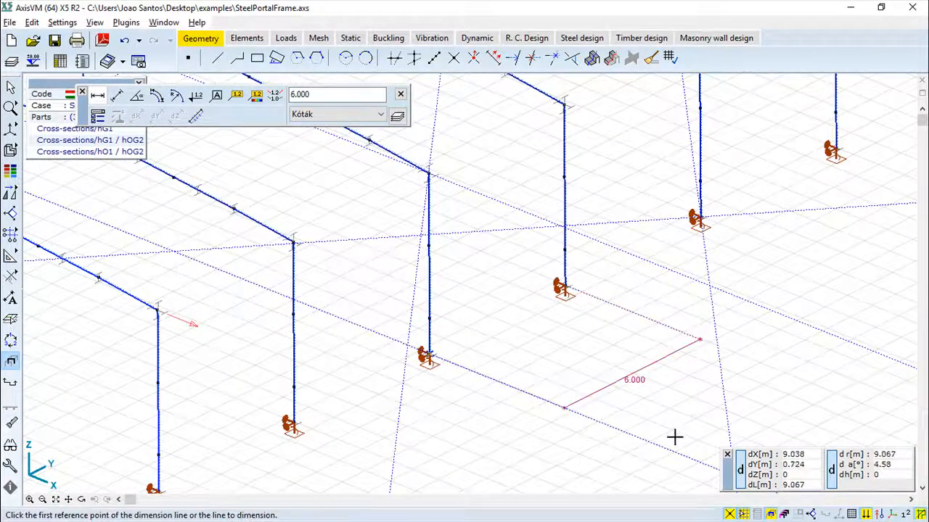
# Place an aligned dimension line from the second frame's right column base to the first frame's left column base, offset in front
pyautogui.scroll(-3, 578, 321)
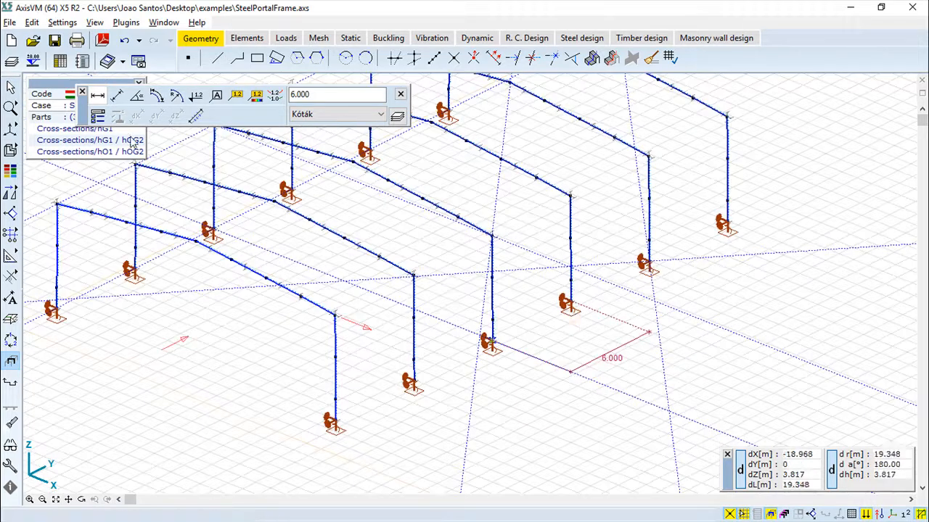
pyautogui.click(117, 97)
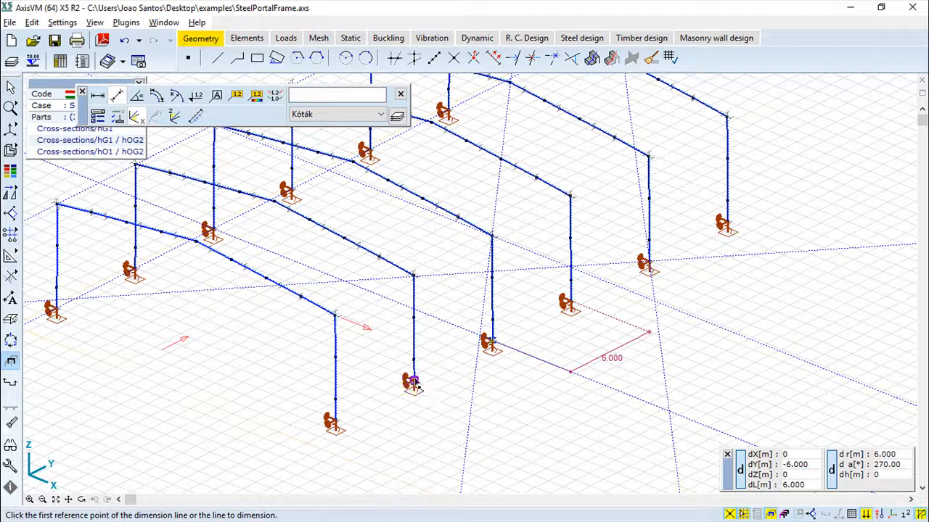
pyautogui.click(412, 381)
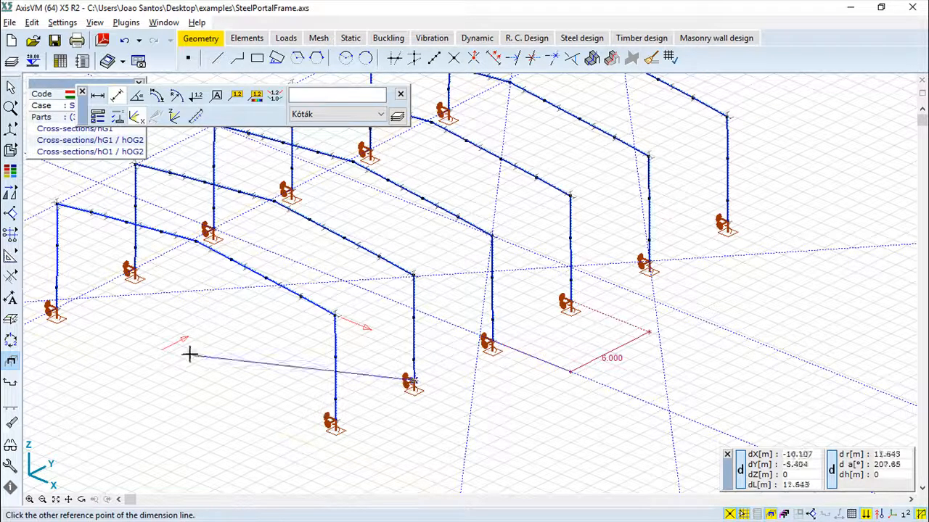
pyautogui.click(54, 311)
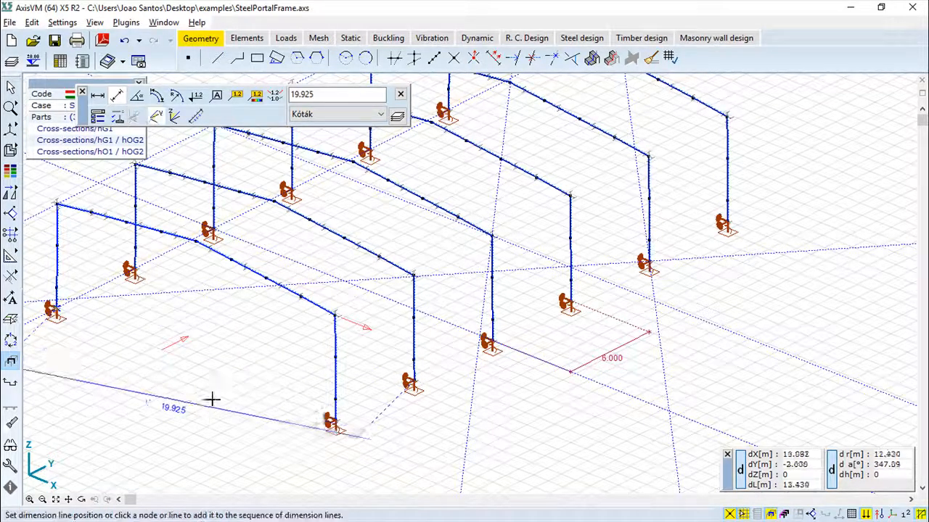
pyautogui.click(234, 401)
pyautogui.scroll(1, 200, 390)
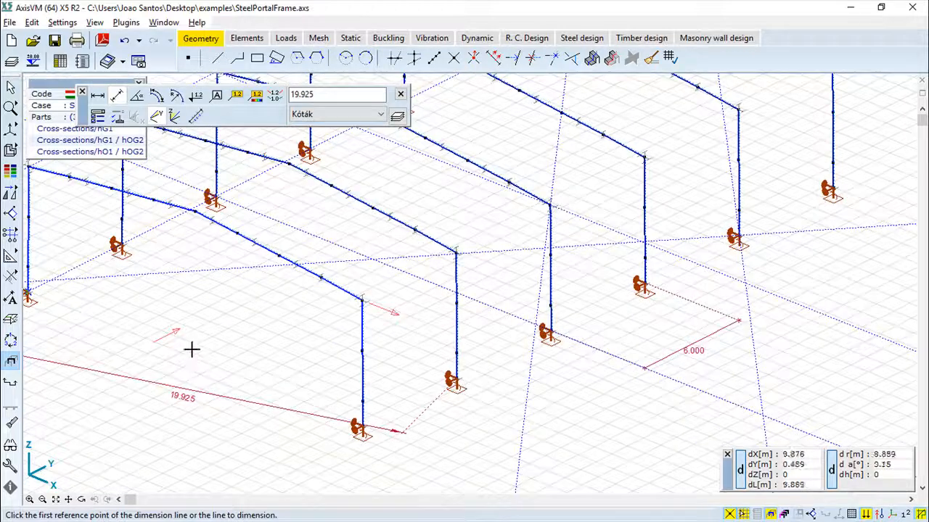
pyautogui.moveTo(191, 351); pyautogui.dragTo(316, 371, button='middle')
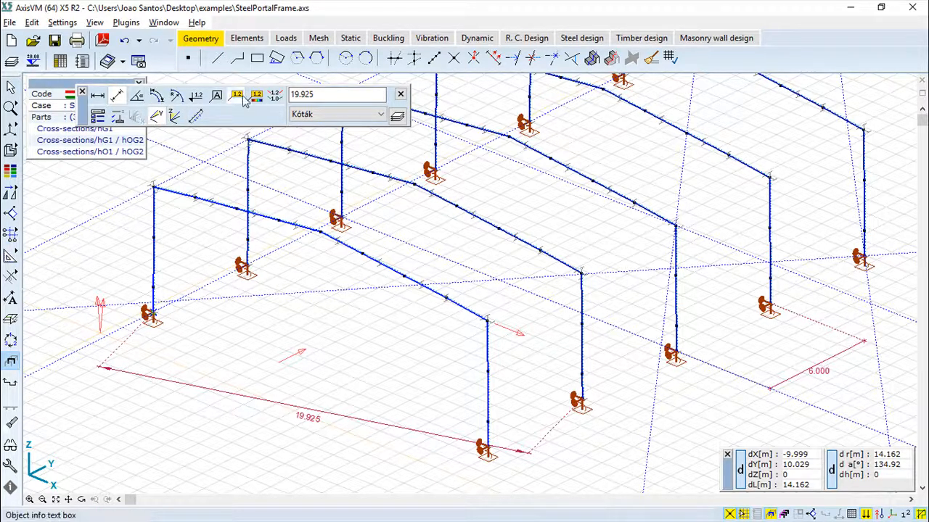
pyautogui.click(154, 117)
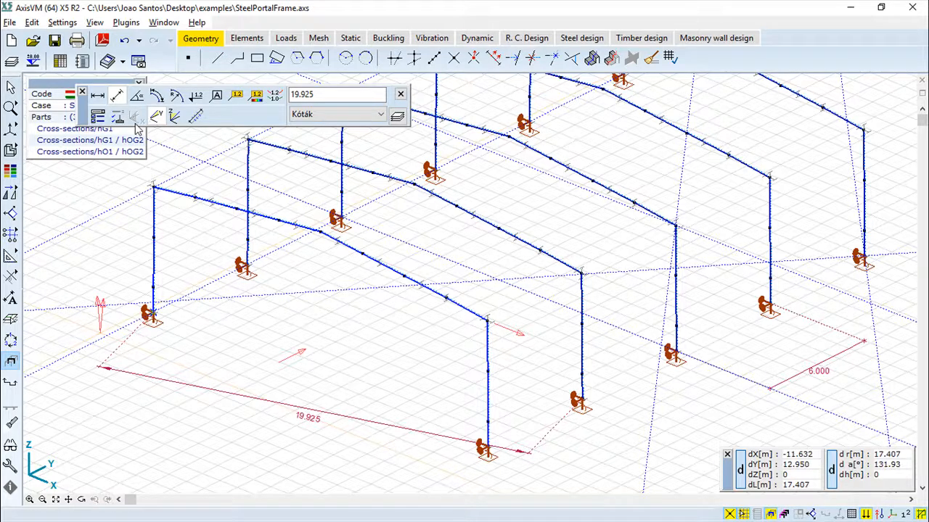
# Add an angle dimension between the second frame's right column and its right rafter, with the arc inside the frame
pyautogui.click(138, 97)
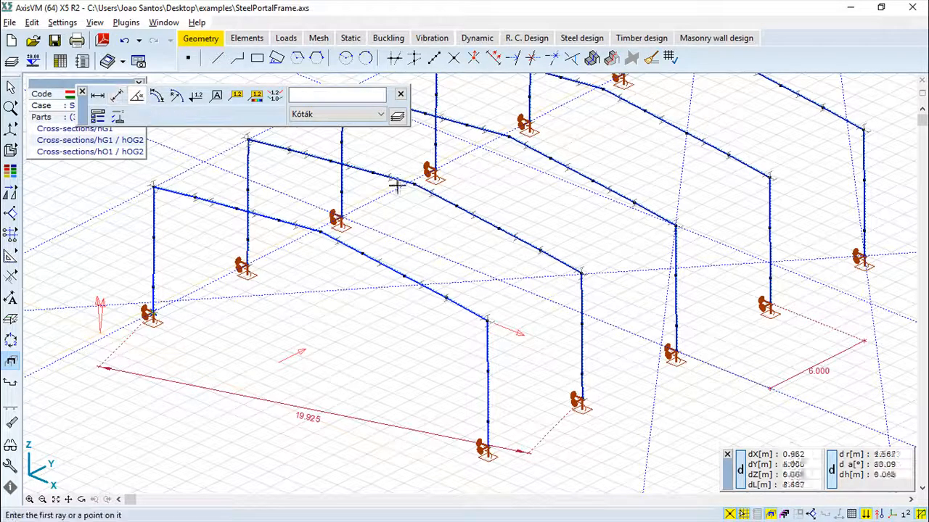
pyautogui.scroll(3, 574, 259)
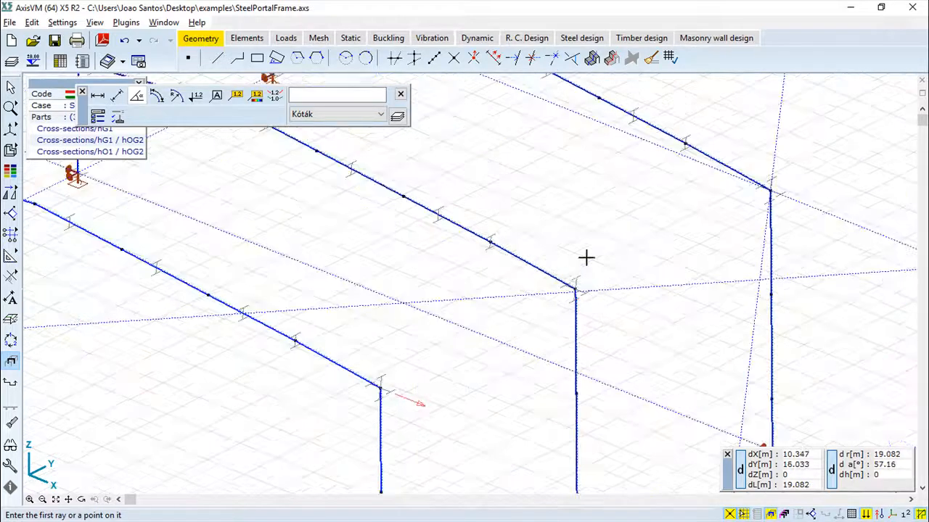
pyautogui.click(577, 330)
pyautogui.click(559, 325)
pyautogui.click(481, 347)
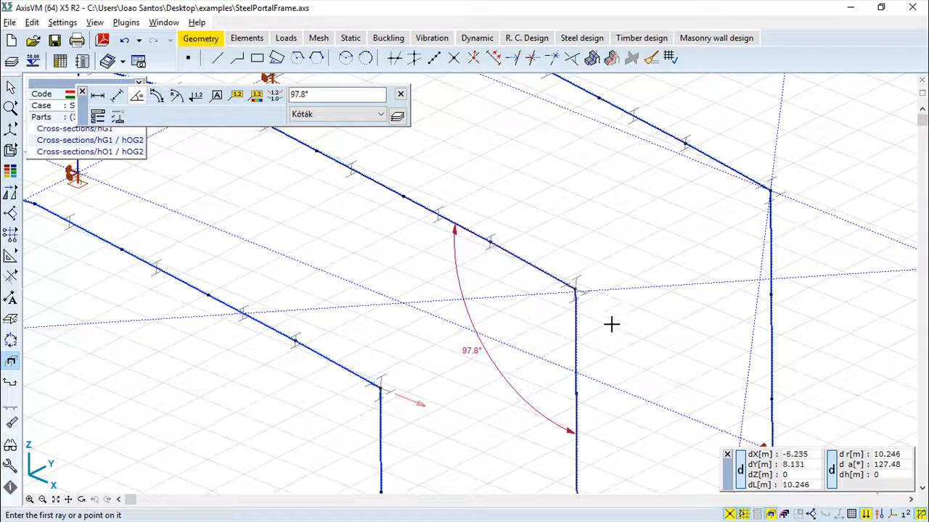
# Try to place an arc length dimension on the first frame through its left eave, ridge and right eave
pyautogui.scroll(1, 611, 325)
pyautogui.scroll(-3, 606, 325)
pyautogui.moveTo(615, 318); pyautogui.dragTo(586, 216, button='middle')
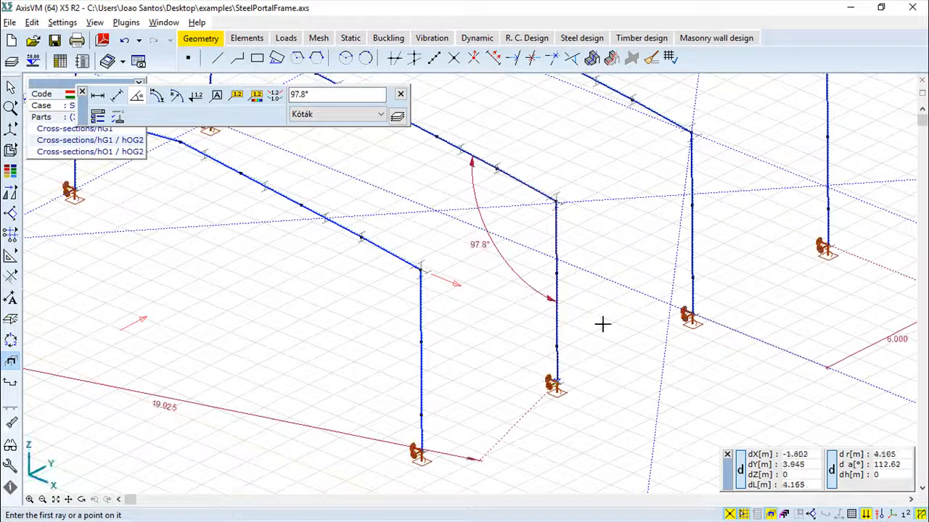
pyautogui.click(157, 97)
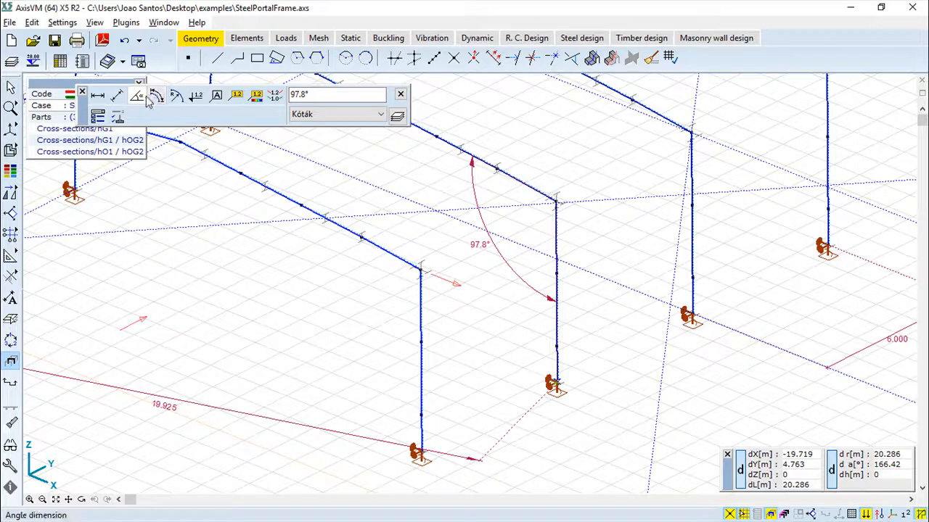
pyautogui.click(154, 97)
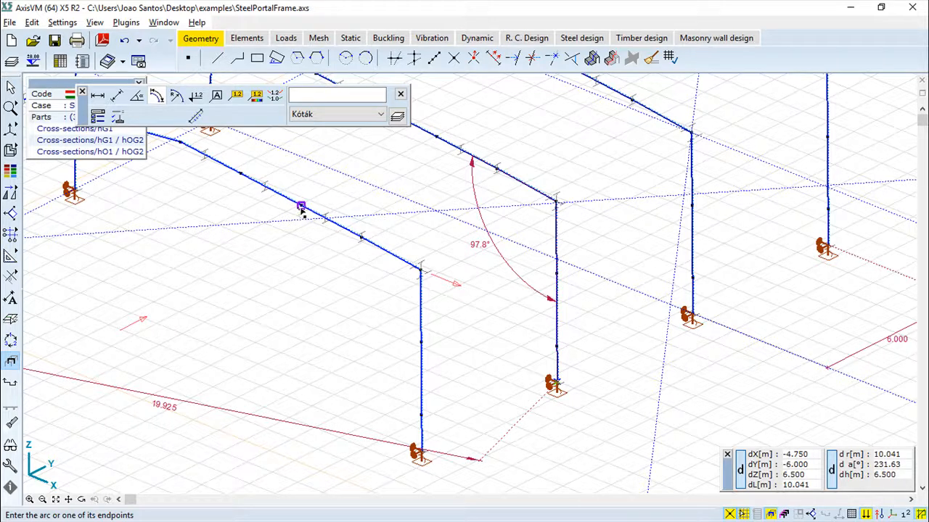
pyautogui.scroll(2, 377, 290)
pyautogui.scroll(1, 290, 305)
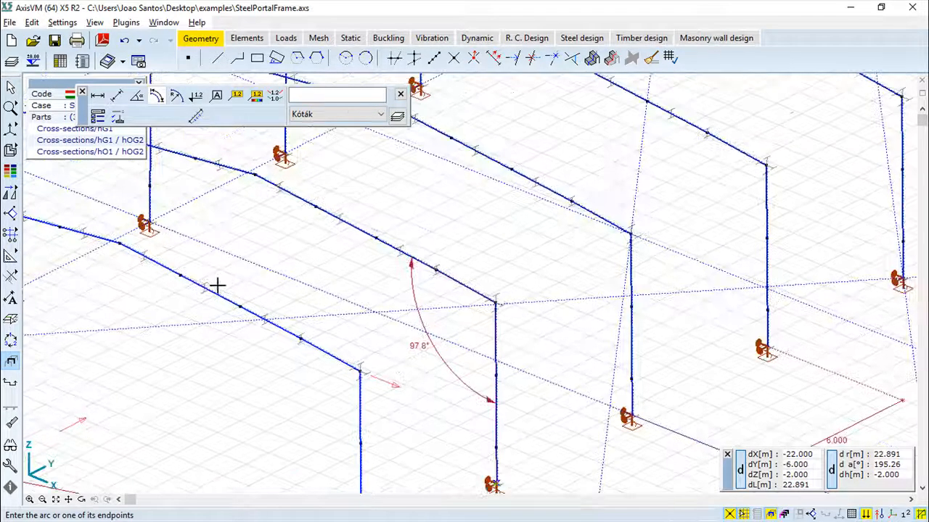
pyautogui.scroll(2, 216, 338)
pyautogui.moveTo(215, 337); pyautogui.dragTo(468, 308, button='middle')
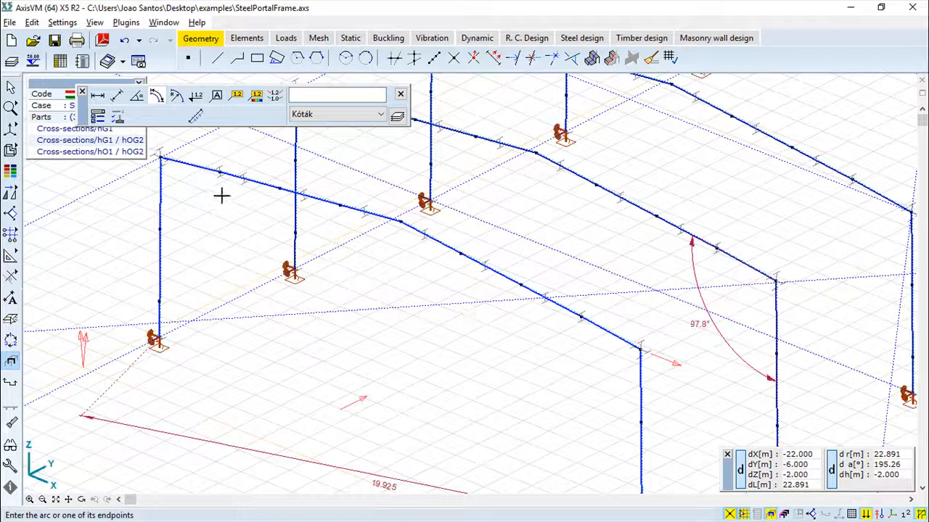
pyautogui.click(161, 158)
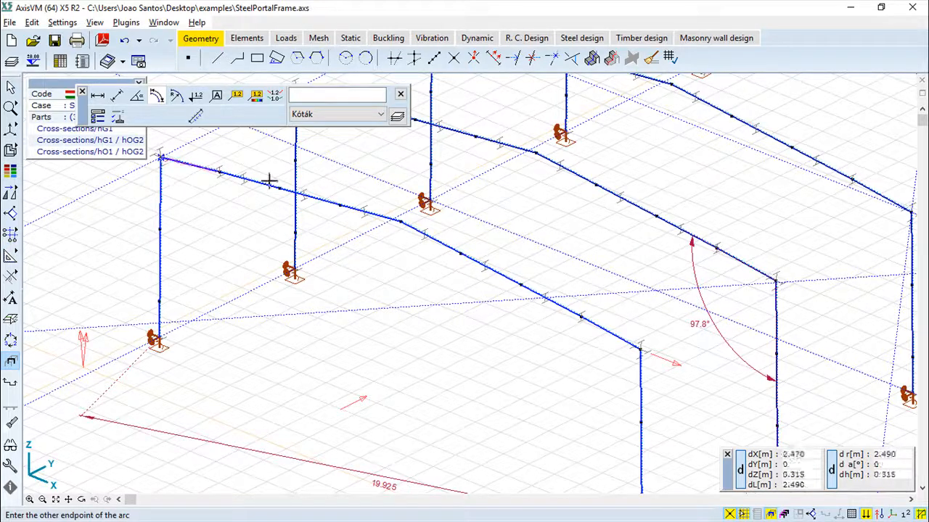
pyautogui.click(401, 224)
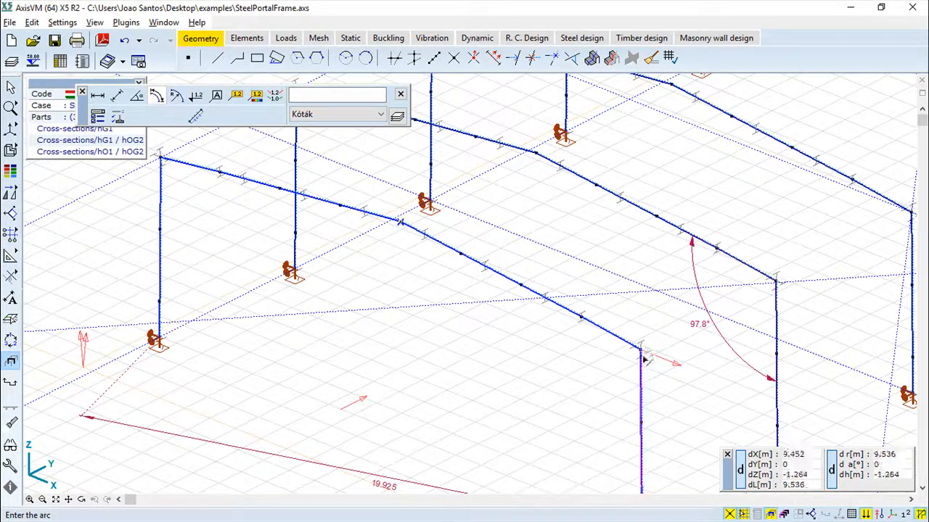
pyautogui.click(641, 348)
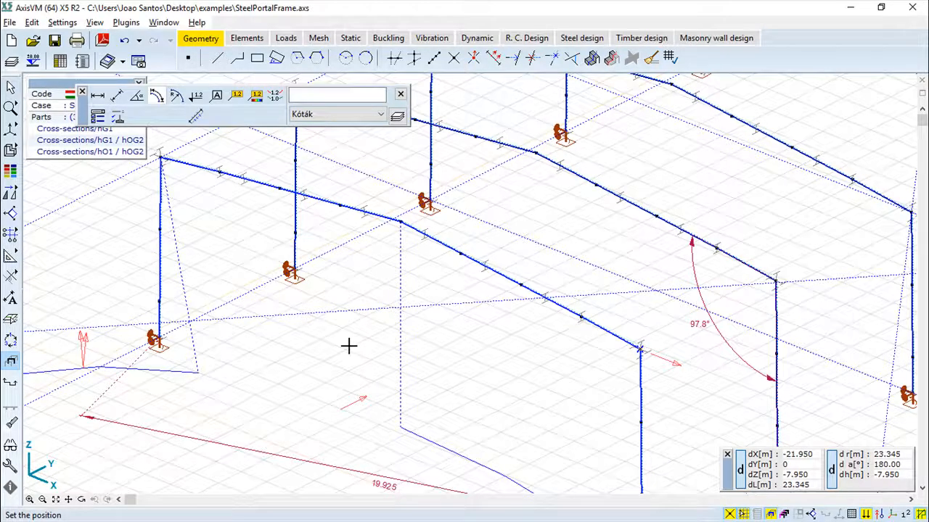
pyautogui.scroll(-5, 348, 346)
pyautogui.scroll(3, 441, 187)
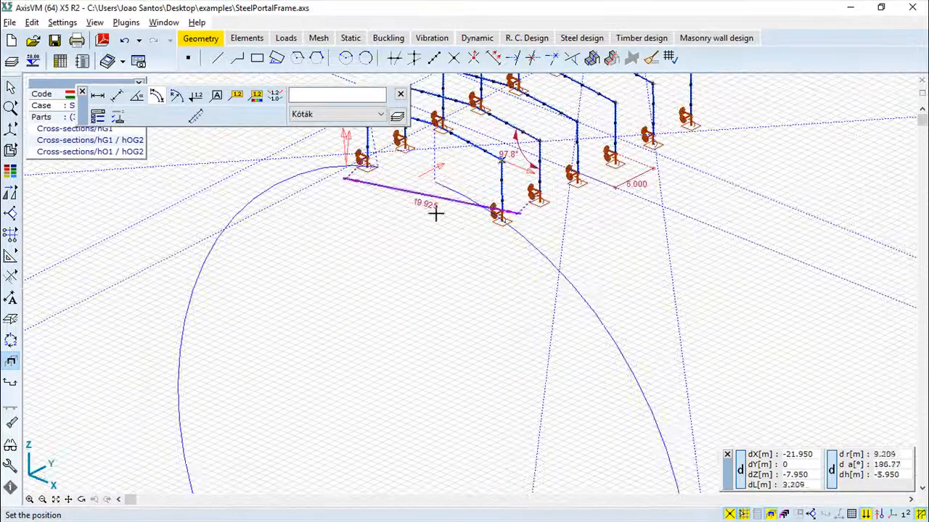
pyautogui.scroll(1, 446, 289)
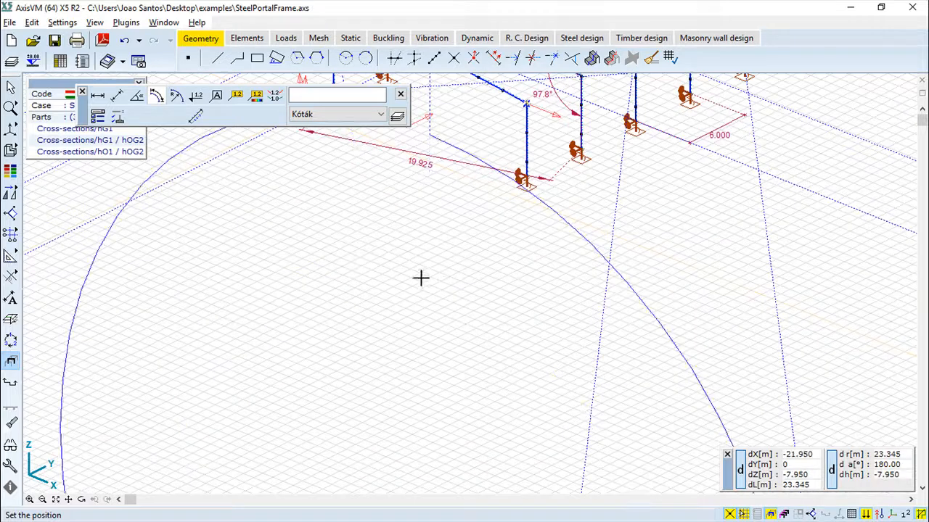
pyautogui.scroll(-3, 446, 460)
pyautogui.scroll(2, 456, 367)
pyautogui.moveTo(456, 367); pyautogui.dragTo(435, 454, button='middle')
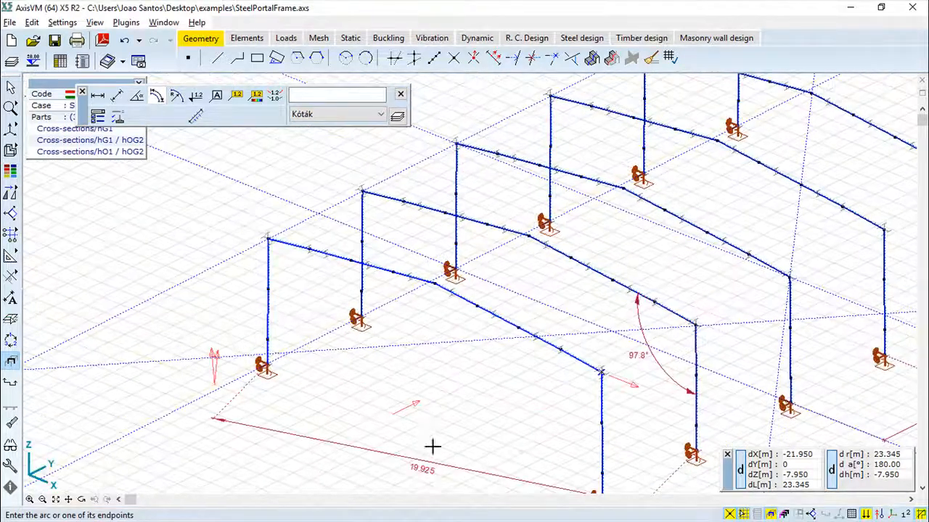
# Try to place an arc length dimension on the first frame in reverse order, from right eave through ridge to left eave
pyautogui.scroll(1, 401, 376)
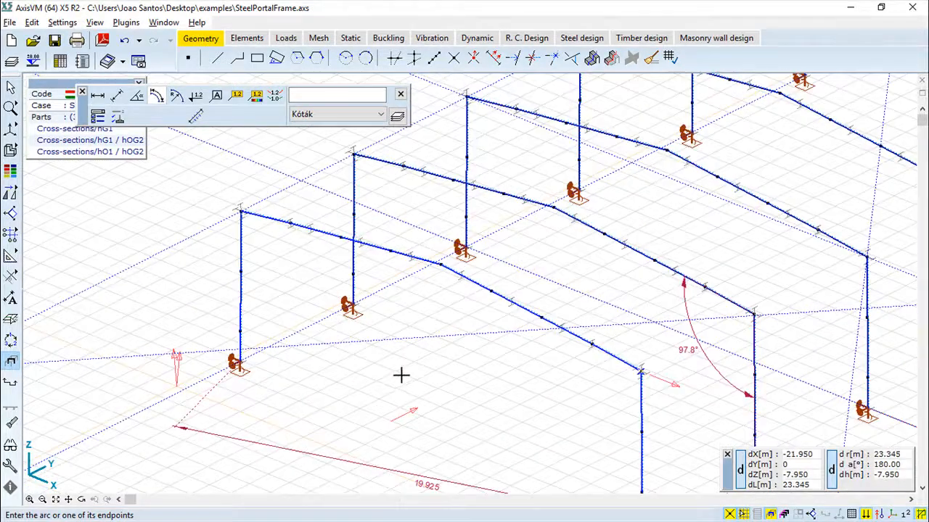
pyautogui.click(642, 372)
pyautogui.click(440, 265)
pyautogui.click(241, 213)
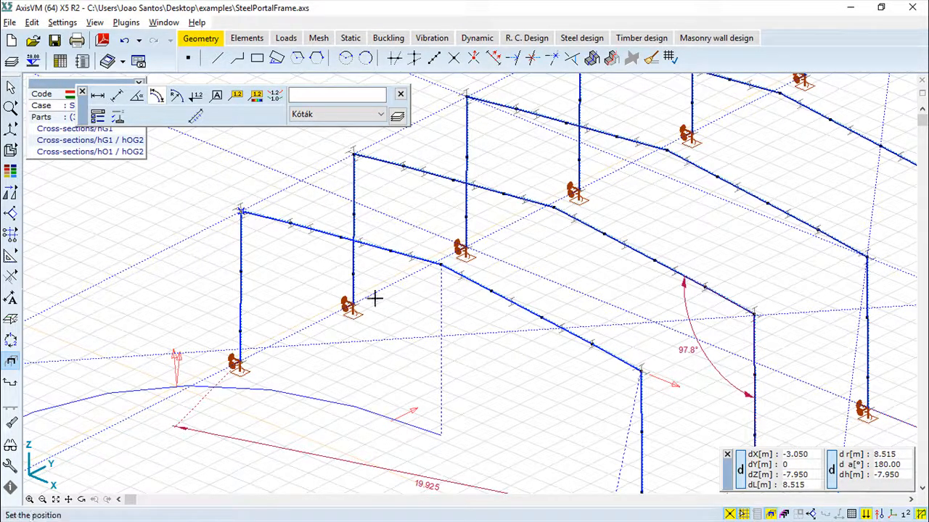
pyautogui.scroll(2, 475, 368)
pyautogui.scroll(-2, 477, 368)
pyautogui.moveTo(506, 400); pyautogui.dragTo(486, 286, button='middle')
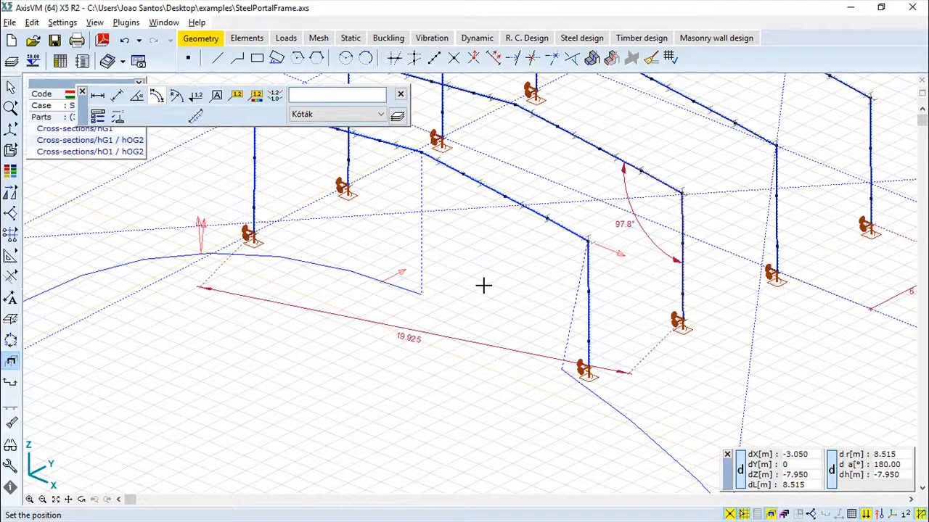
pyautogui.press('Escape')
pyautogui.moveTo(304, 172); pyautogui.dragTo(345, 273, button='middle')
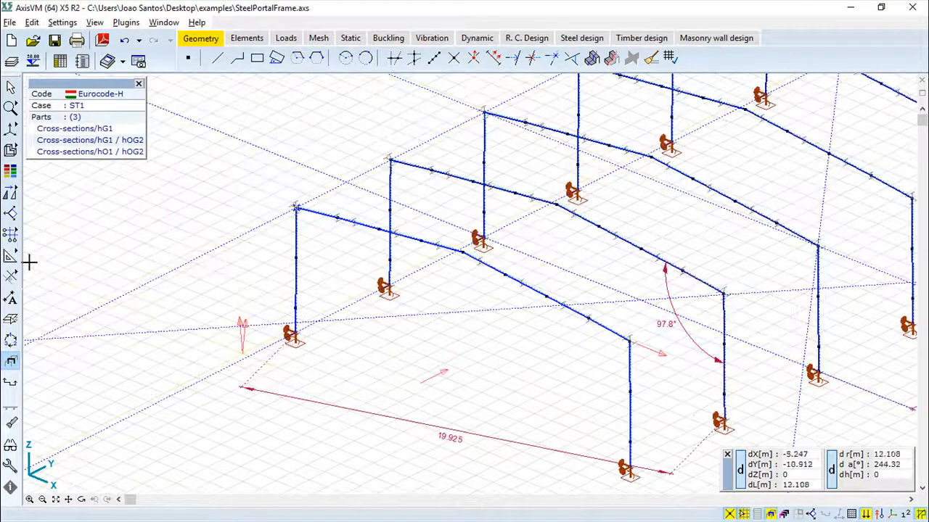
pyautogui.click(10, 298)
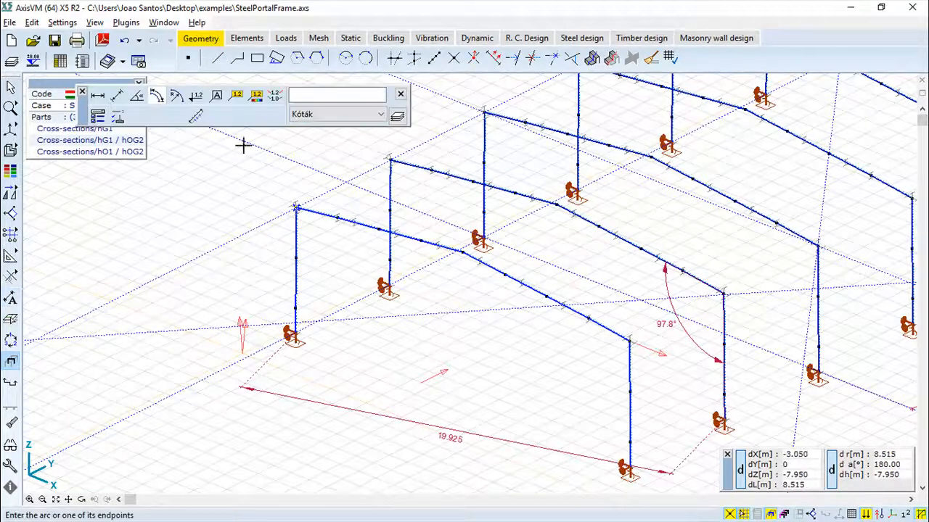
pyautogui.click(176, 95)
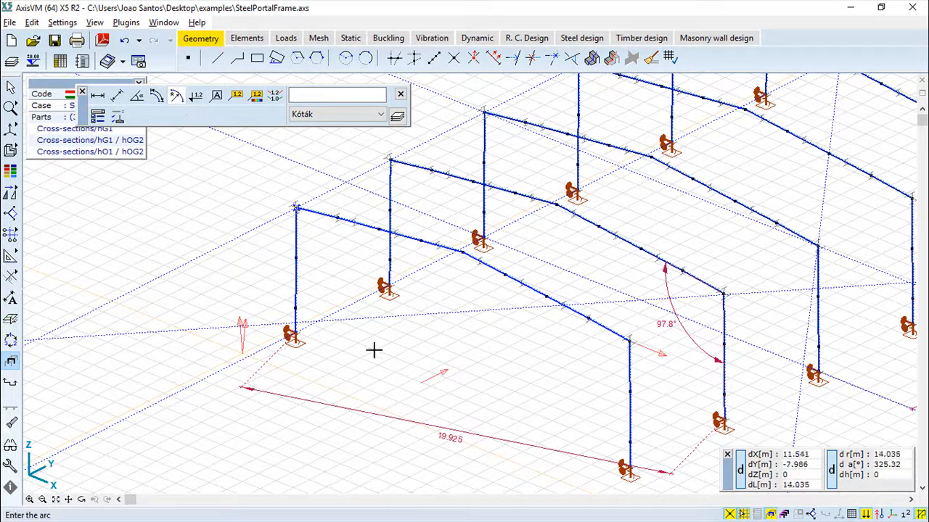
pyautogui.scroll(5, 369, 362)
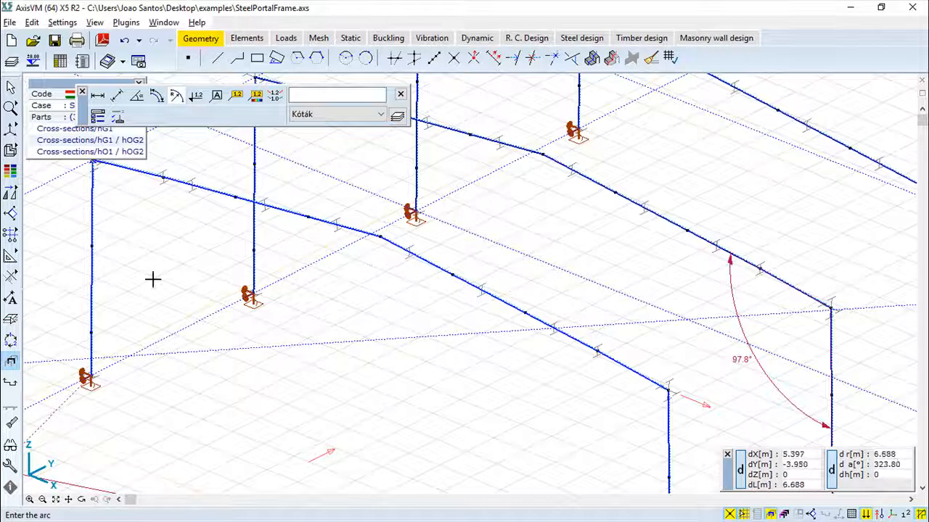
pyautogui.scroll(2, 116, 260)
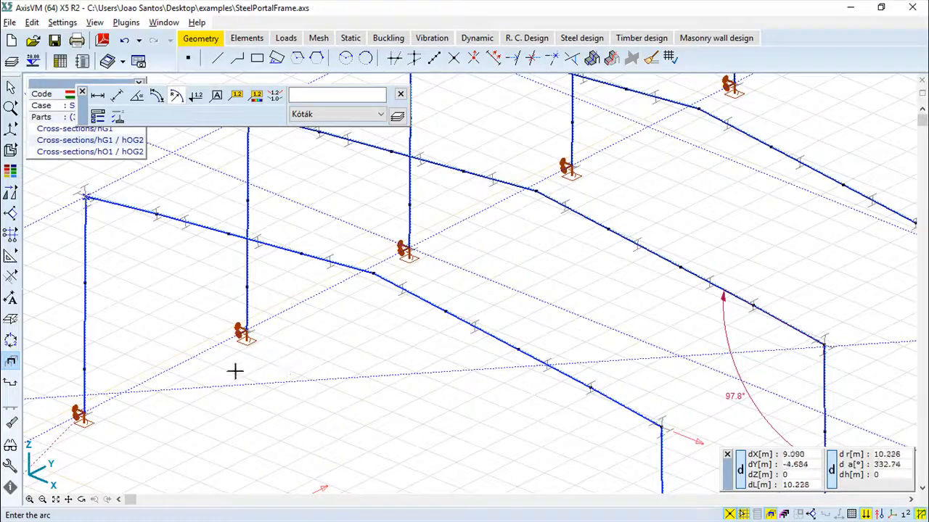
pyautogui.scroll(2, 406, 325)
pyautogui.scroll(-3, 402, 325)
pyautogui.scroll(-3, 402, 347)
pyautogui.scroll(1, 466, 356)
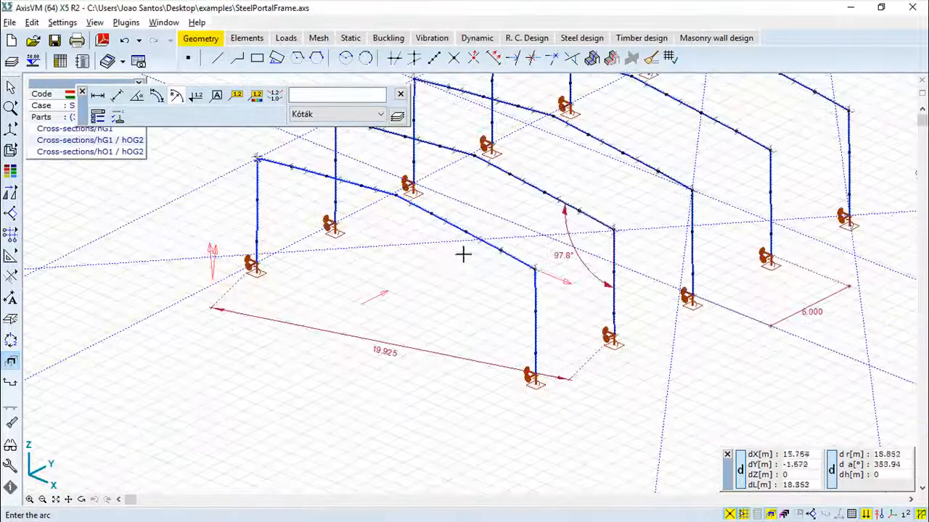
# Try to draw a three-point arc through the first frame's left eave, ridge and right eave
pyautogui.click(346, 61)
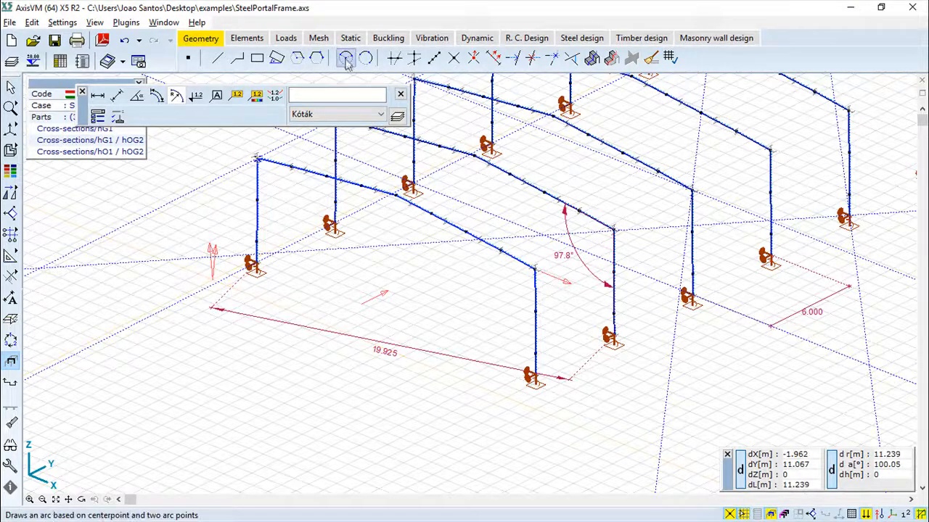
pyautogui.click(366, 61)
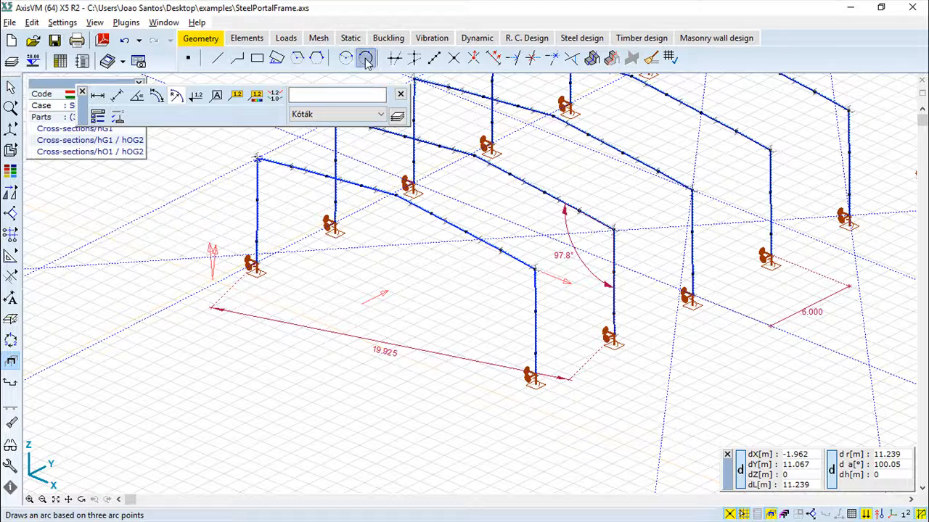
pyautogui.click(258, 158)
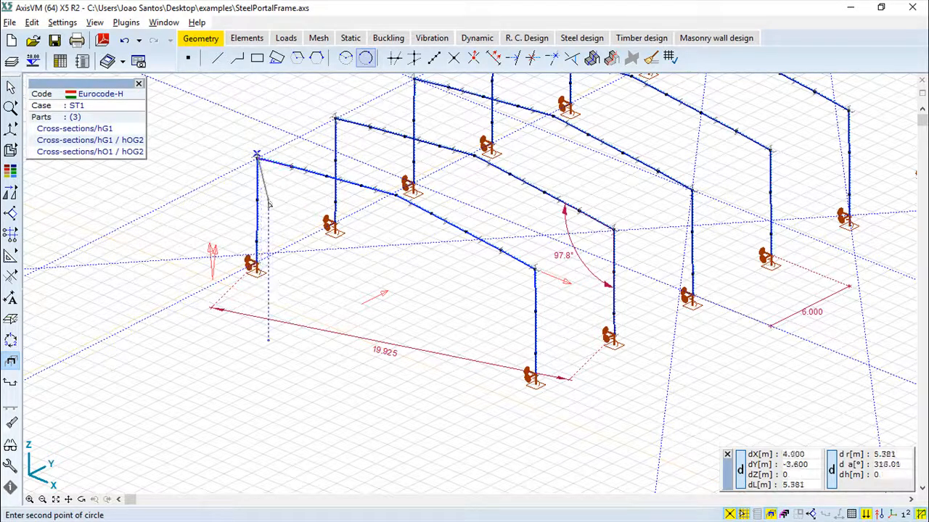
pyautogui.press('Escape')
pyautogui.scroll(3, 256, 215)
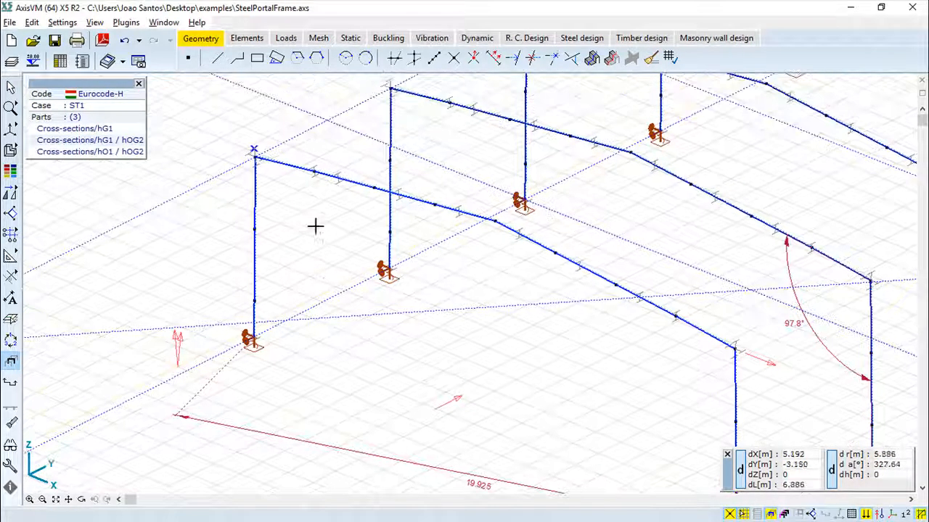
pyautogui.click(256, 158)
pyautogui.click(495, 220)
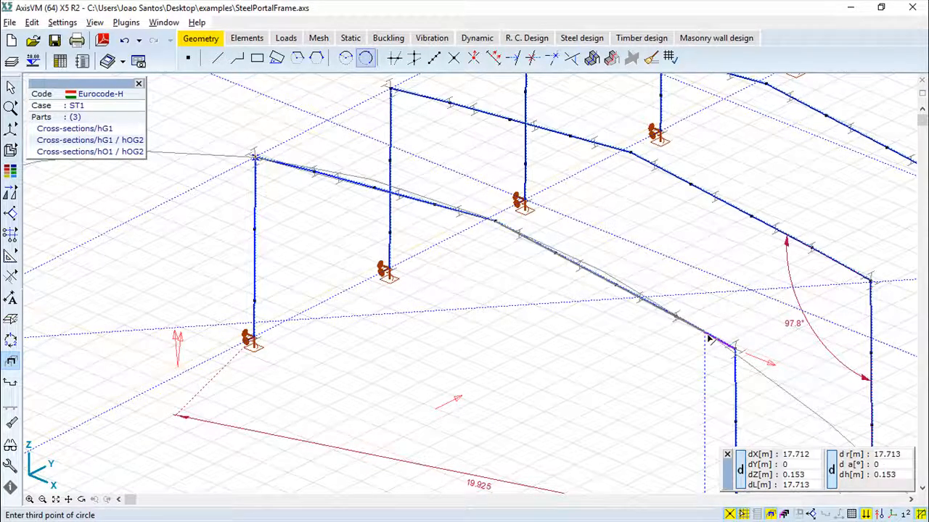
pyautogui.click(734, 352)
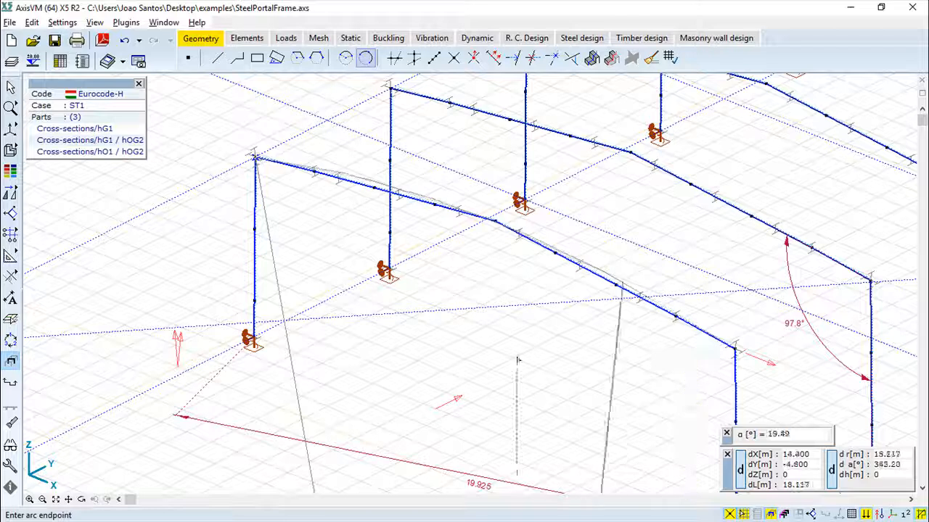
pyautogui.click(492, 301)
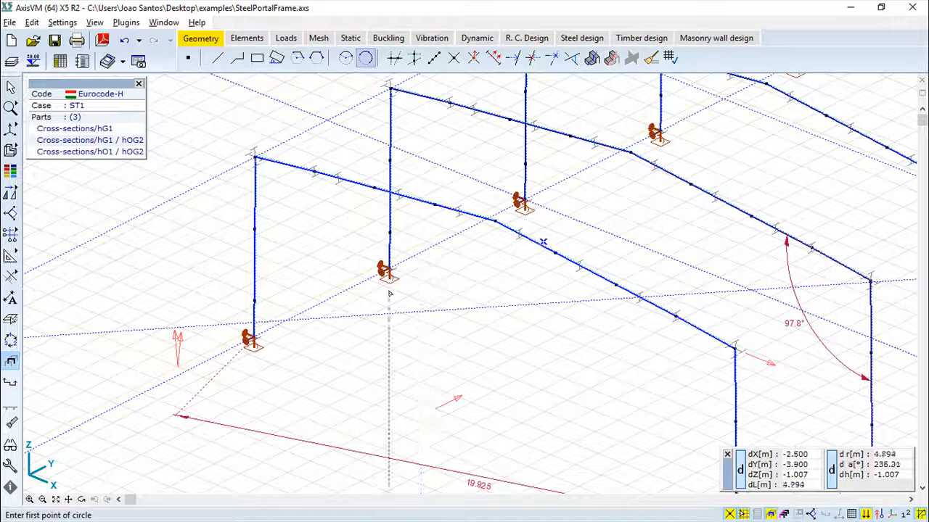
pyautogui.rightClick(499, 329)
pyautogui.click(499, 334)
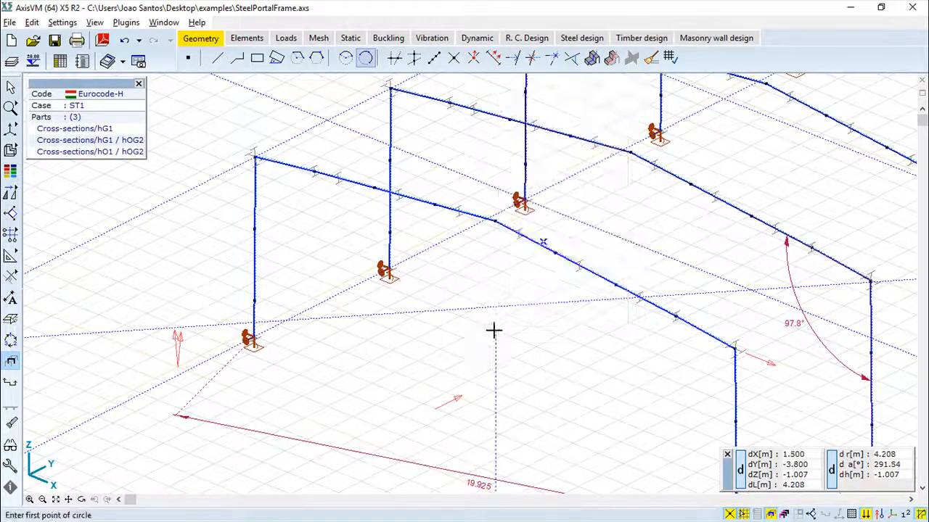
pyautogui.scroll(-5, 495, 334)
pyautogui.moveTo(497, 342); pyautogui.dragTo(449, 216, button='middle')
pyautogui.scroll(-5, 438, 251)
pyautogui.scroll(8, 431, 257)
pyautogui.scroll(-5, 445, 234)
pyautogui.scroll(8, 445, 286)
pyautogui.scroll(-1, 424, 404)
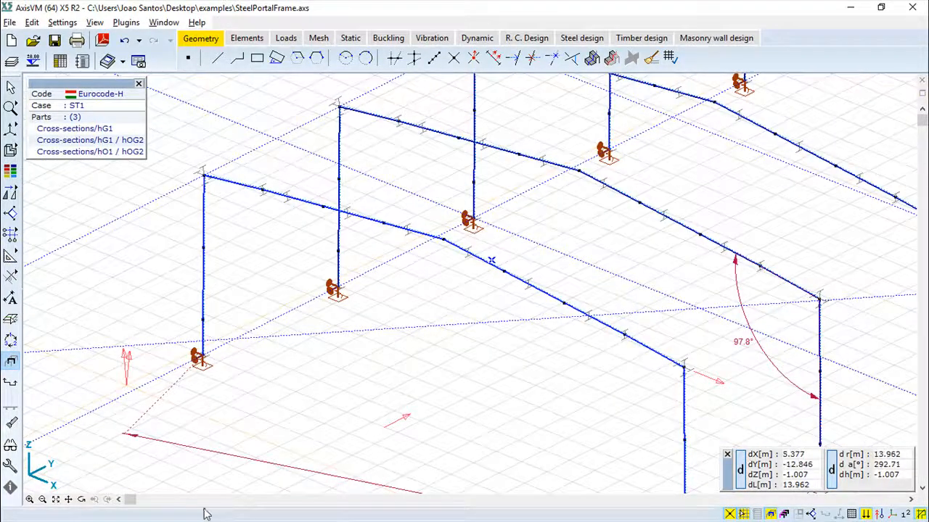
# Add an elevation mark for the first frame's ridge node, offset toward the right side of the frame
pyautogui.click(11, 298)
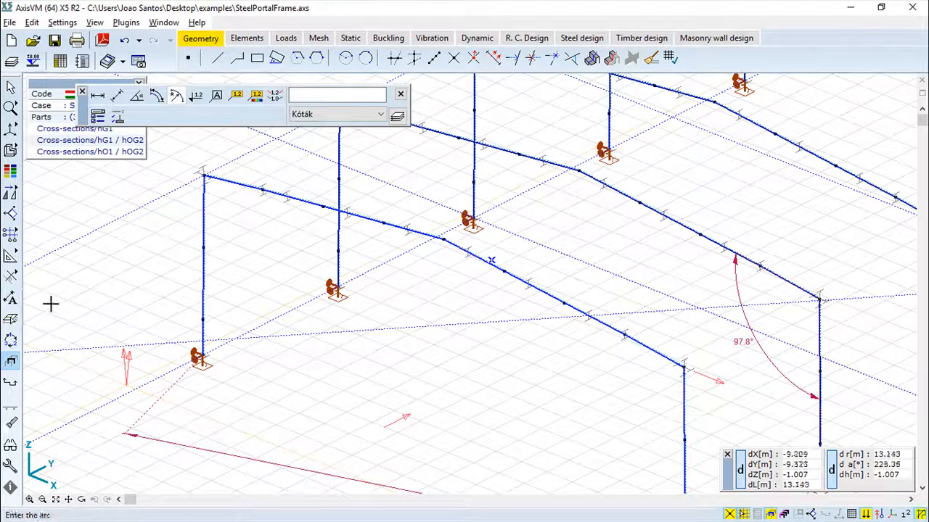
pyautogui.click(195, 99)
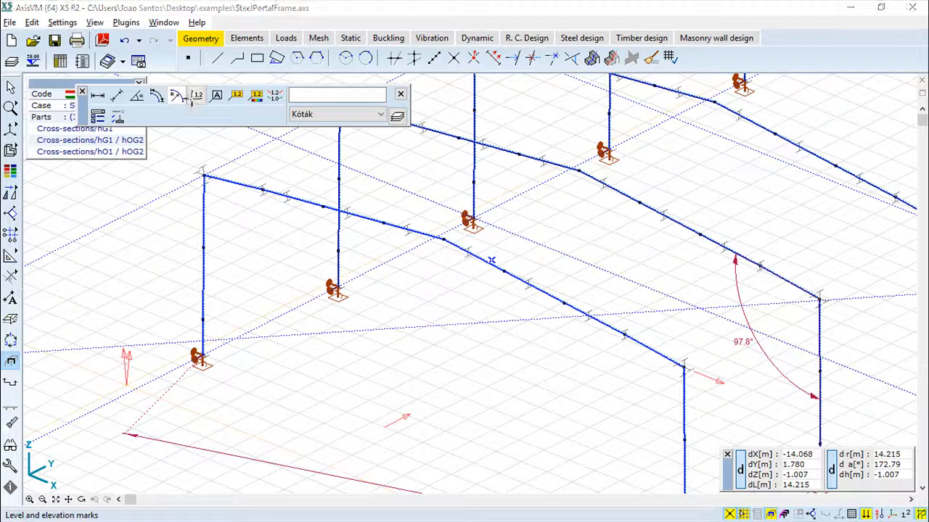
pyautogui.click(444, 239)
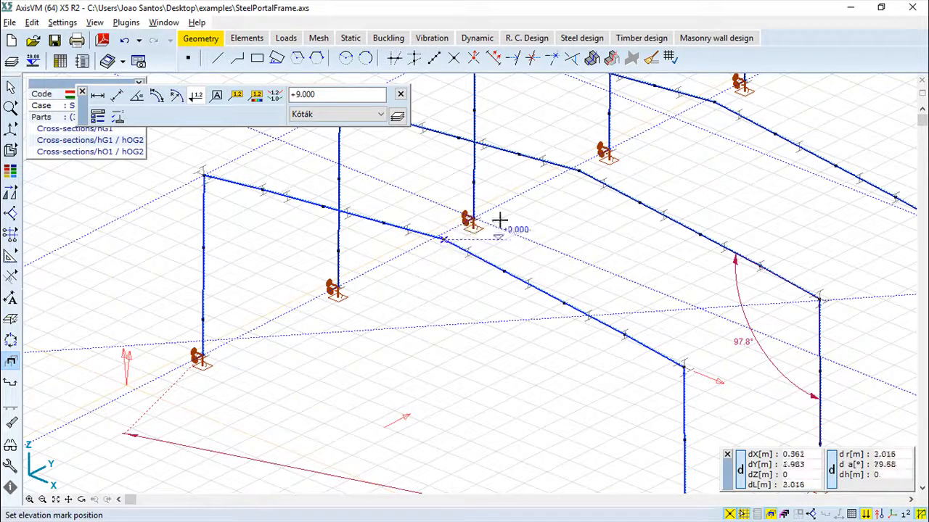
pyautogui.click(555, 233)
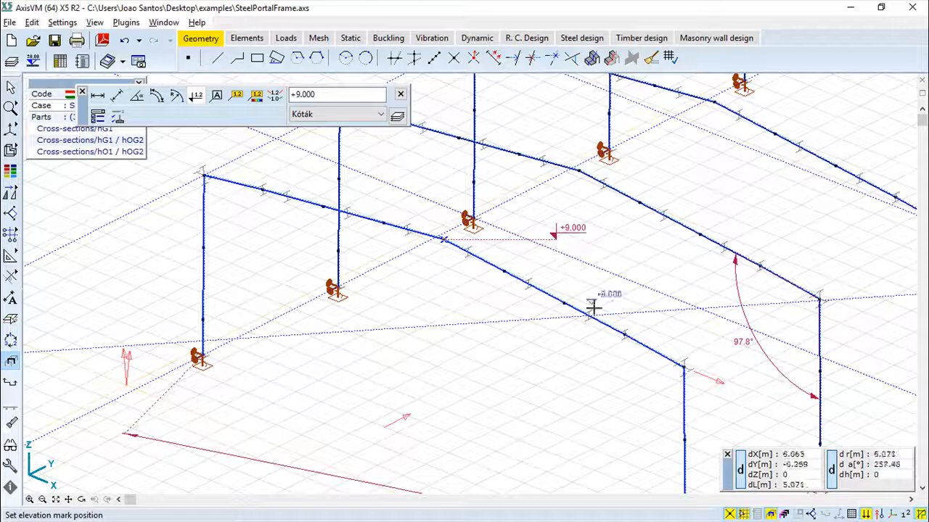
# Add an elevation mark for the upper intermediate node of the first frame's left column and activate the mark's text for editing
pyautogui.click(204, 249)
pyautogui.click(272, 271)
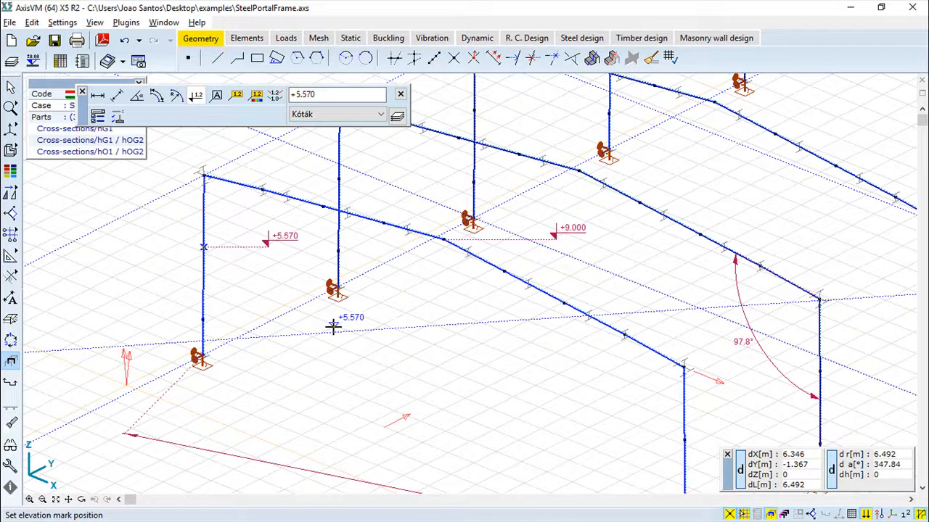
pyautogui.click(324, 94)
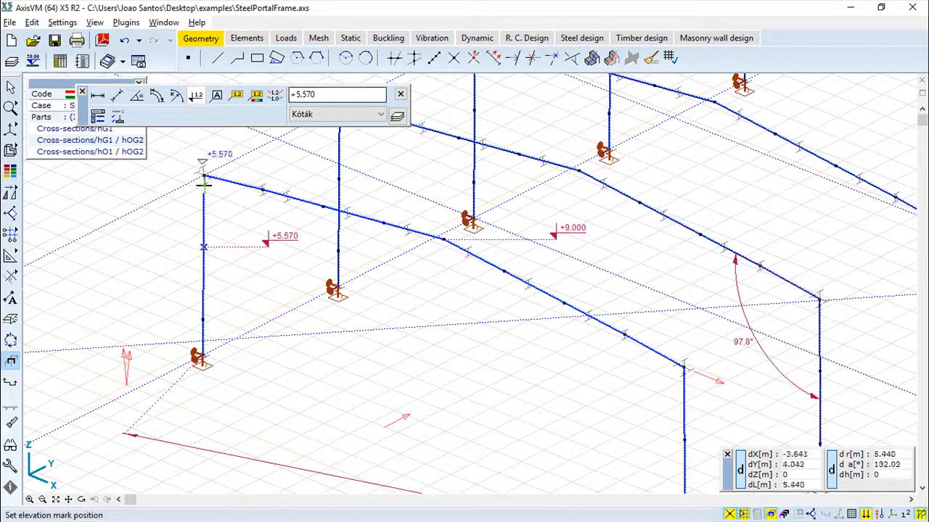
# Add an elevation mark reading 333333 for the lower intermediate node of the first frame's left column, offset toward the frame's interior
pyautogui.click(203, 319)
pyautogui.moveTo(319, 94); pyautogui.dragTo(291, 95)
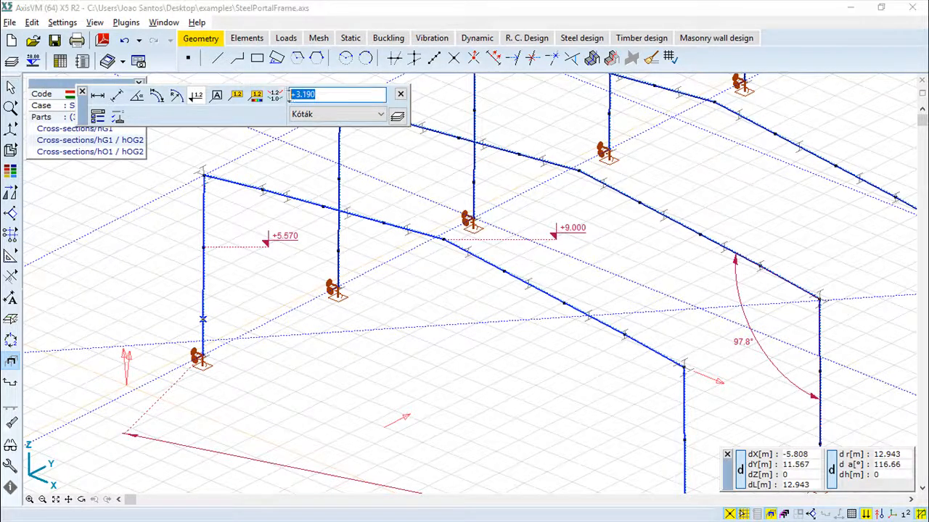
pyautogui.write('333333')
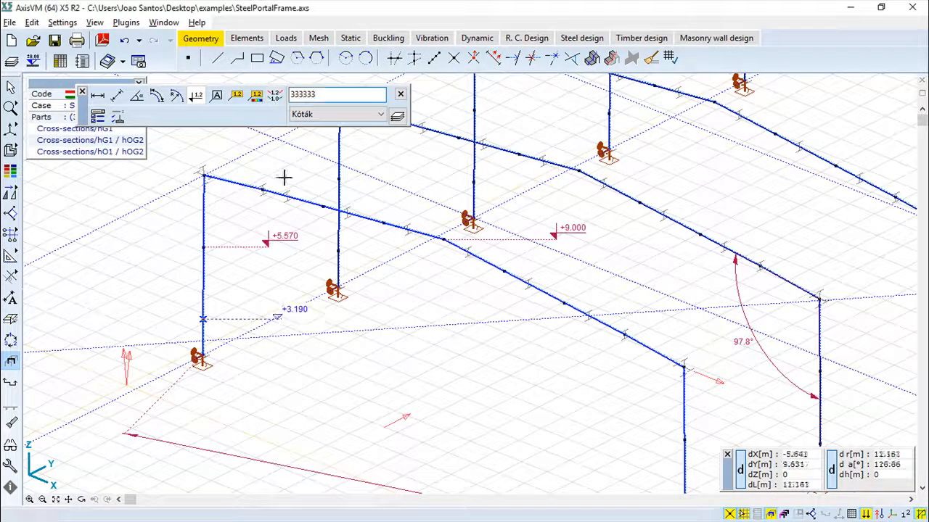
pyautogui.click(301, 313)
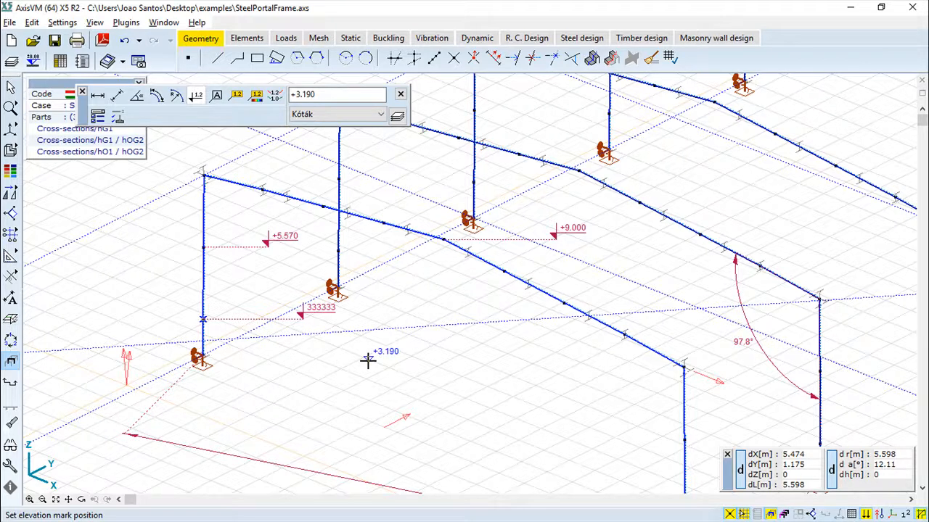
# Add a text box reading dfhfdhshf that refers to the base support of the first frame's left column, offset toward the frame's front
pyautogui.click(217, 97)
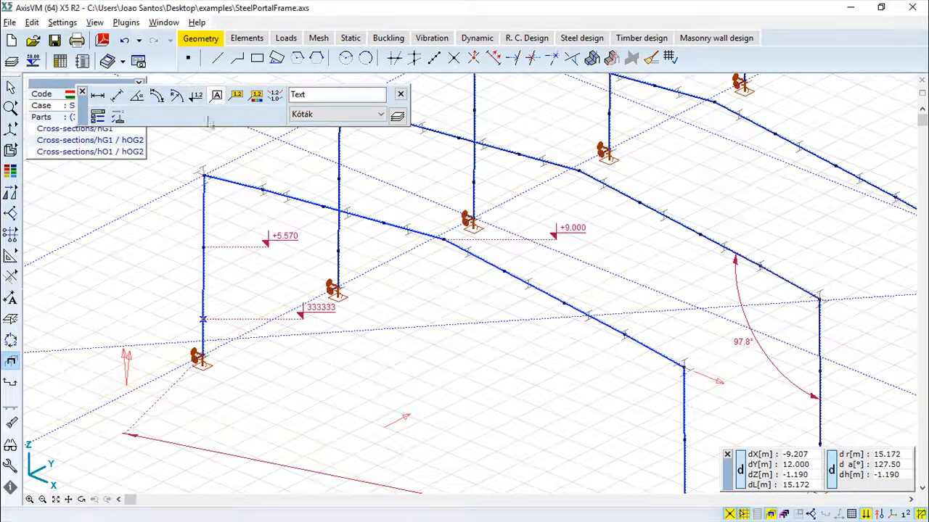
pyautogui.doubleClick(316, 94)
pyautogui.write('dfhfdhshf')
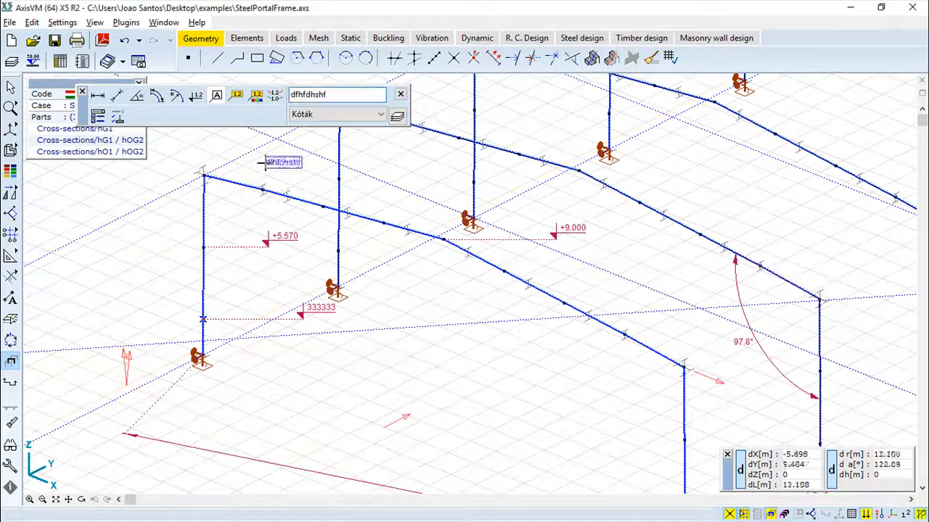
pyautogui.click(202, 358)
pyautogui.click(341, 438)
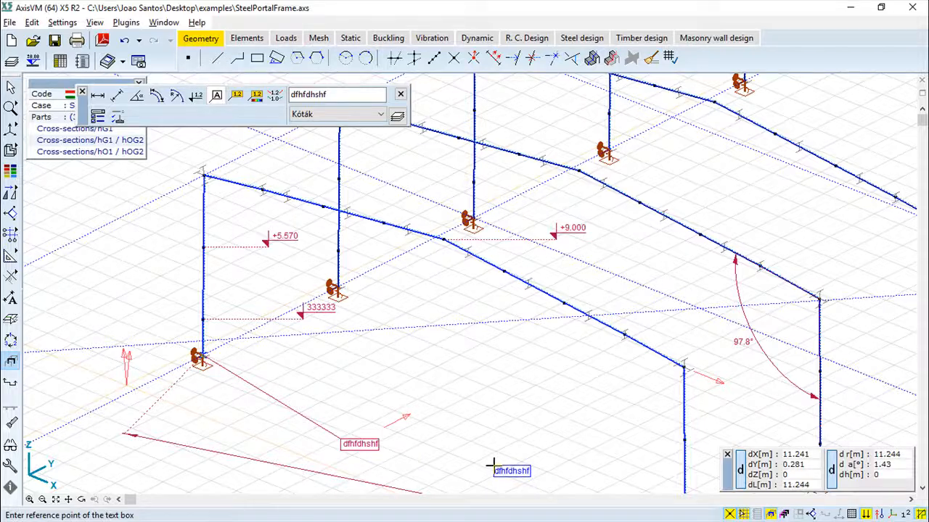
# Add an object info text box for the upper part of the first frame's left column, placed outside the frame
pyautogui.click(236, 95)
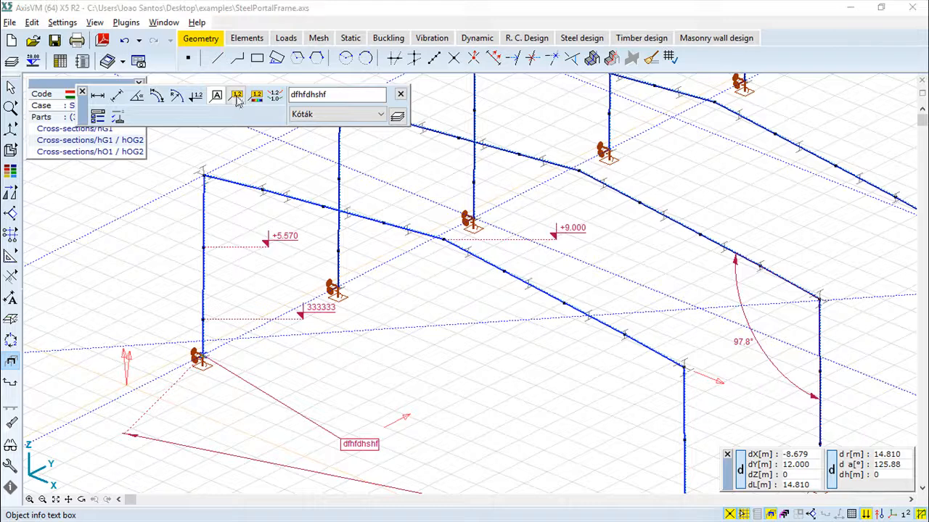
pyautogui.click(201, 224)
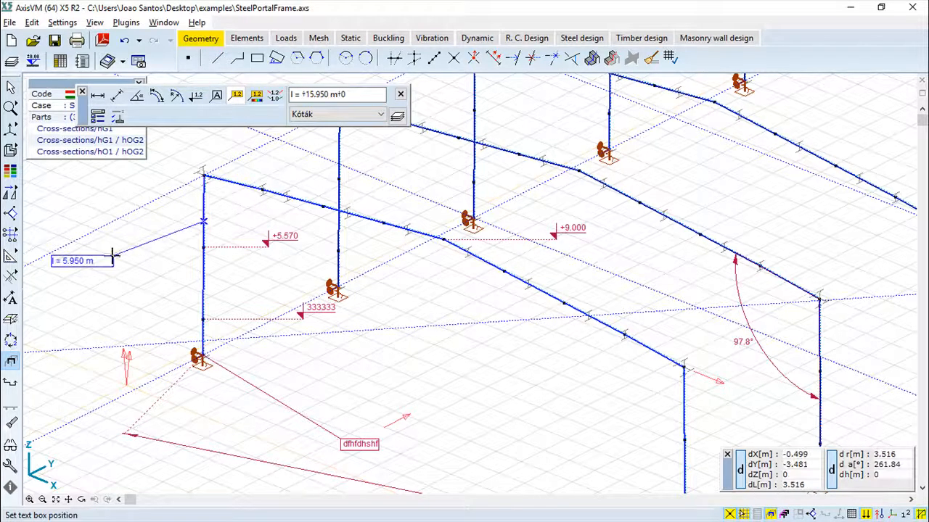
pyautogui.scroll(2, 102, 283)
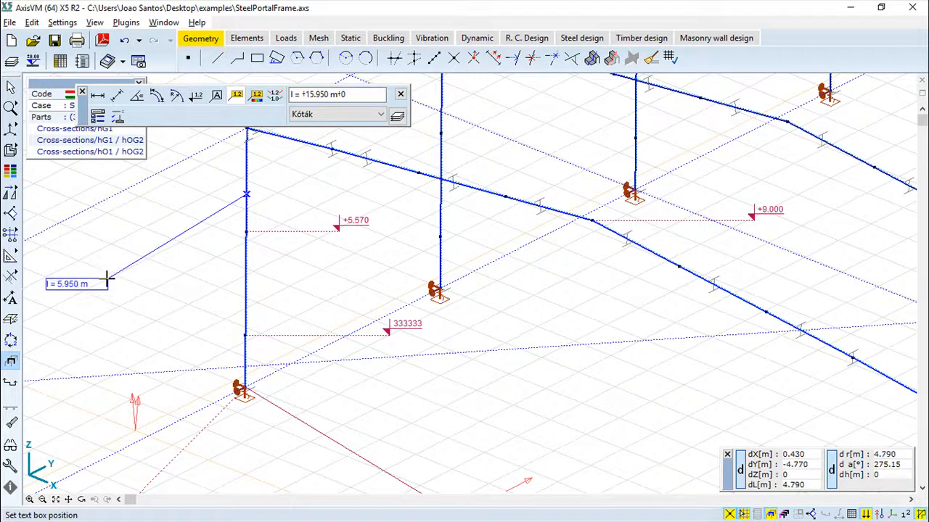
pyautogui.click(109, 279)
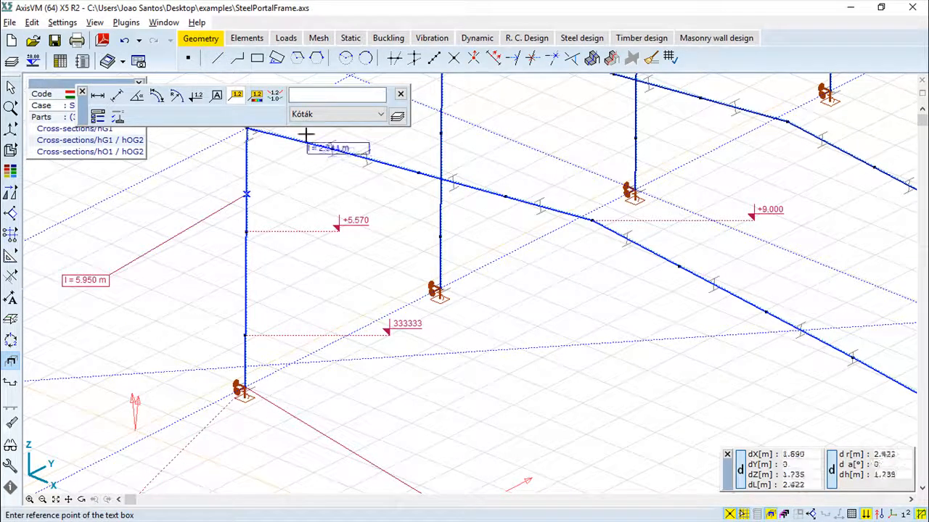
# Place a result text box on the second frame's right rafter near the ridge and close the dimension tools
pyautogui.click(256, 98)
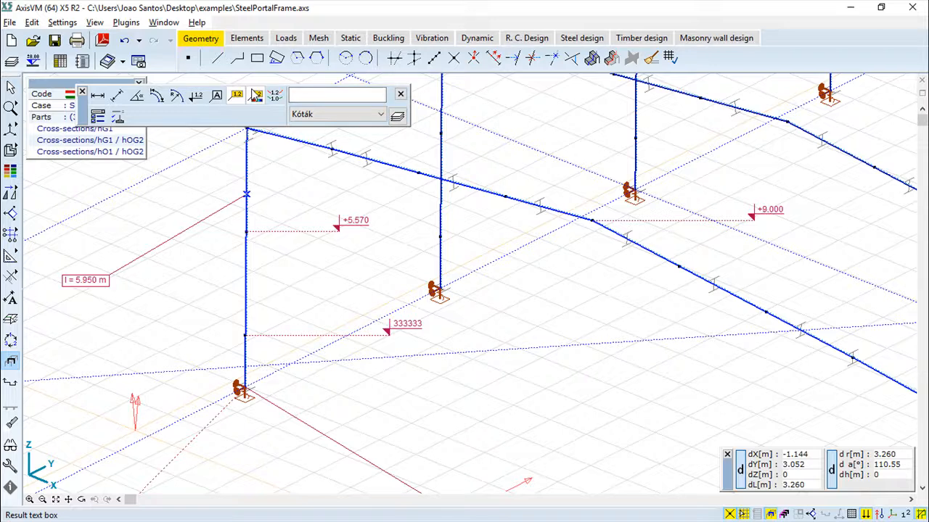
pyautogui.scroll(-3, 575, 291)
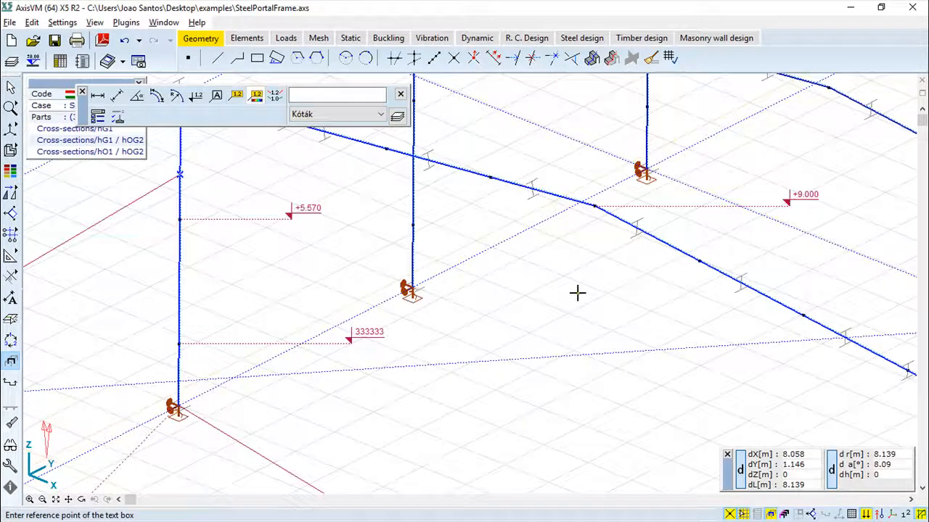
pyautogui.moveTo(572, 290); pyautogui.dragTo(349, 332, button='middle')
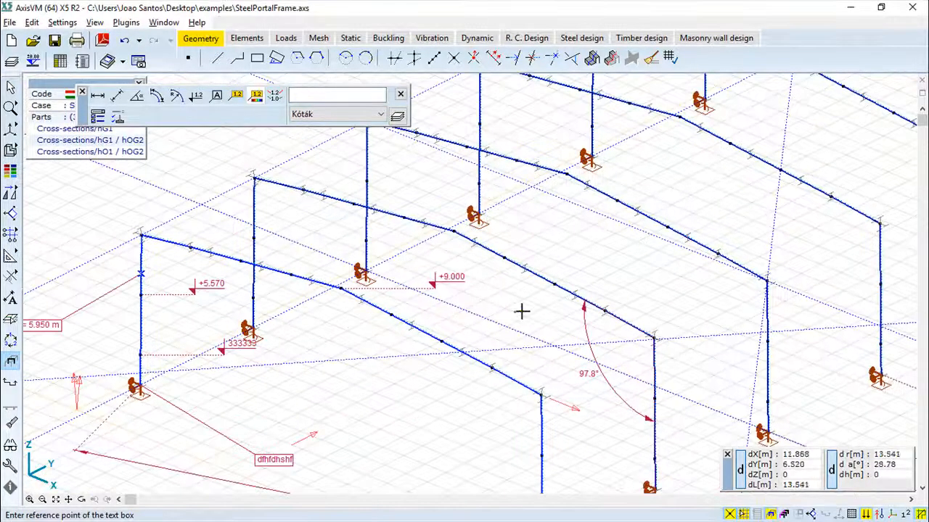
pyautogui.click(540, 278)
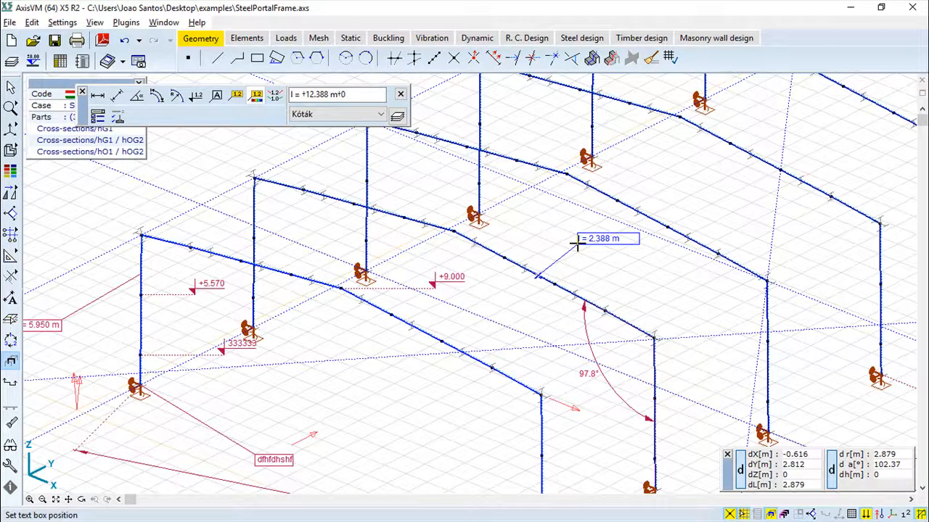
pyautogui.press('Escape')
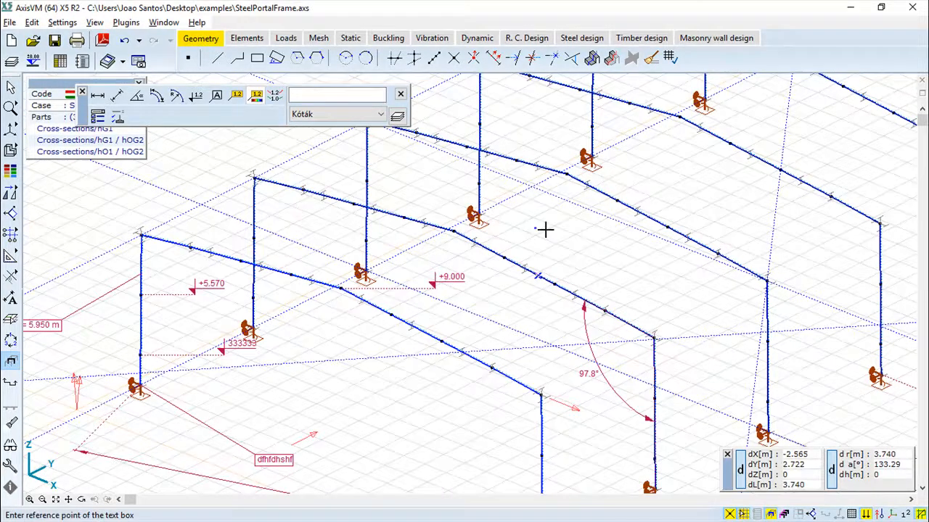
pyautogui.click(275, 96)
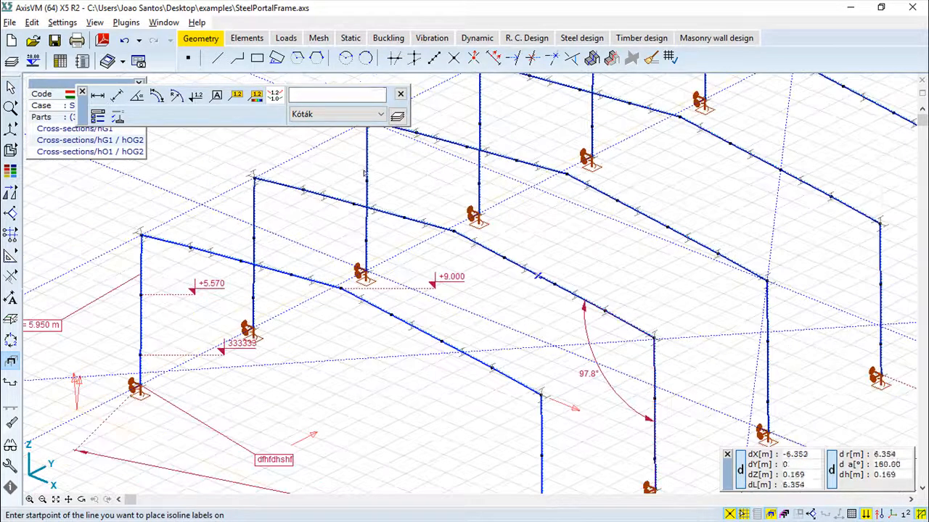
pyautogui.click(399, 94)
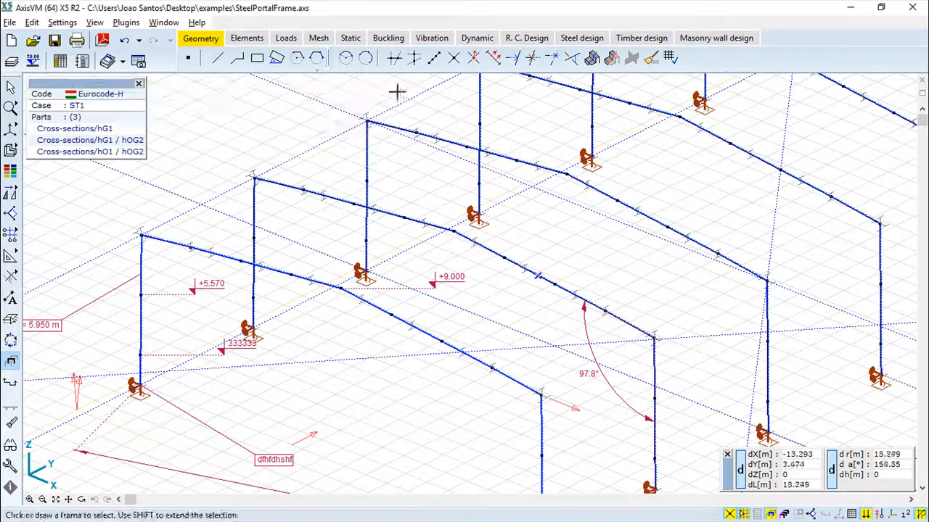
# Check the text box in the static results view without saving the modified model, and return to geometry editing
pyautogui.click(286, 39)
pyautogui.click(320, 39)
pyautogui.click(350, 39)
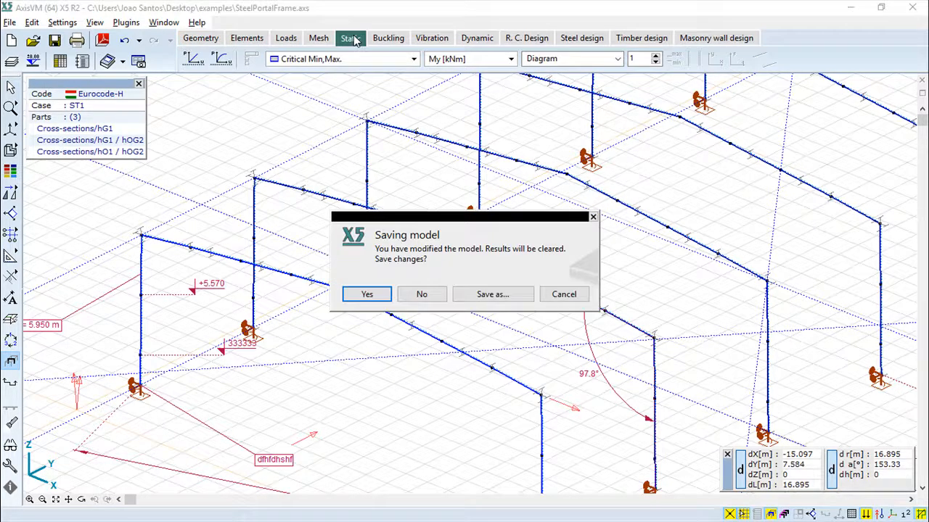
pyautogui.click(422, 295)
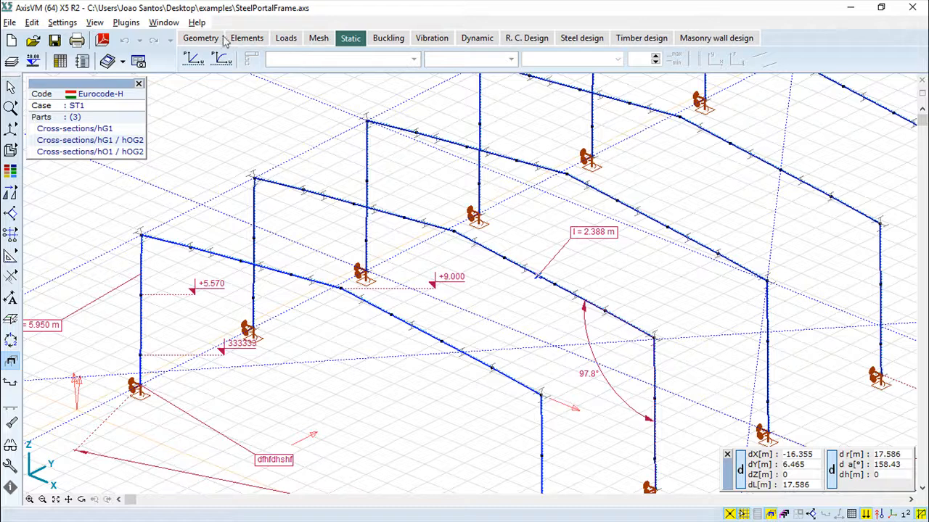
pyautogui.click(197, 38)
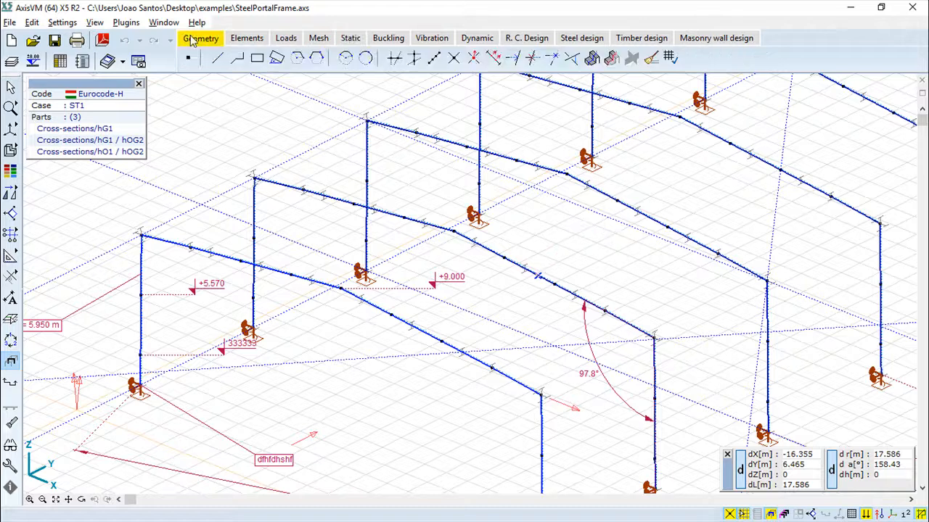
# Open the dimension settings and set the tick mark to the solid filled arrow with an end line
pyautogui.click(10, 298)
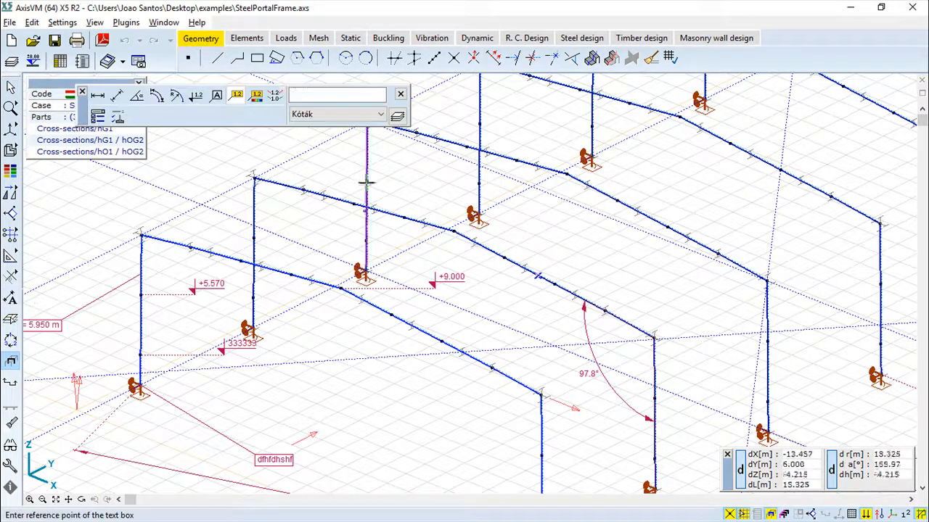
pyautogui.click(275, 95)
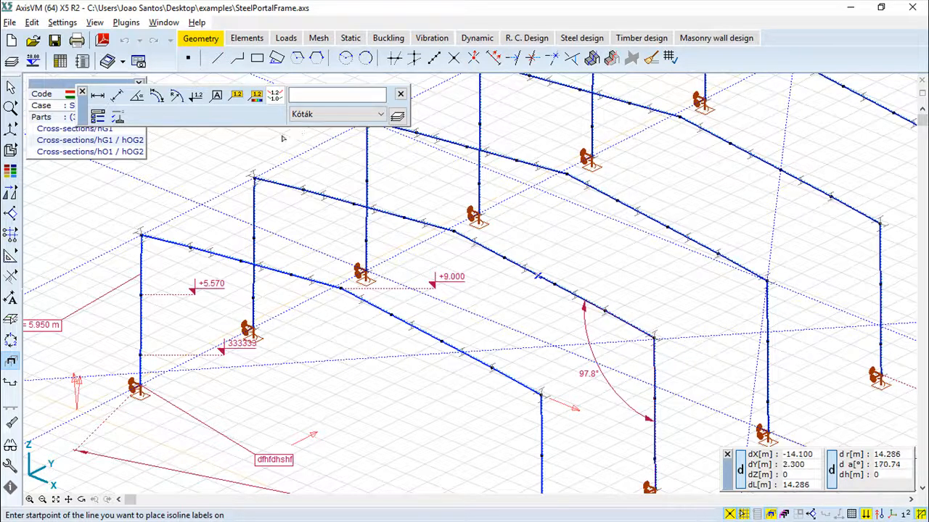
pyautogui.click(117, 118)
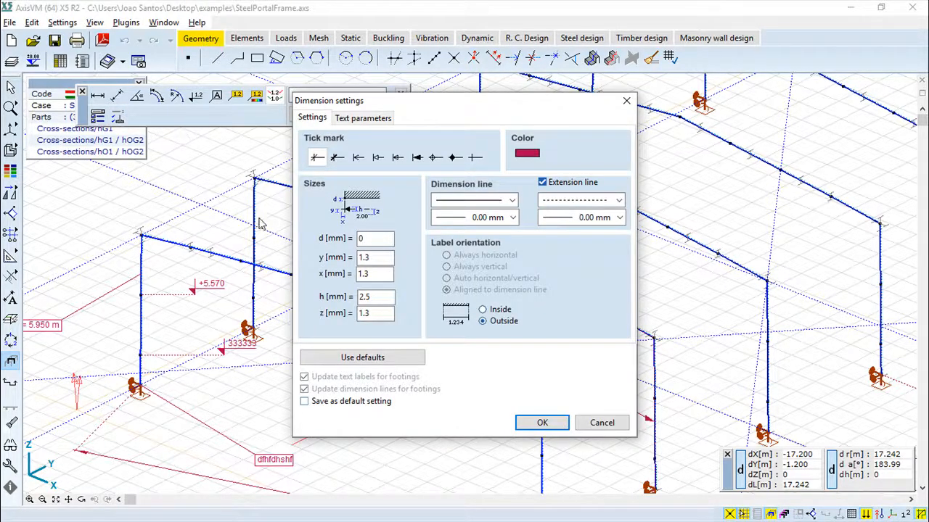
pyautogui.click(375, 119)
pyautogui.click(312, 119)
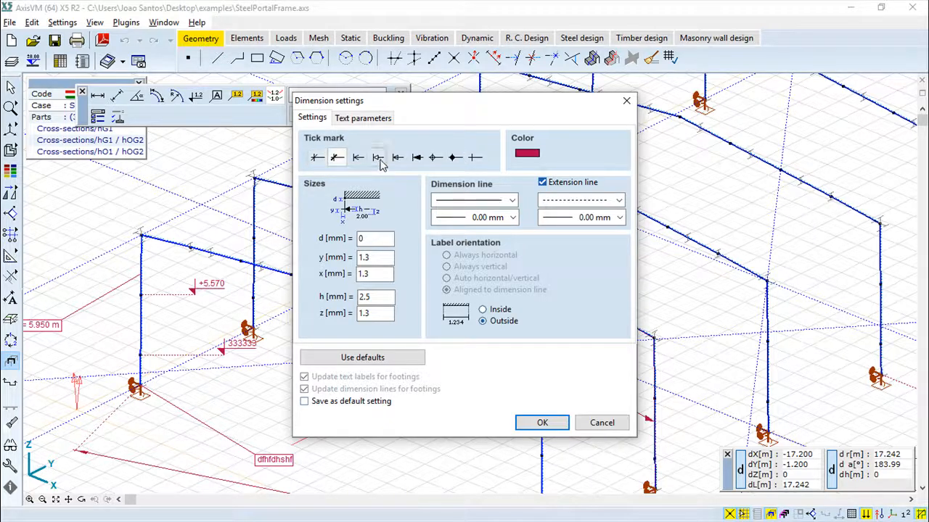
pyautogui.click(418, 157)
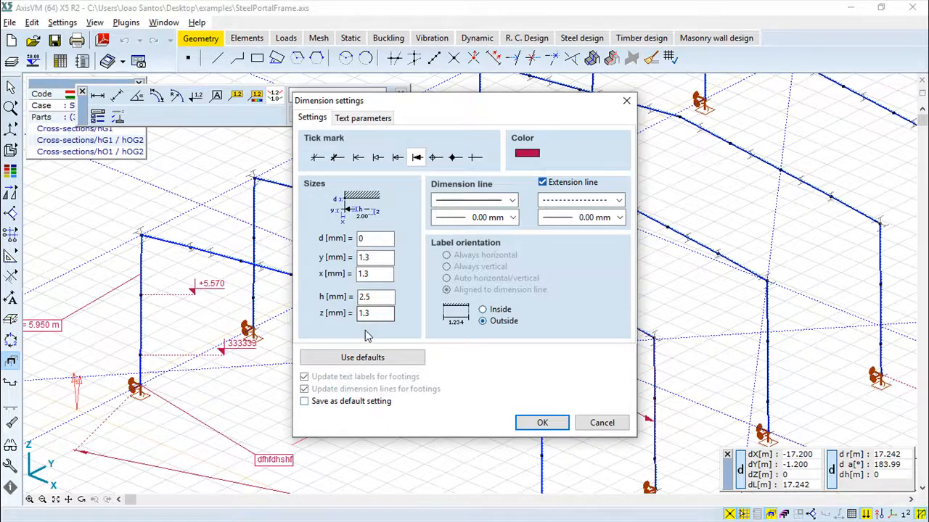
# Review the line type and thickness choices for the dimension line and the extension line
pyautogui.click(512, 200)
pyautogui.click(491, 281)
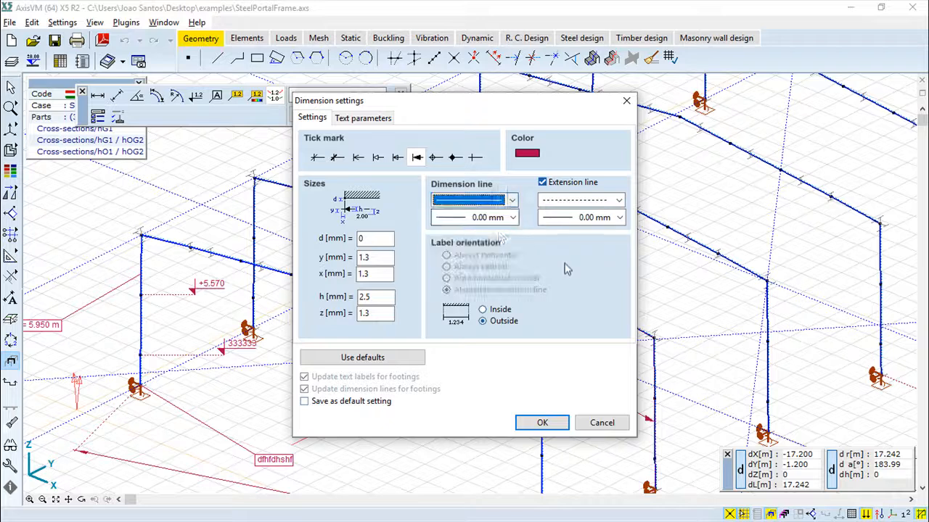
pyautogui.click(513, 218)
pyautogui.click(512, 219)
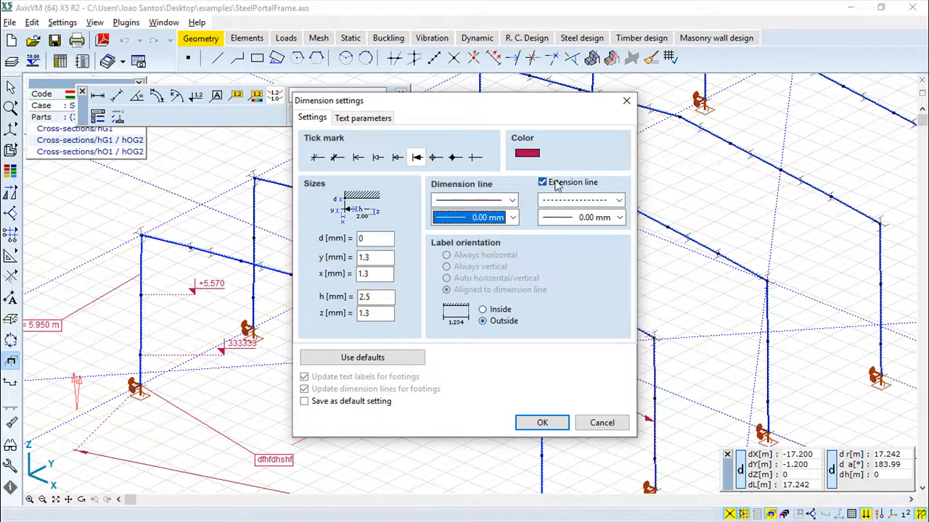
pyautogui.click(619, 200)
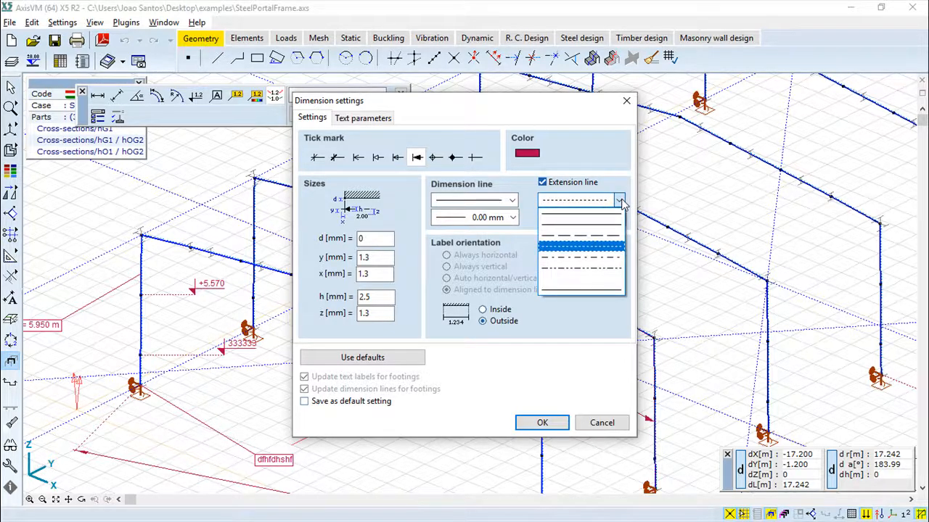
pyautogui.click(601, 289)
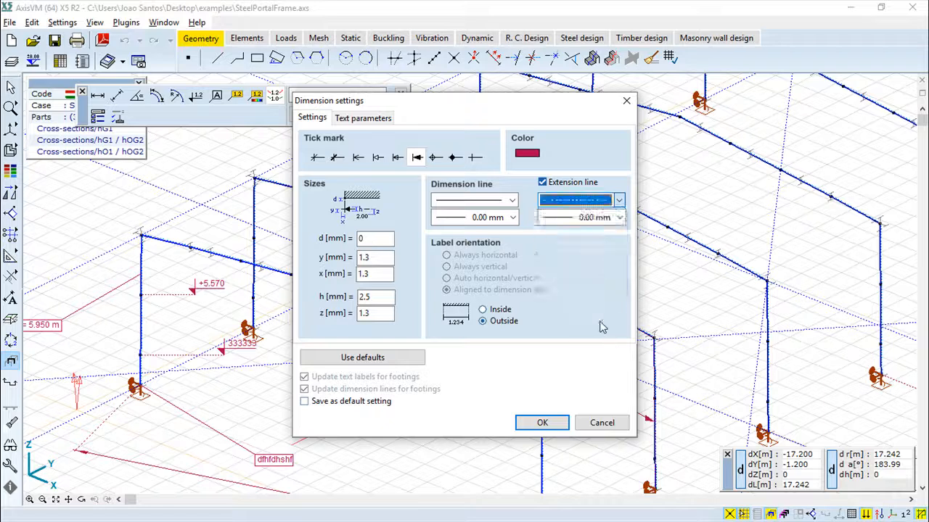
pyautogui.click(619, 217)
pyautogui.click(577, 227)
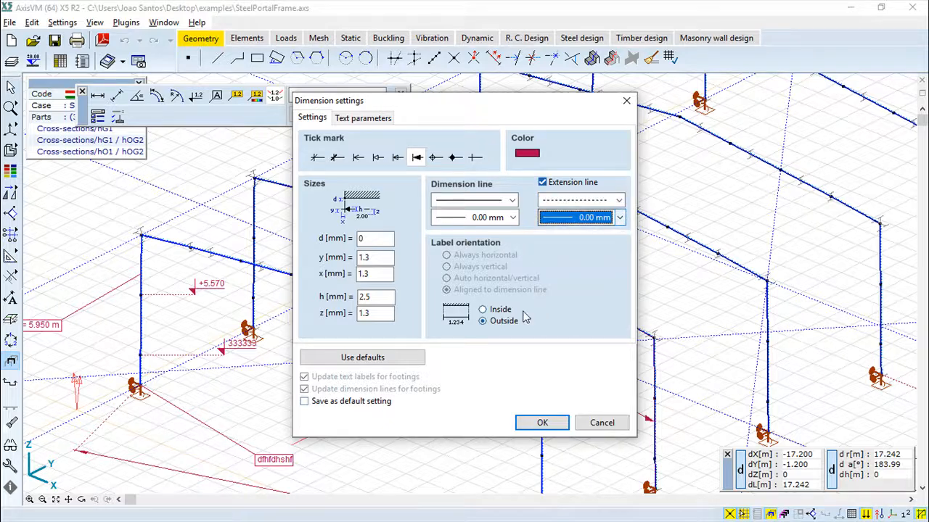
# Try the Inside label position for the dimensions and restore it to Outside
pyautogui.click(484, 311)
pyautogui.click(483, 321)
pyautogui.click(484, 310)
pyautogui.click(483, 321)
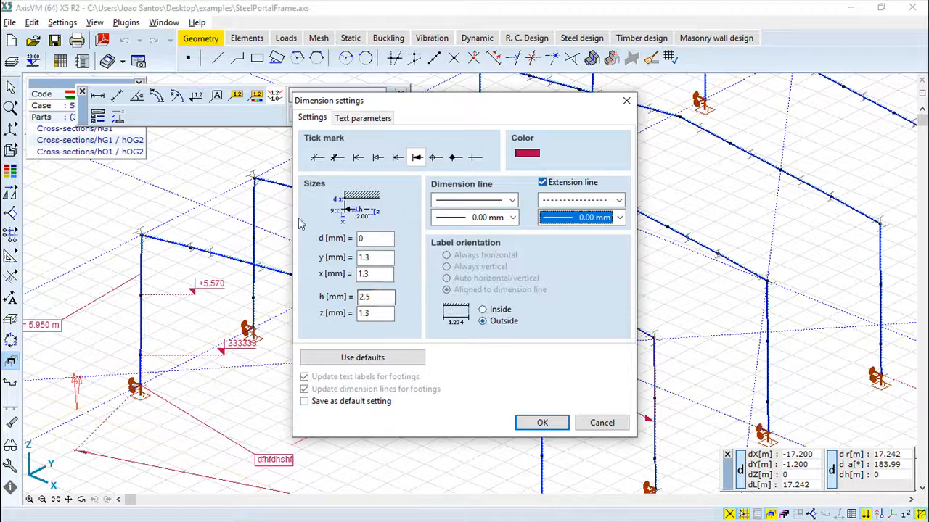
# Try both automatic prefix options for the dimension text, restore User defined, and review the suffix choices
pyautogui.click(377, 118)
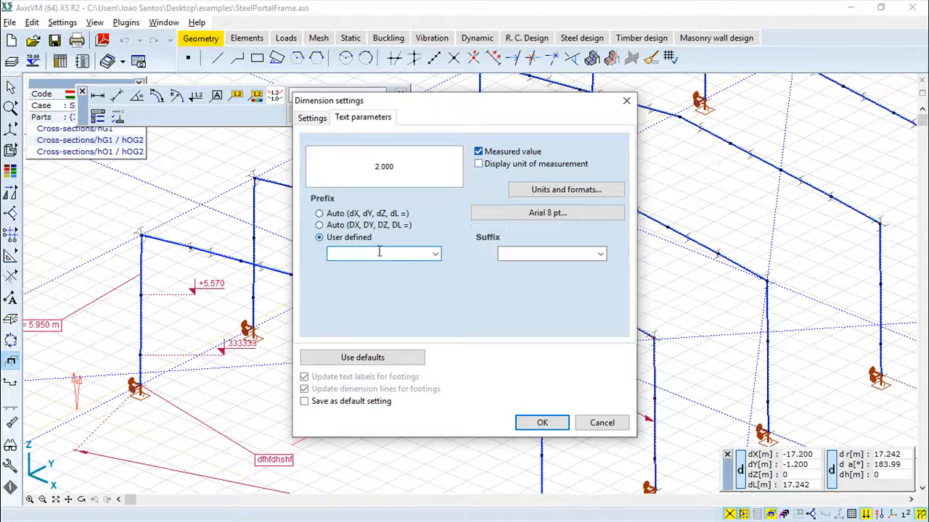
pyautogui.click(318, 214)
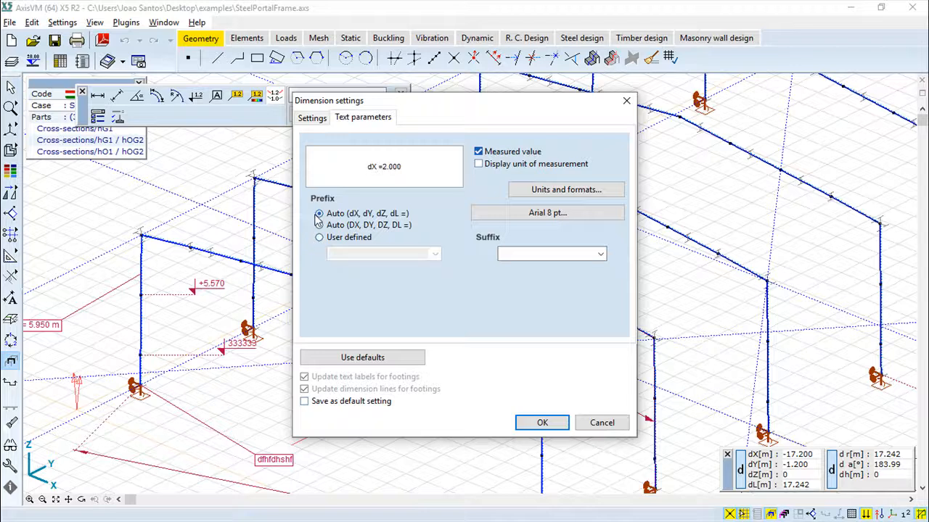
pyautogui.click(319, 225)
pyautogui.click(319, 238)
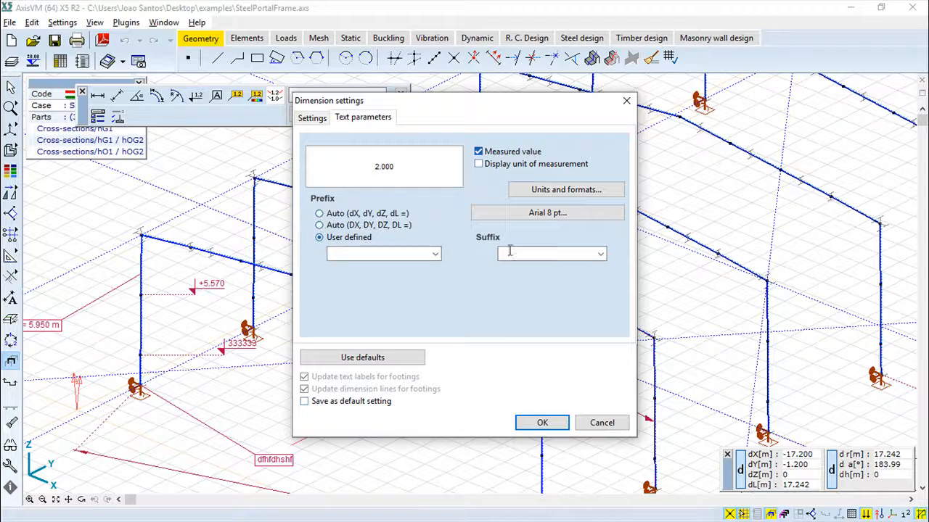
pyautogui.click(602, 261)
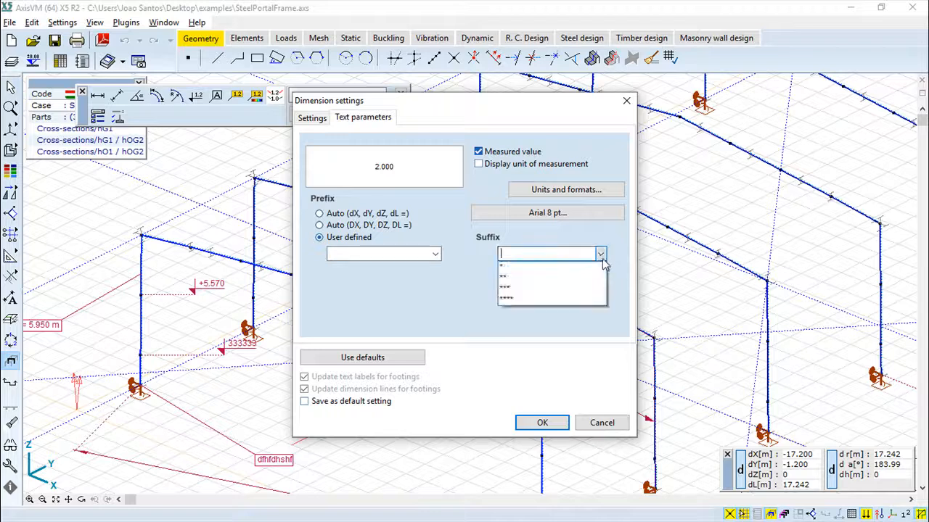
pyautogui.click(604, 263)
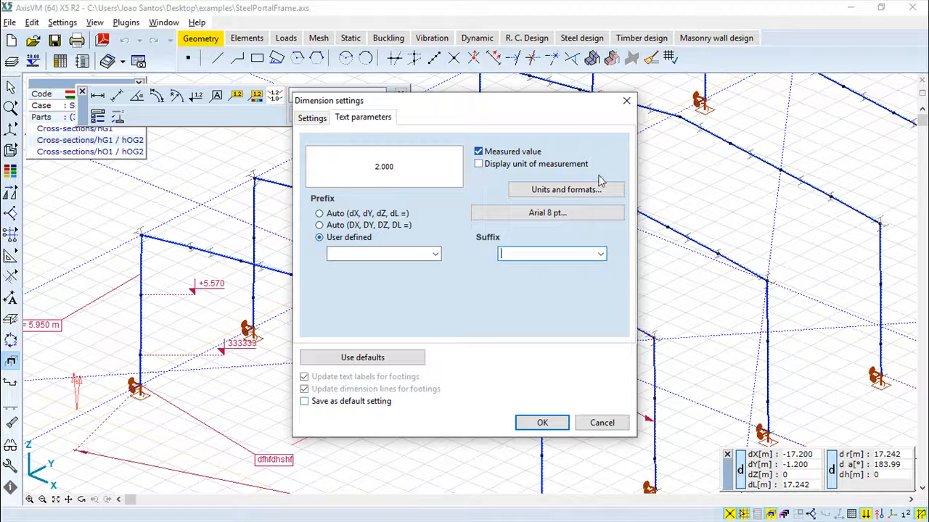
# Toggle the unit of measurement and measured value display for the dimension text, and restore both options
pyautogui.click(478, 165)
pyautogui.click(479, 153)
pyautogui.click(479, 153)
pyautogui.click(478, 164)
# Review the dimensioning units and formats and the text font options, and leave the dimension settings without applying changes
pyautogui.click(586, 191)
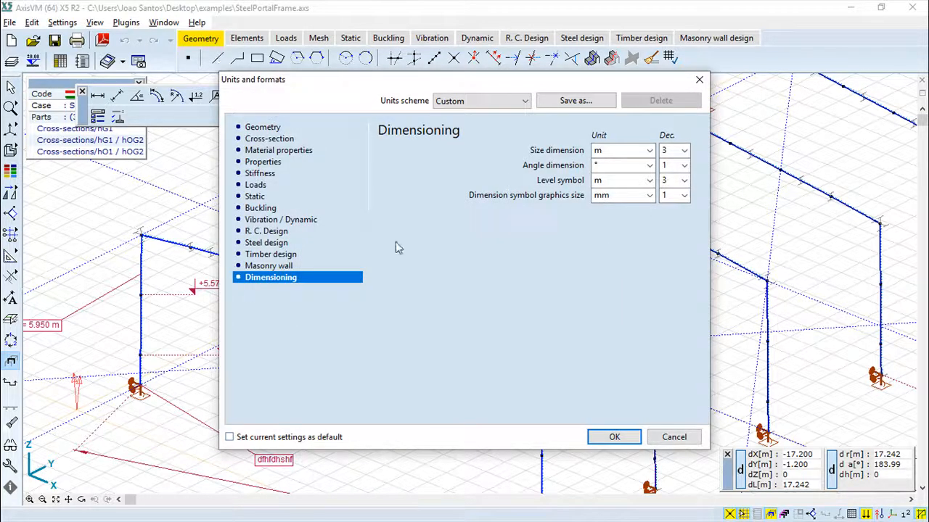
pyautogui.click(674, 437)
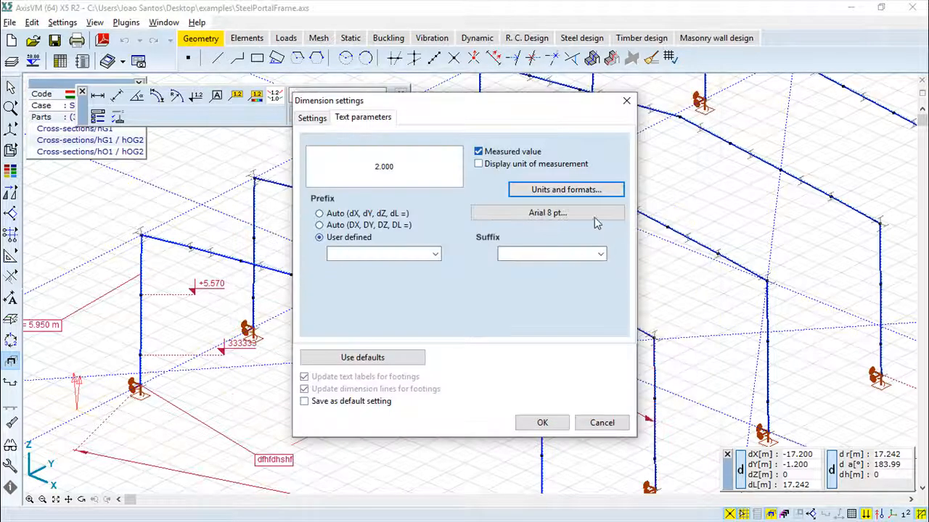
pyautogui.click(550, 212)
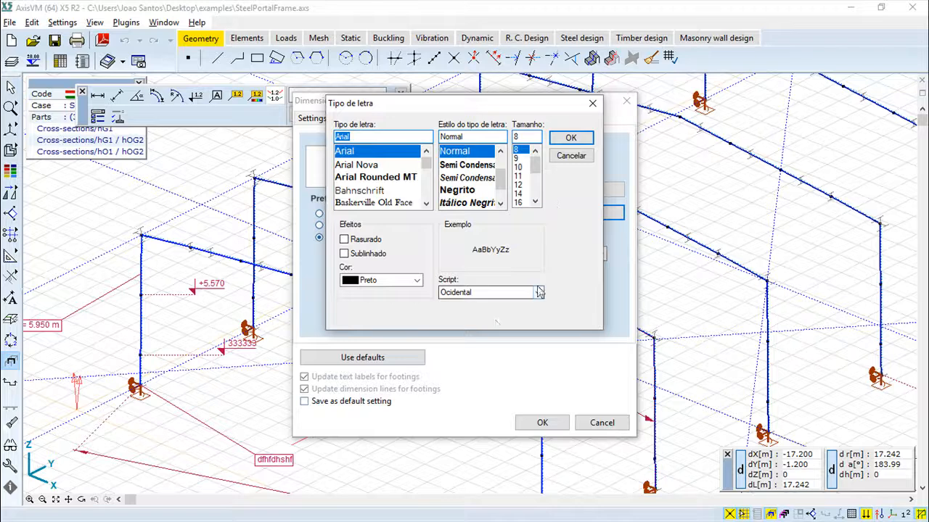
pyautogui.click(571, 155)
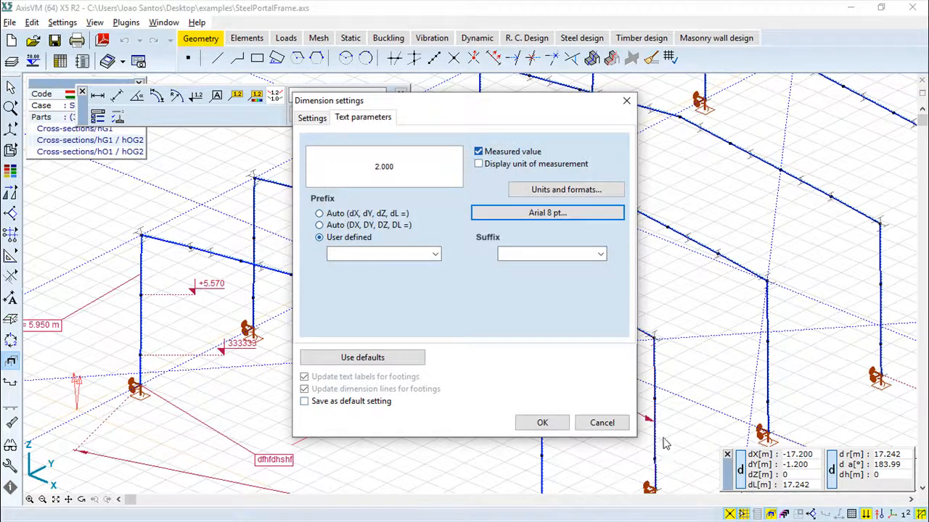
pyautogui.click(602, 423)
pyautogui.scroll(-5, 512, 403)
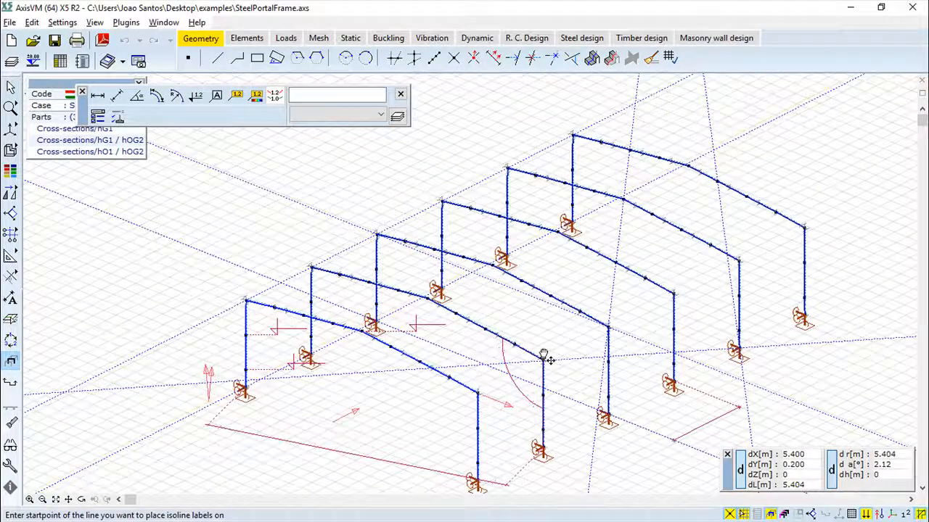
pyautogui.scroll(-2, 545, 357)
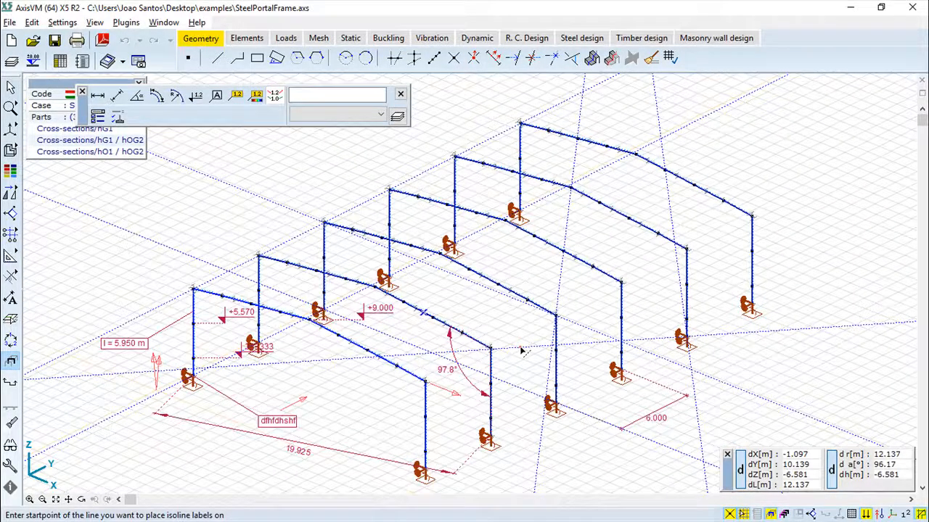